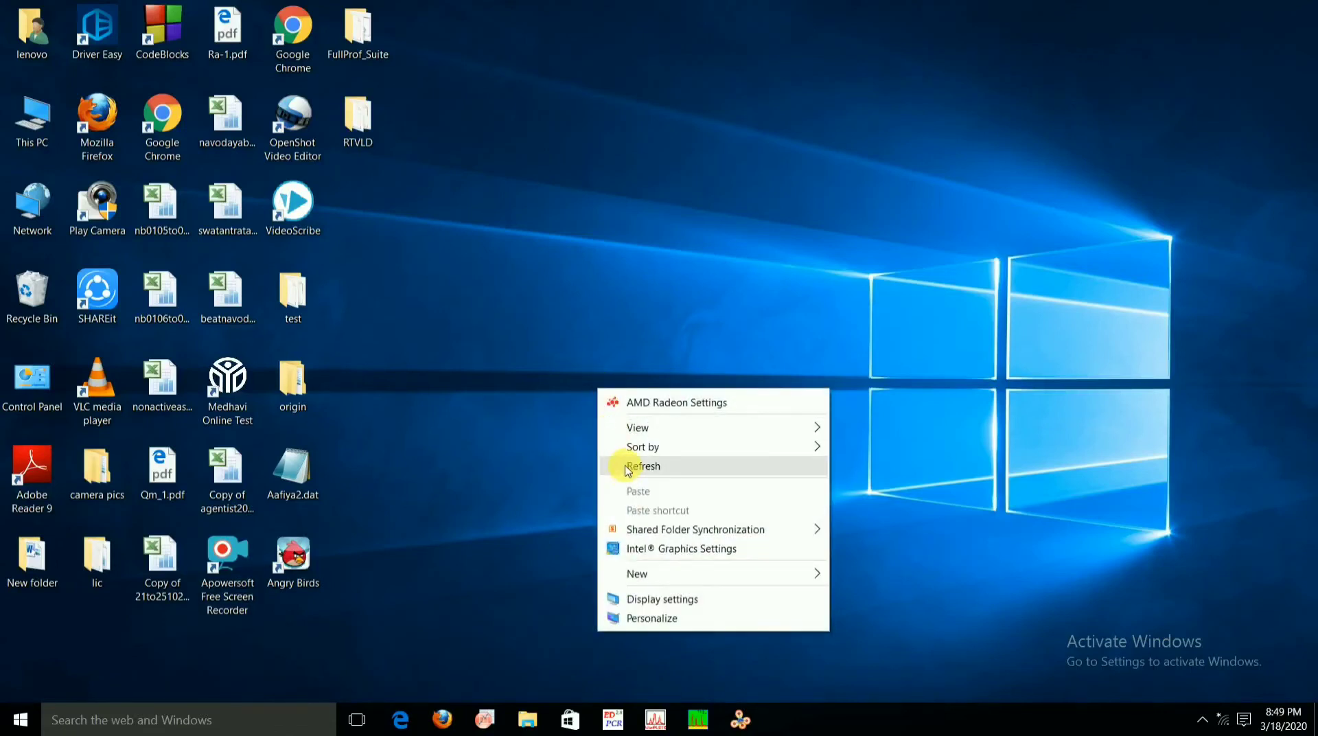
Launch OriginPro maximized, close the Script Window and maximize the empty Book1 worksheet
click(625, 467)
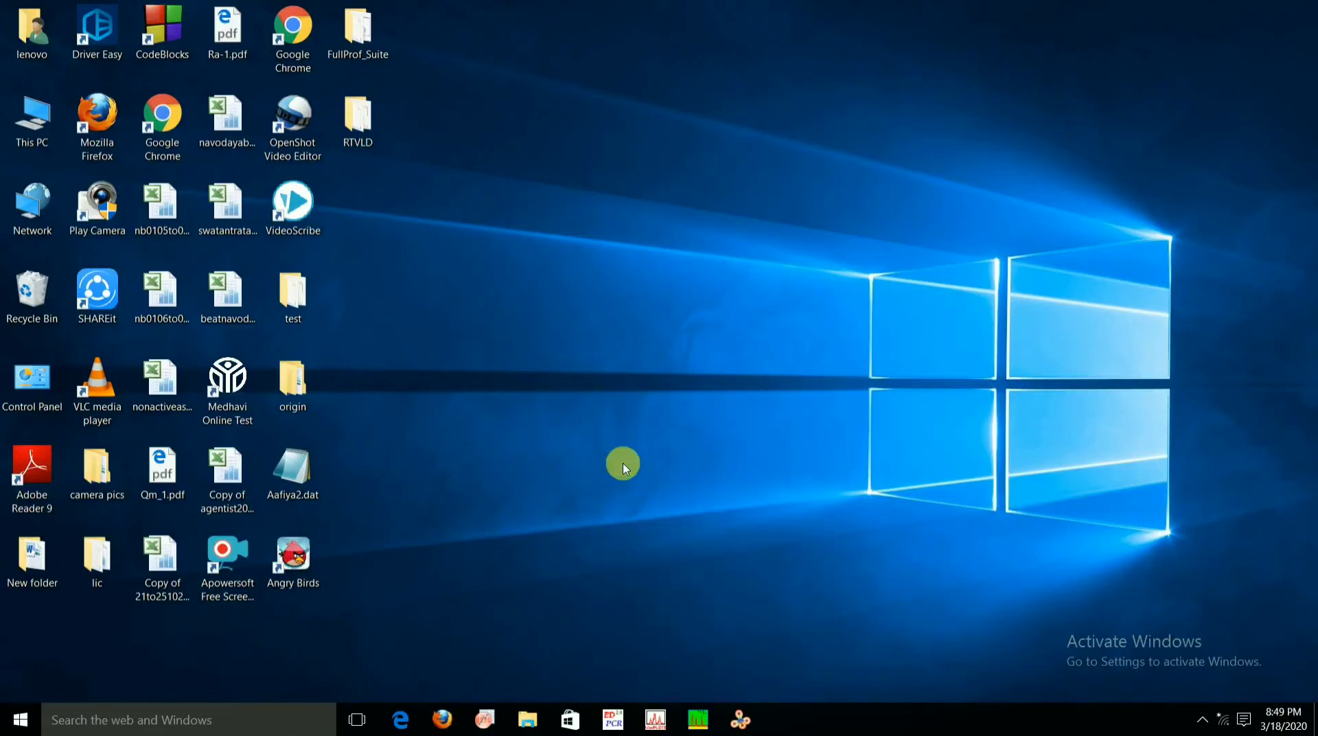
click(485, 721)
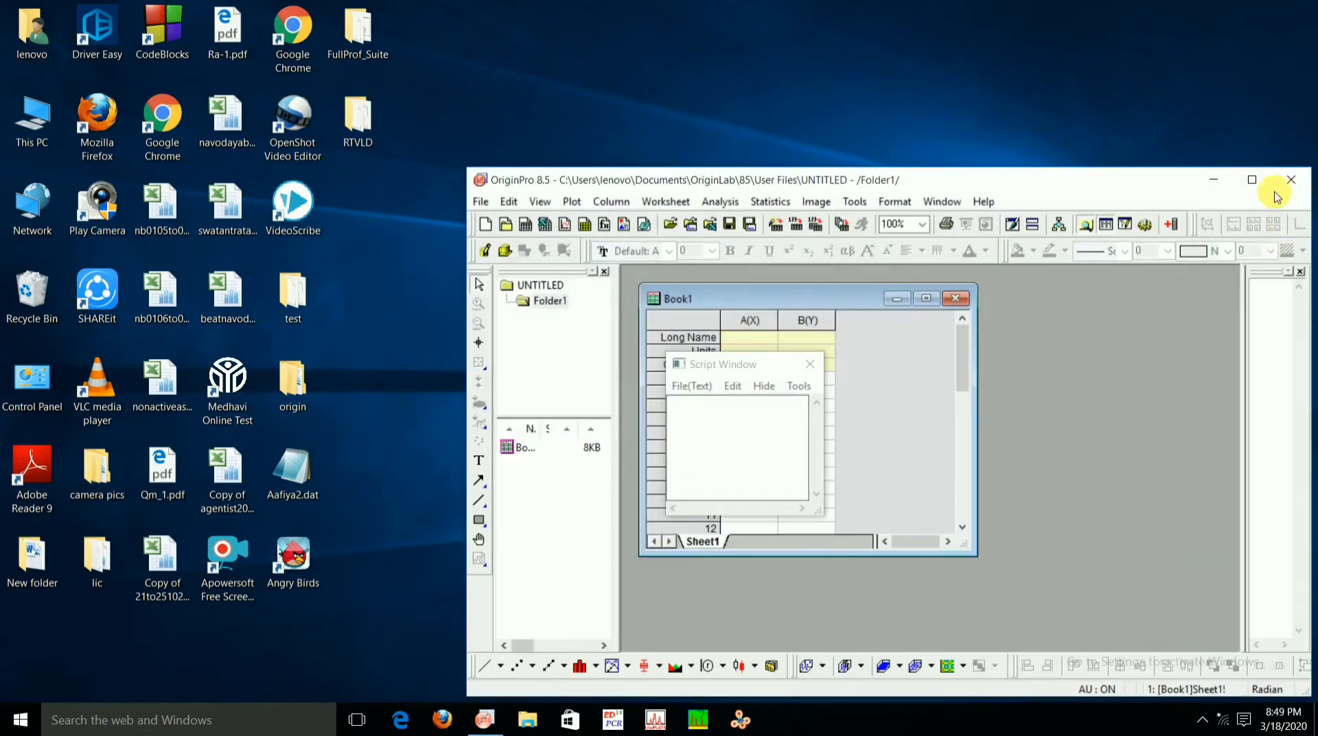
click(1252, 180)
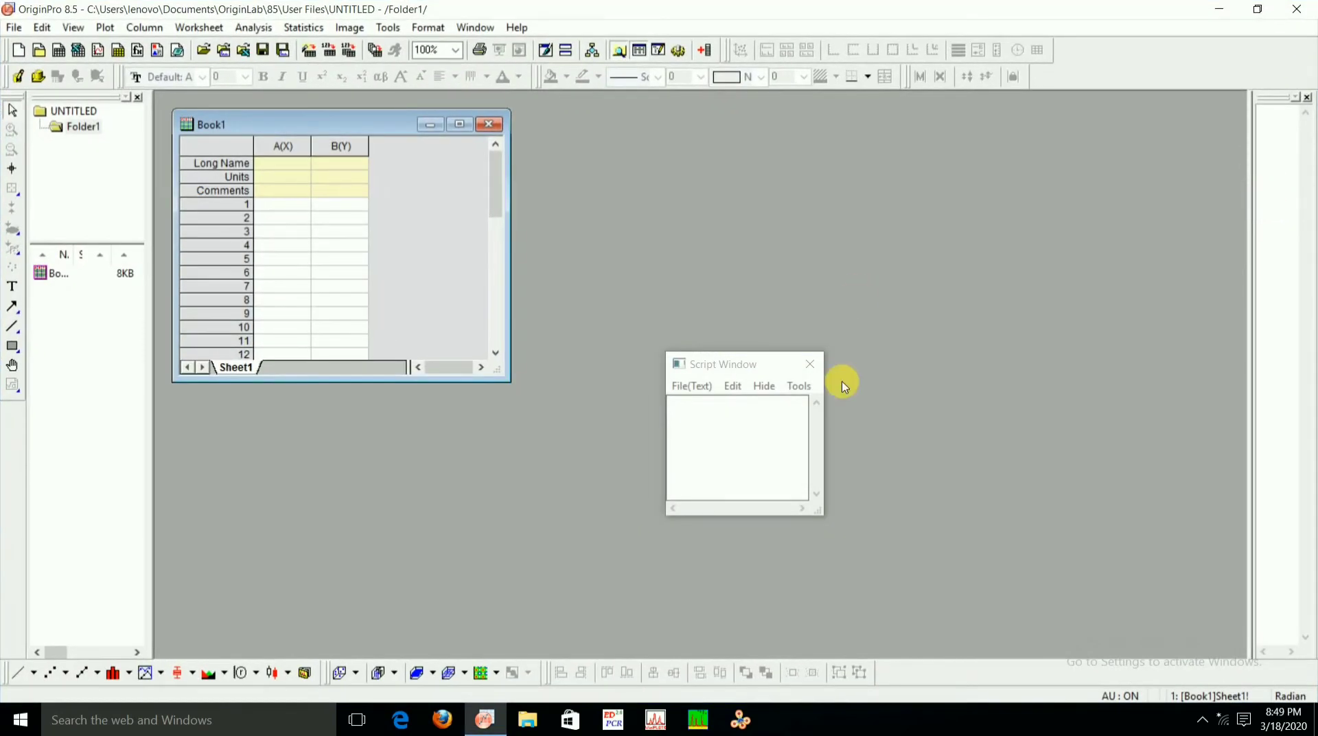
click(811, 364)
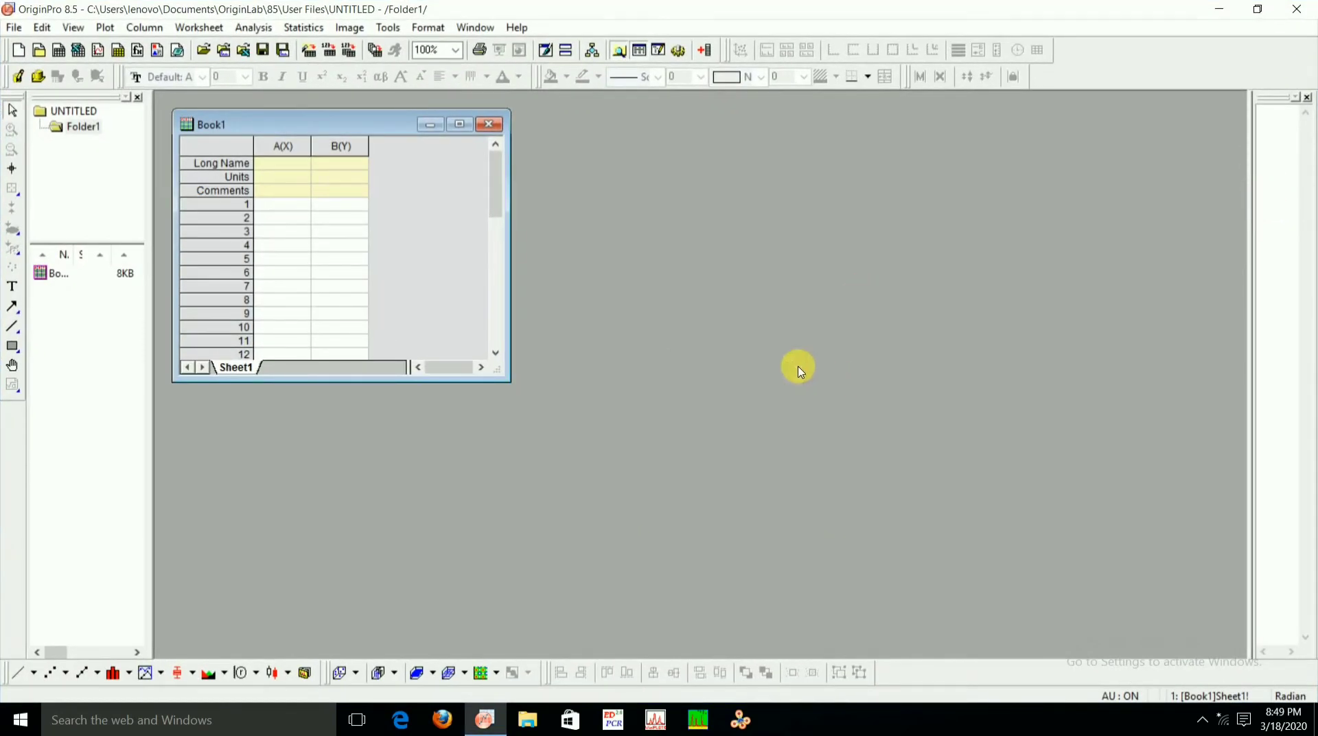
click(460, 129)
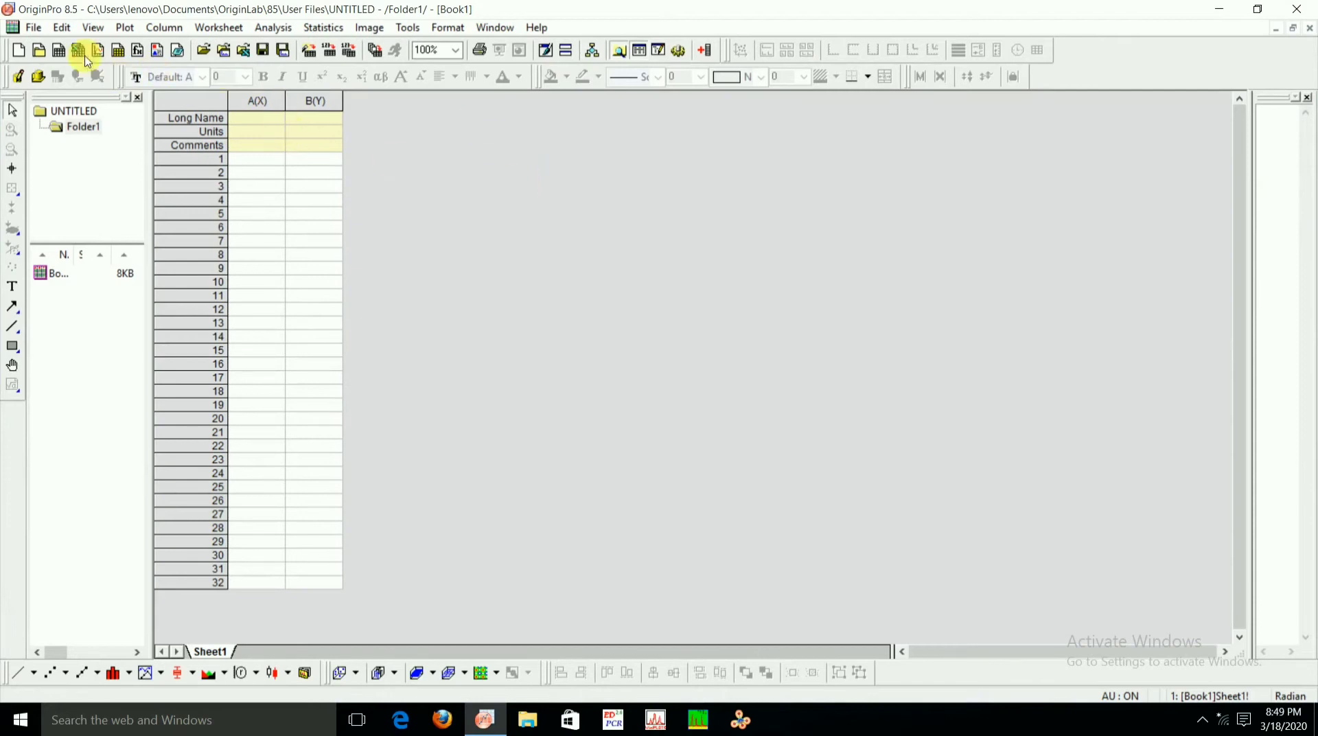
Import Aafiya2.txt from F:\Chracterization\XRD\XRD data as a single ASCII file
click(33, 29)
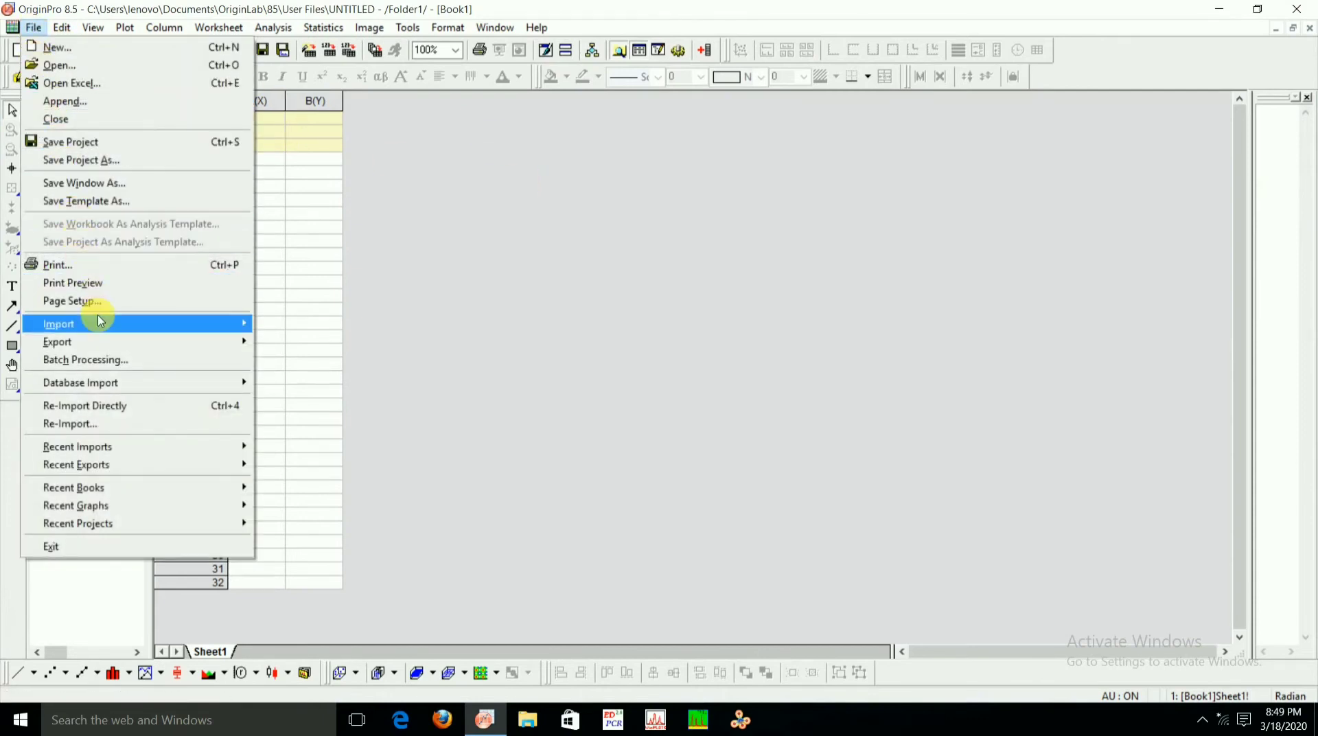
mouse_move(101, 324)
click(333, 206)
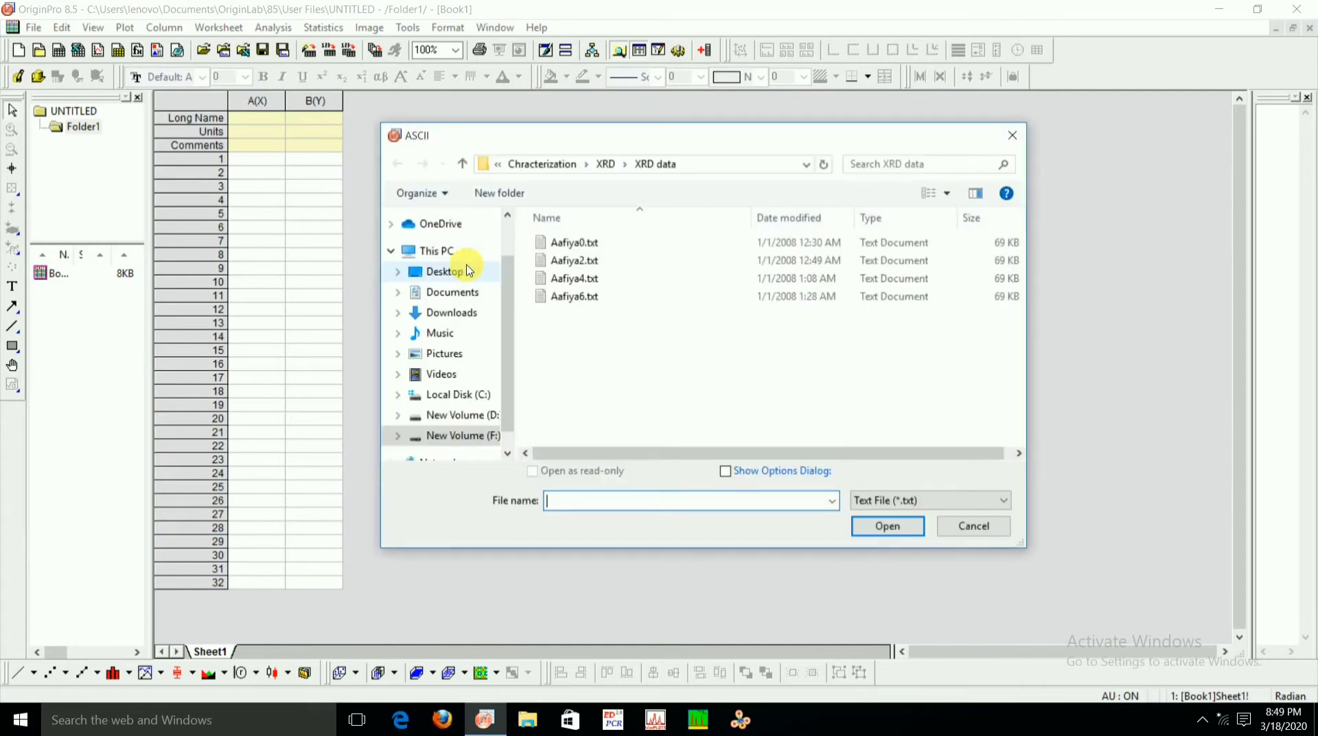
click(488, 434)
double_click(563, 280)
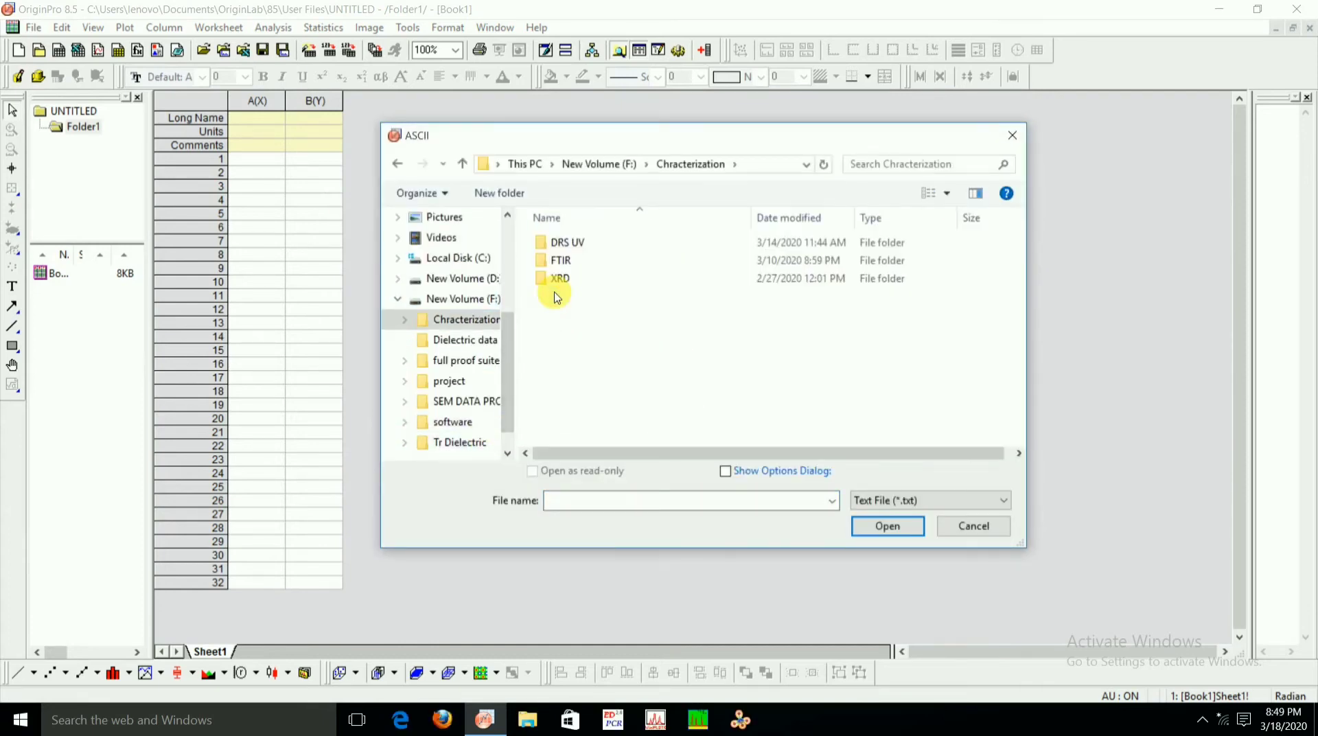
double_click(567, 279)
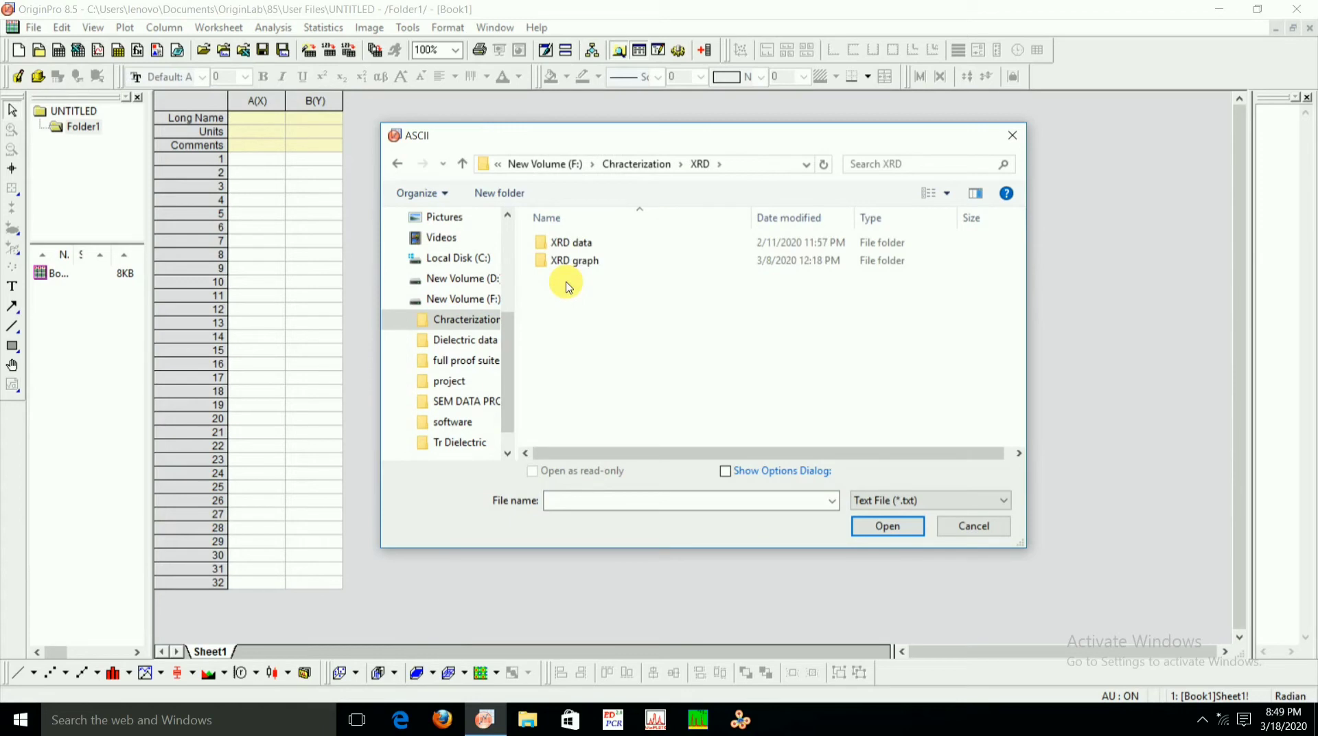
double_click(605, 245)
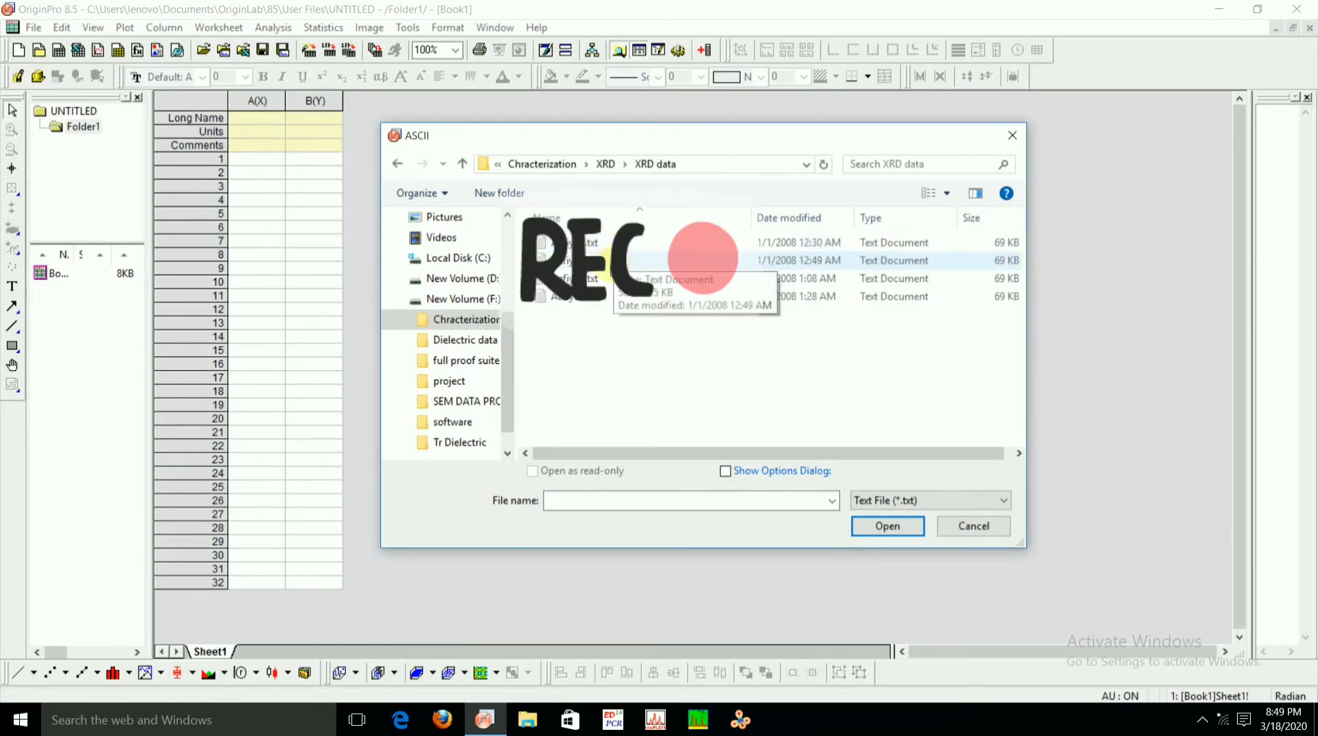
double_click(604, 261)
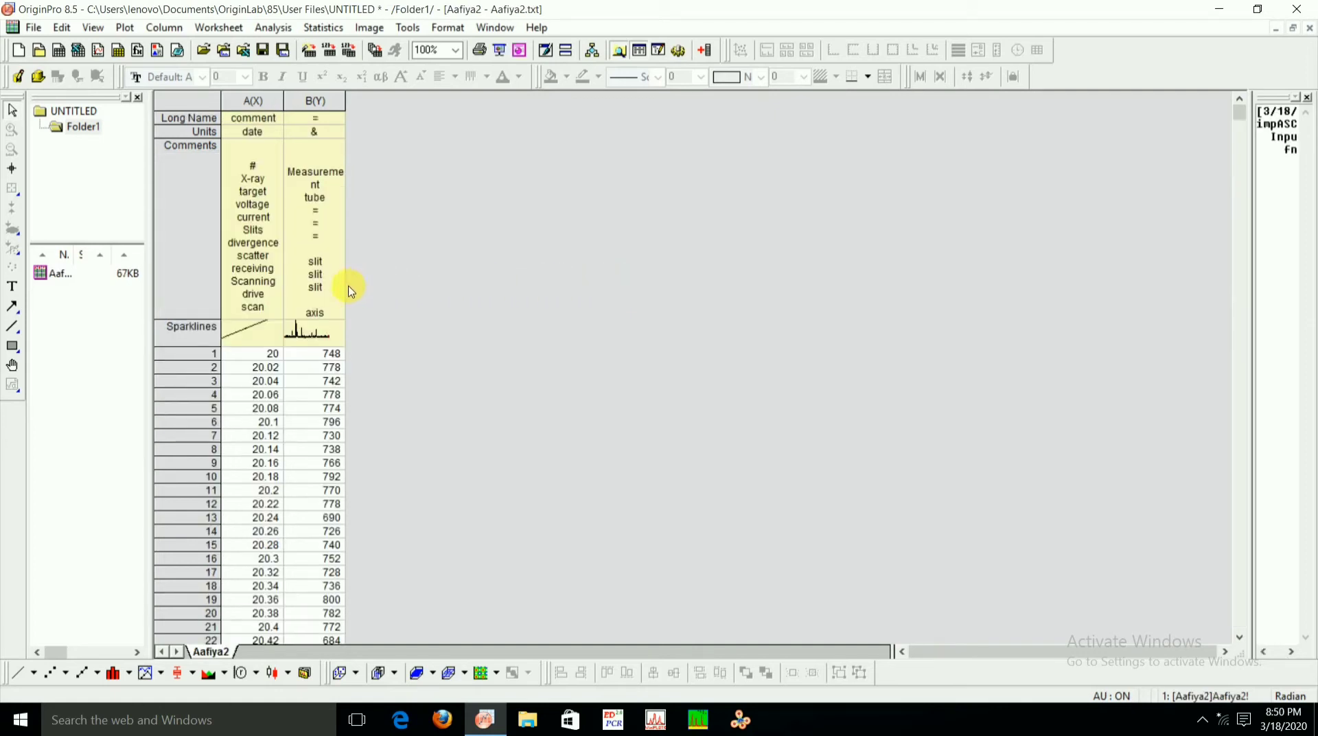
Delete the instrument notes from the Comments cells of columns A and B
click(267, 263)
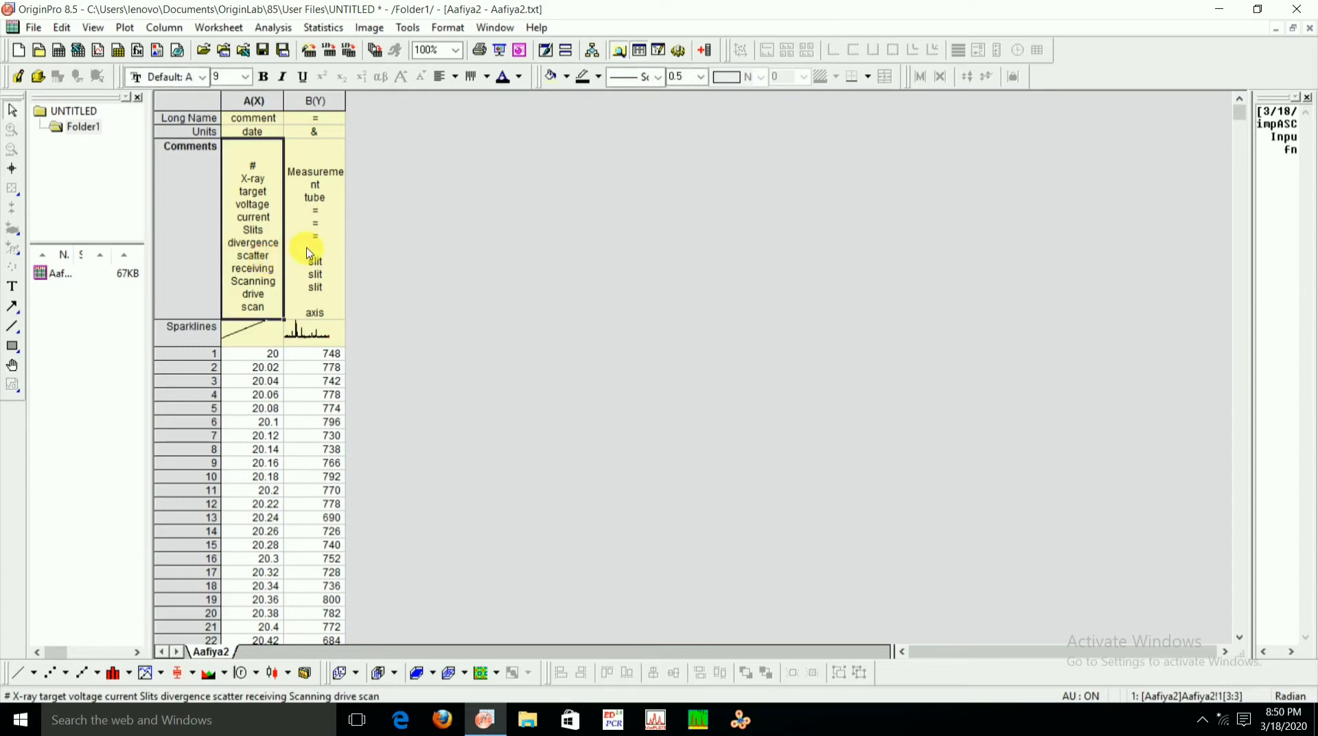
key(Delete)
click(340, 223)
key(Delete)
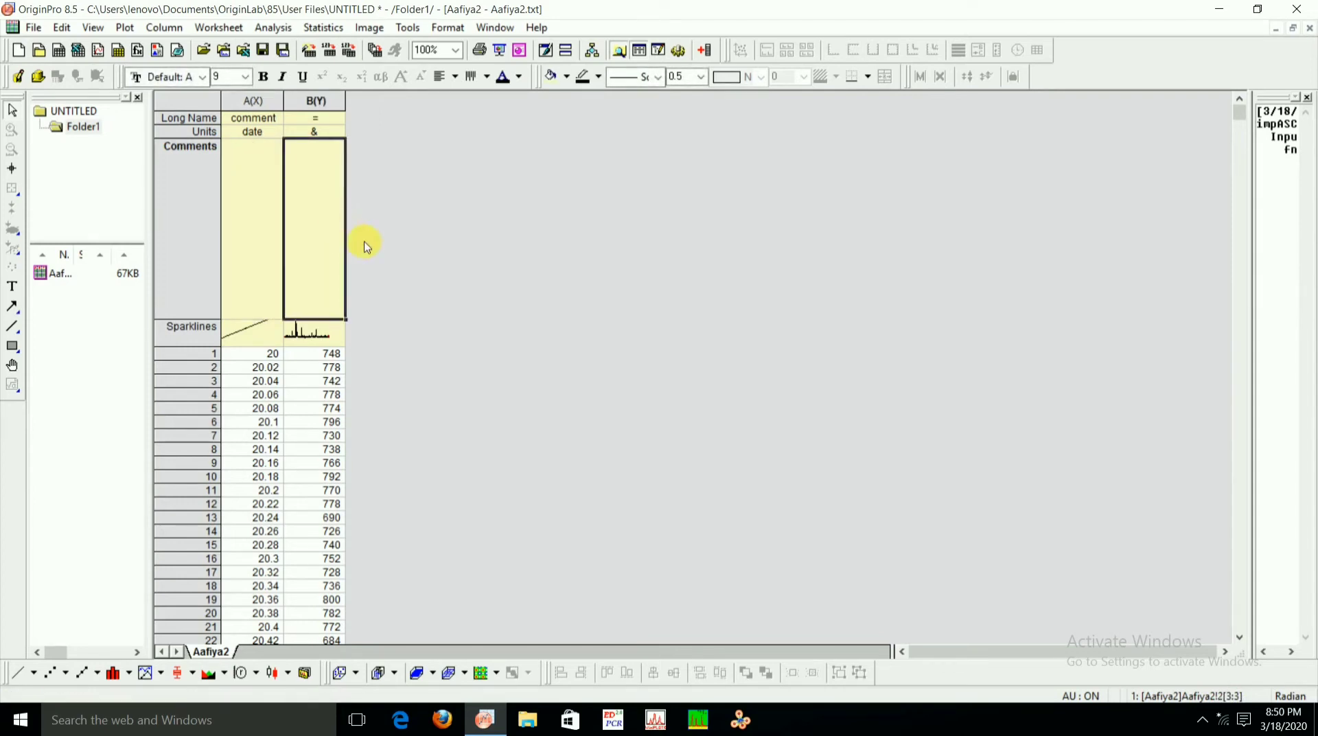
click(469, 273)
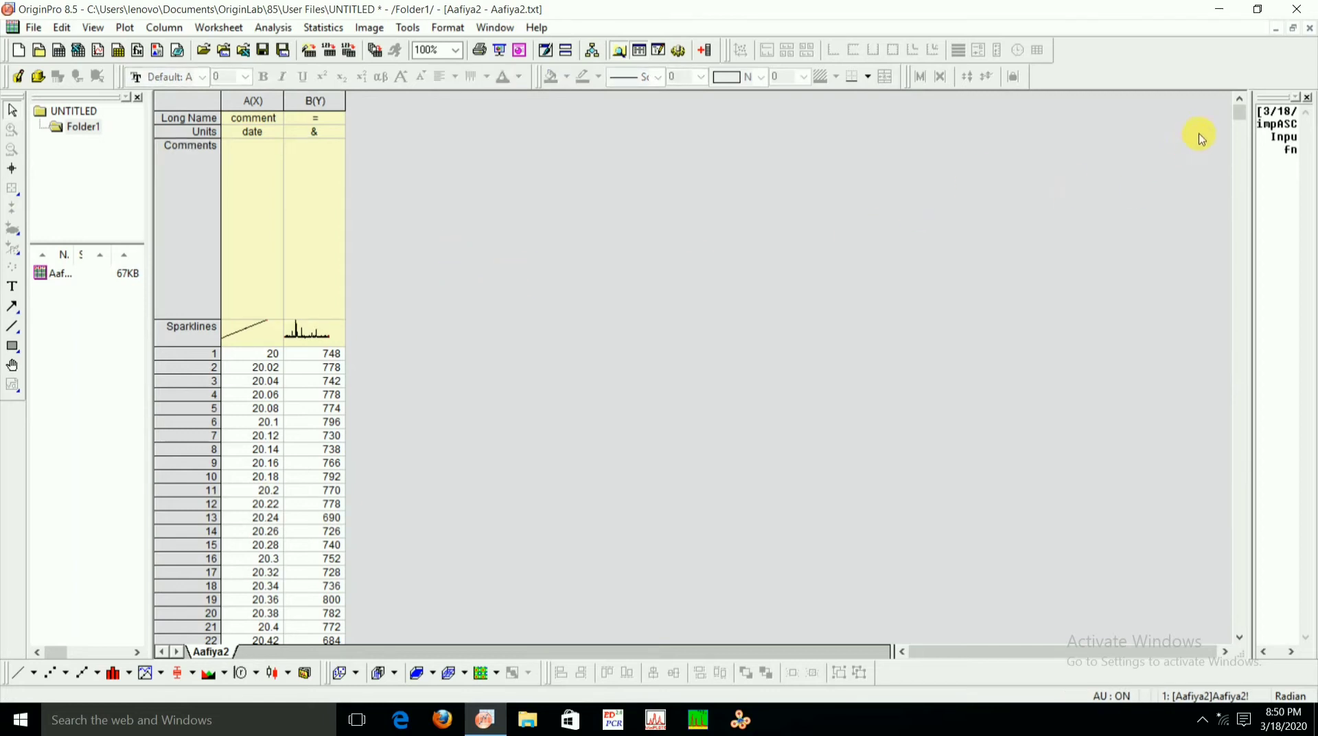
Select data columns A(X) and B(Y) together
mouse_move(1246, 118)
mouse_down()
mouse_move(1289, 345)
mouse_move(1240, 103)
mouse_up()
click(273, 99)
double_click(268, 101)
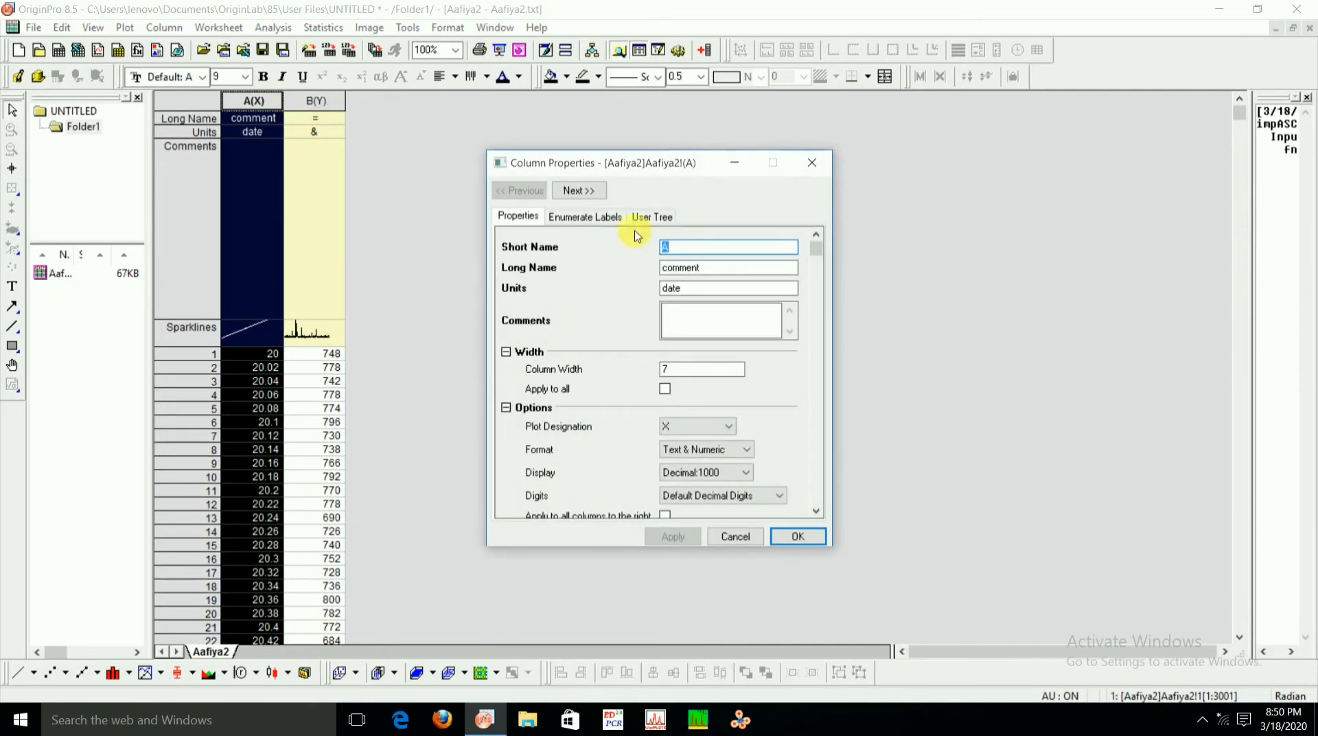
click(812, 163)
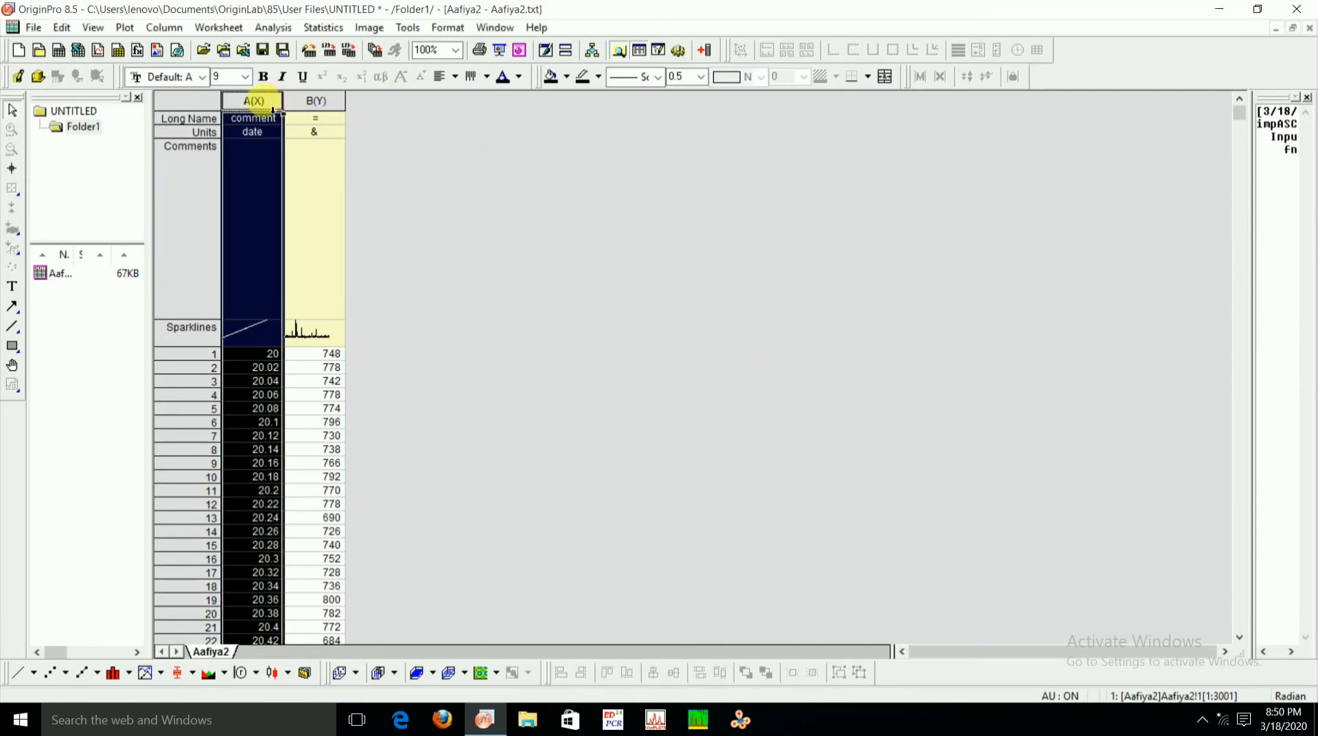
drag(272, 110, 315, 103)
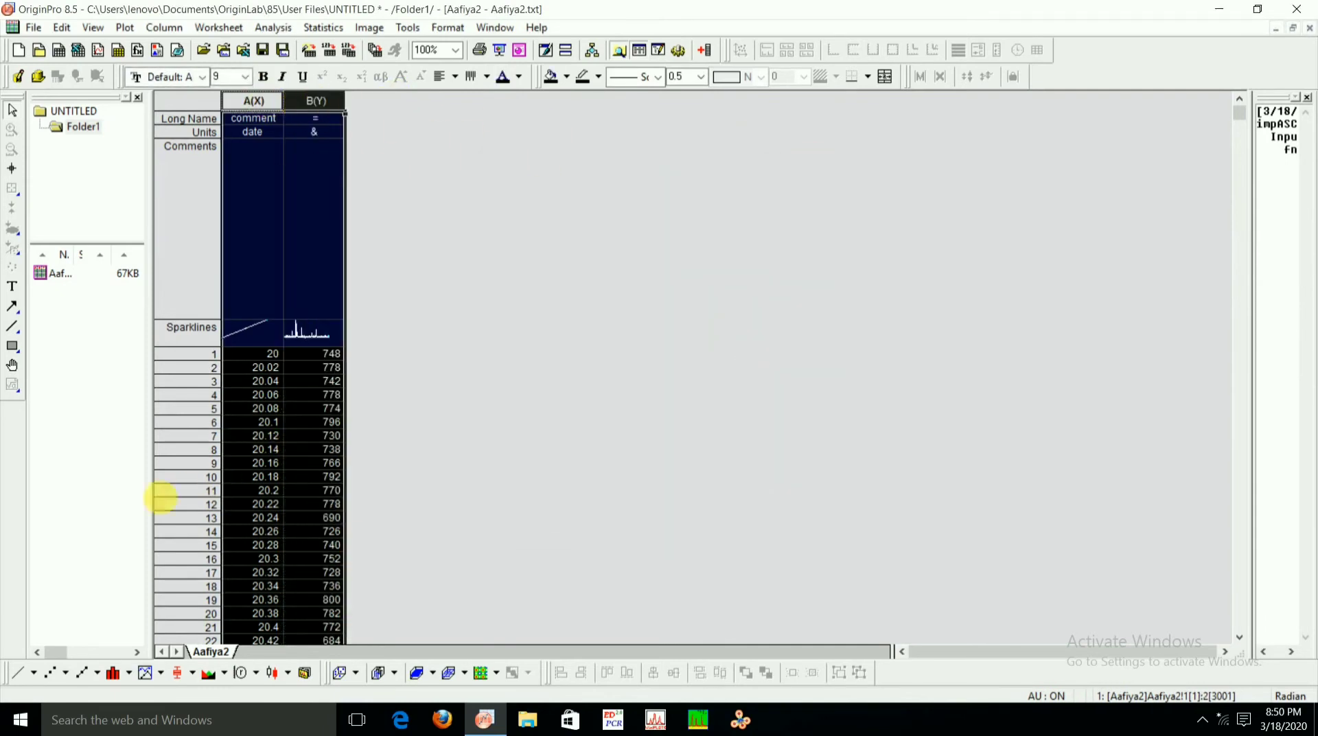
Plot columns A and B as a line graph and retitle the Y axis 'Intensity(a.u)'
click(19, 674)
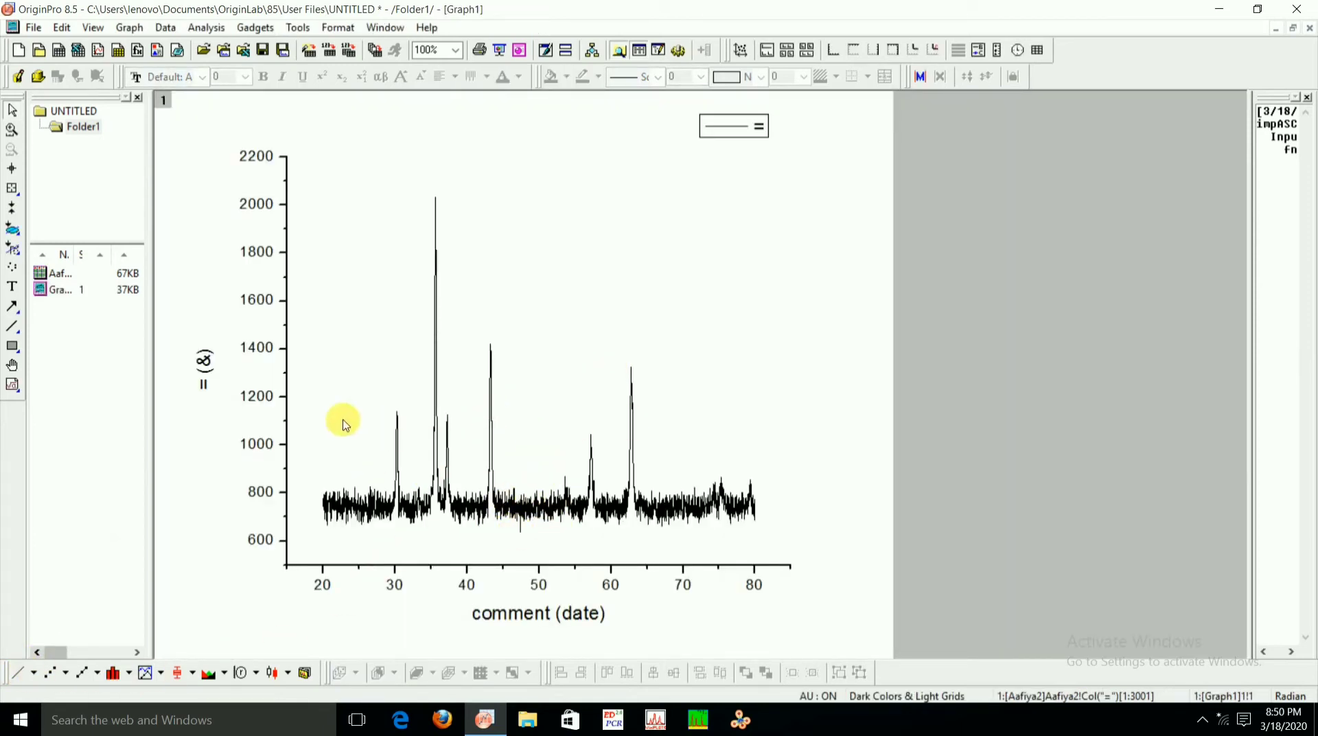
double_click(207, 369)
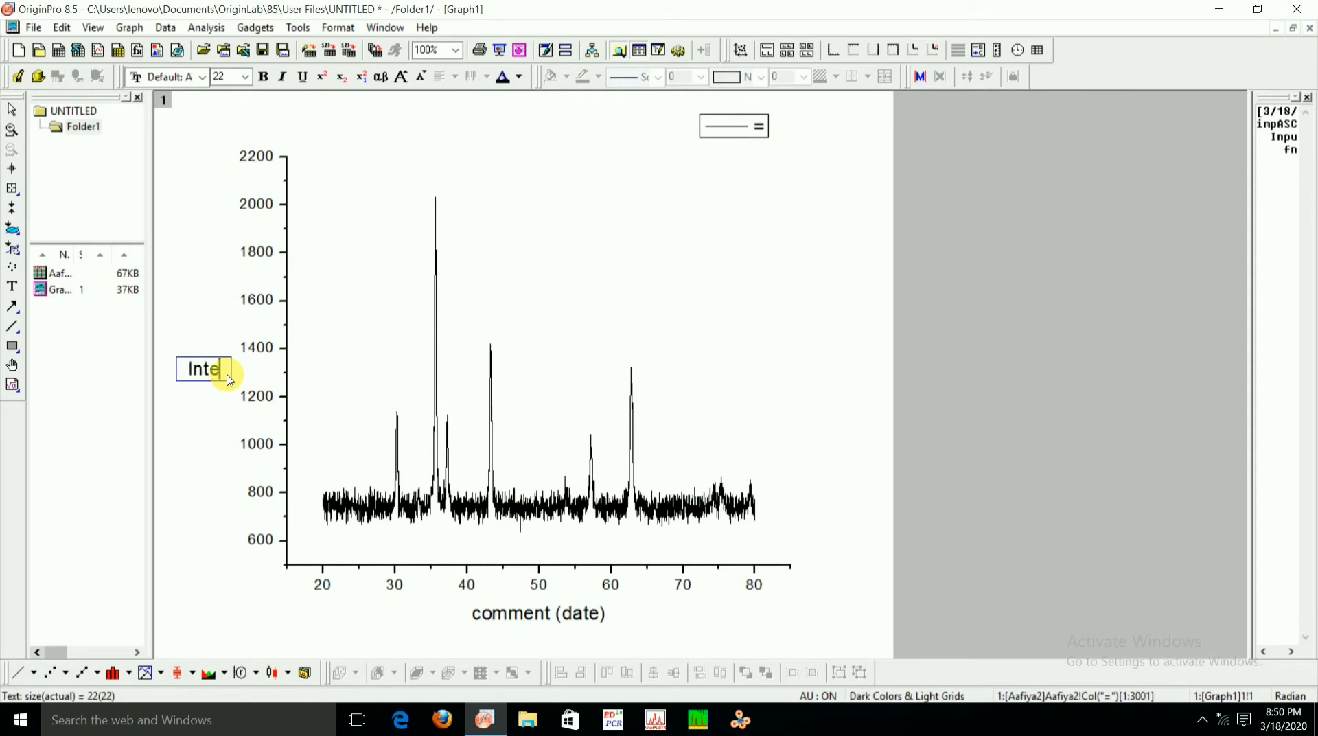
text(Intensity()
key(BackSpace)
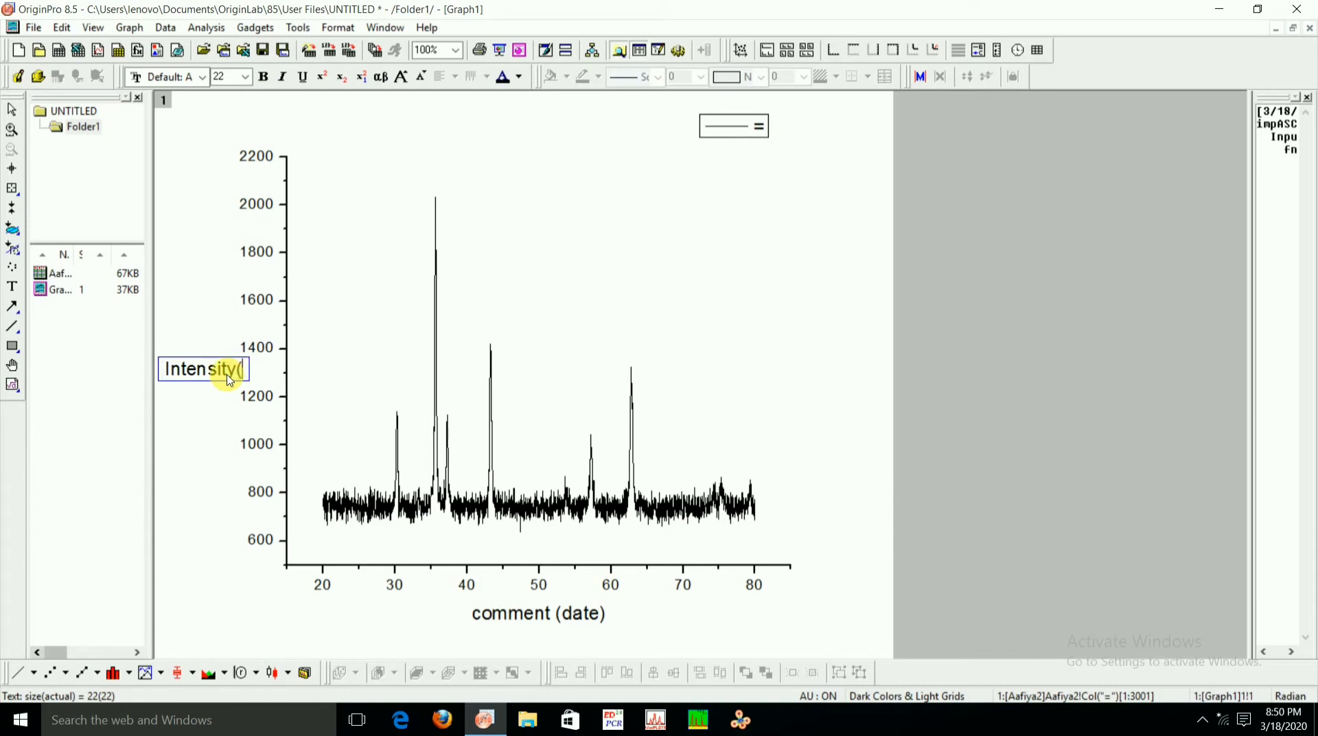
text())
text(a.u)
click(216, 301)
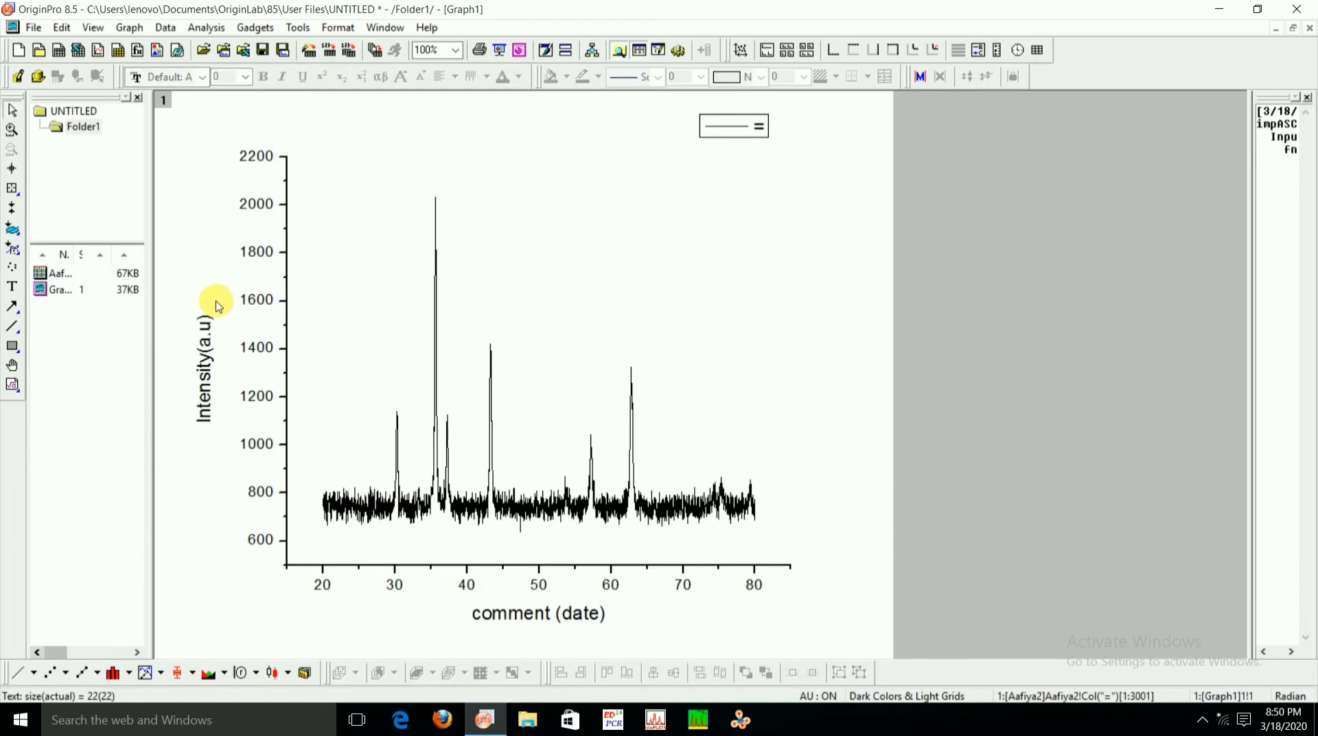
Make the 'Intensity(a.u)' Y-axis title bold with a larger font size
double_click(200, 412)
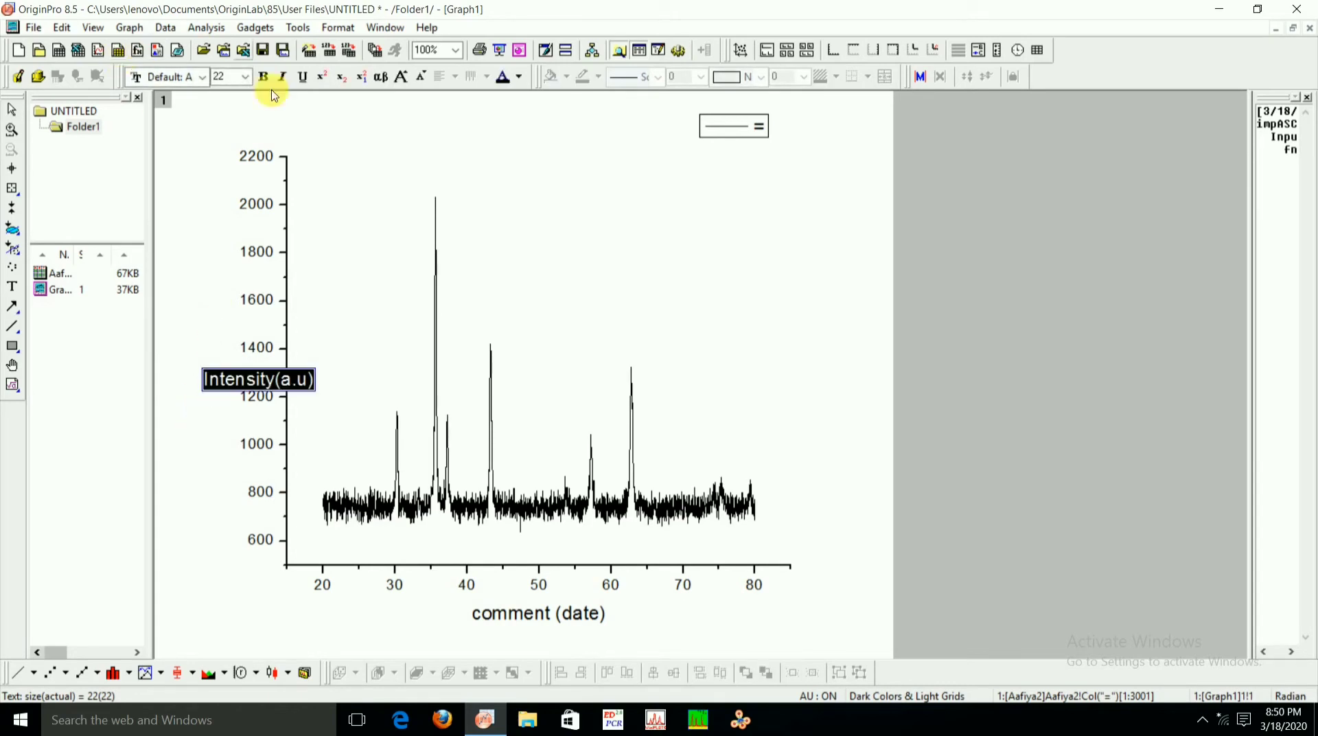
click(263, 76)
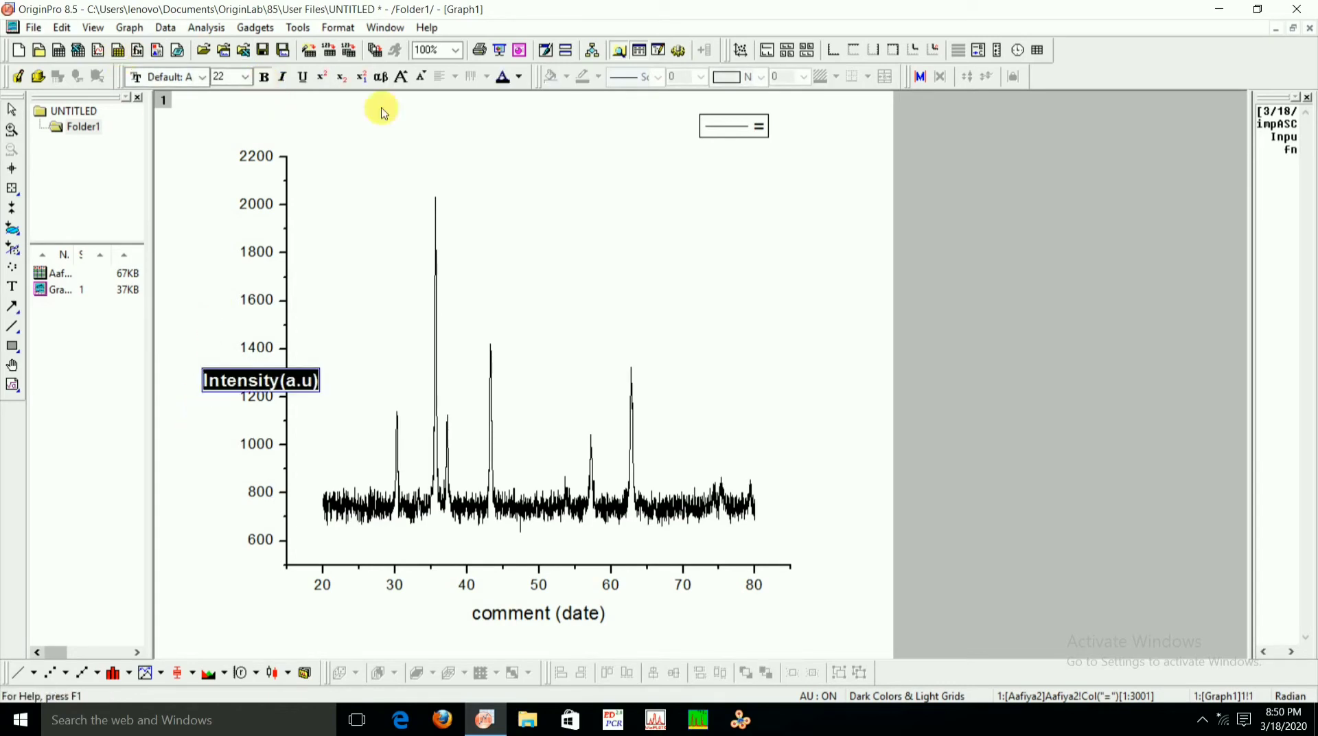
click(401, 77)
click(212, 254)
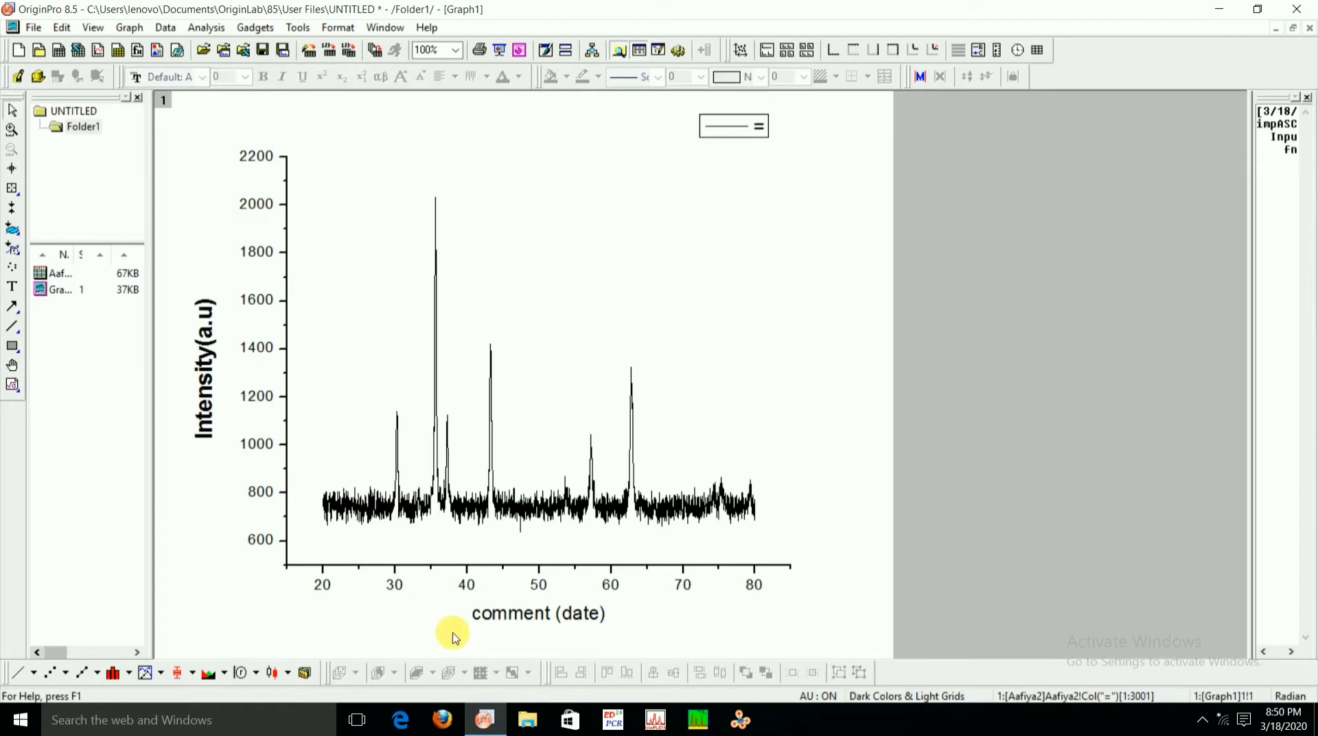
Retype the X-axis title as '2θ(degree)', using the Greek font for θ
double_click(526, 616)
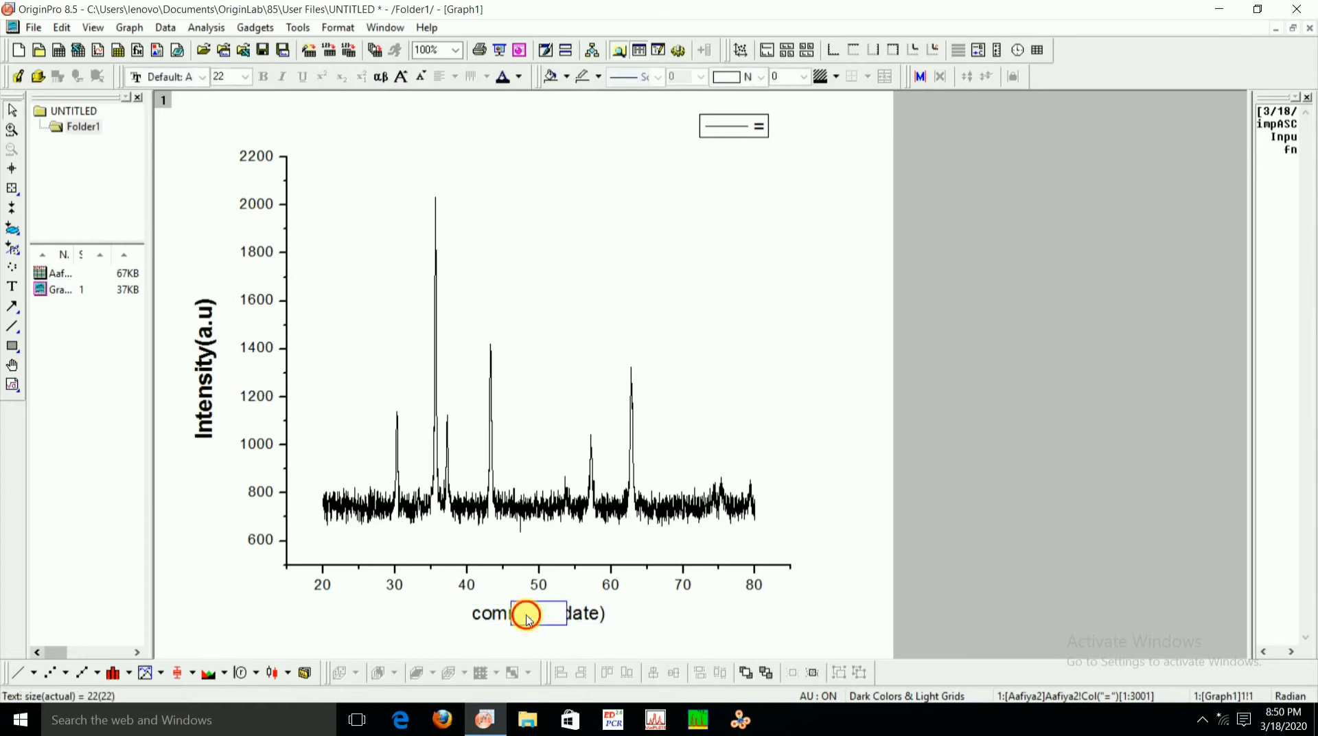
double_click(565, 622)
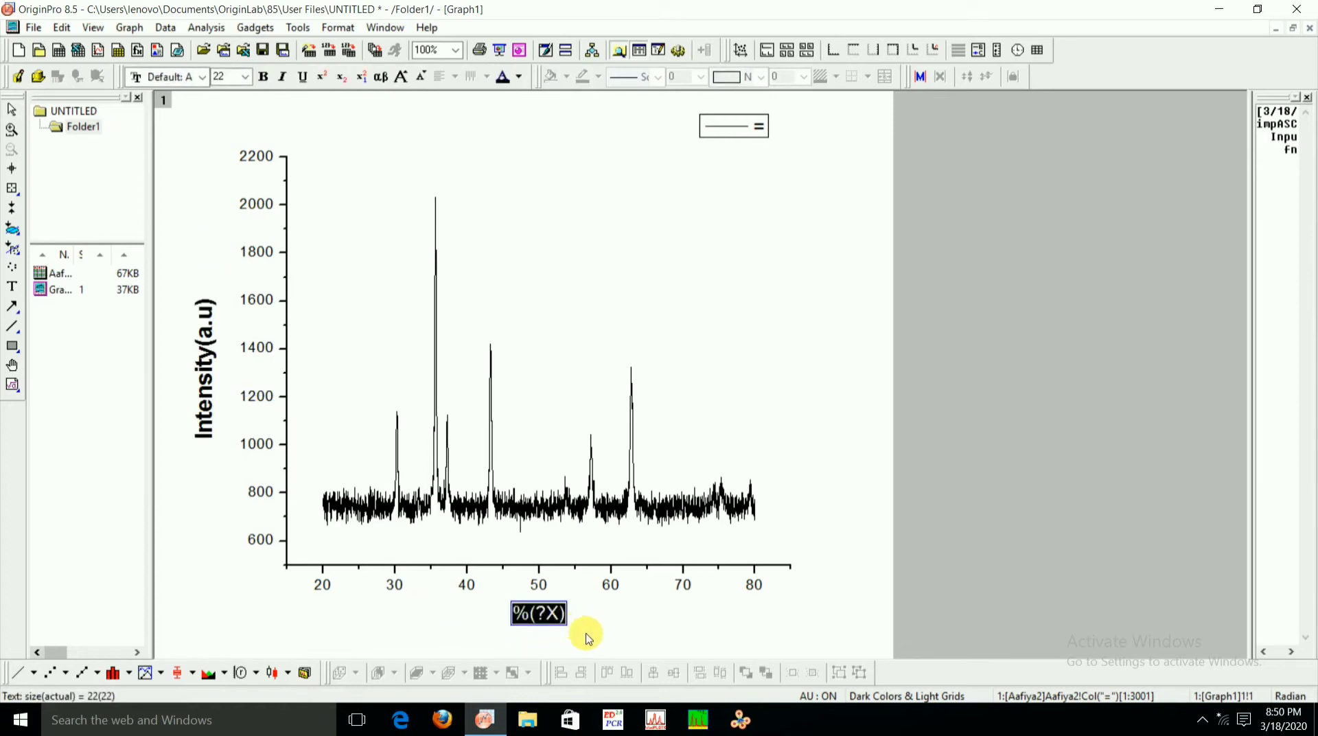
text(2)
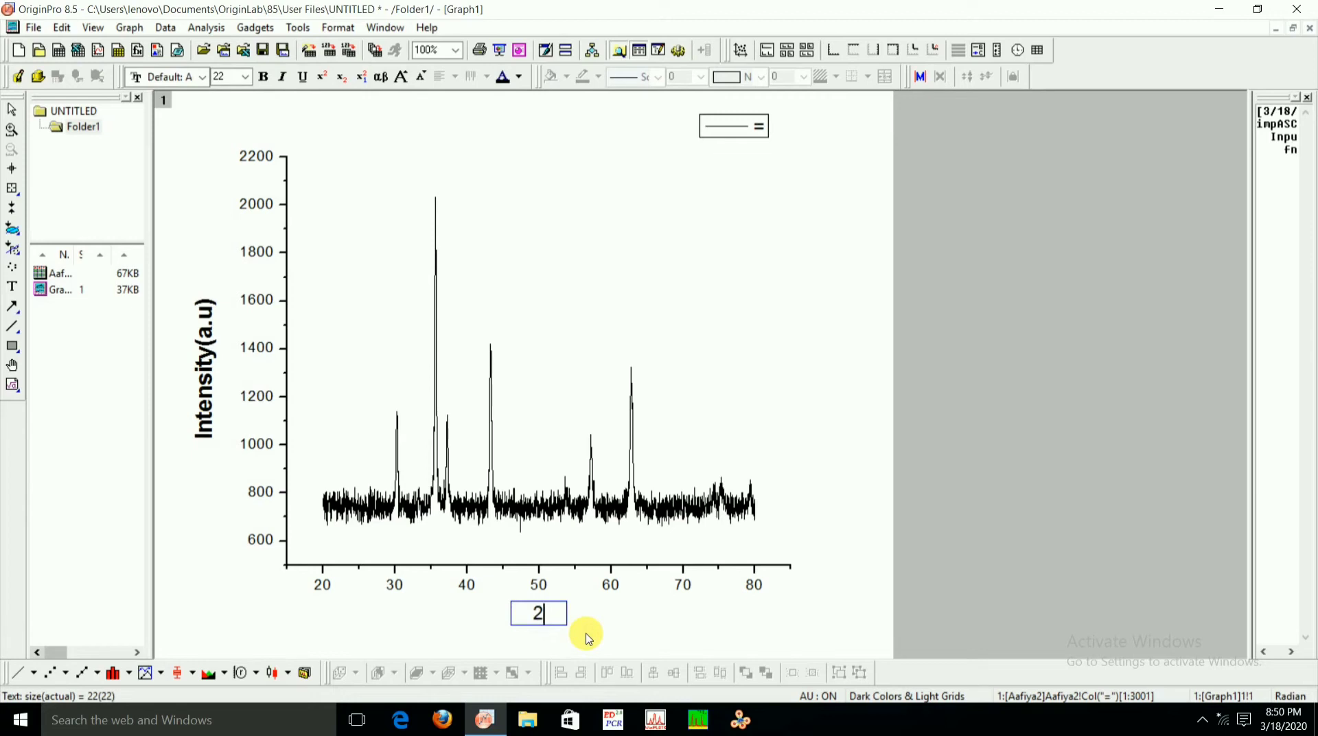
click(384, 78)
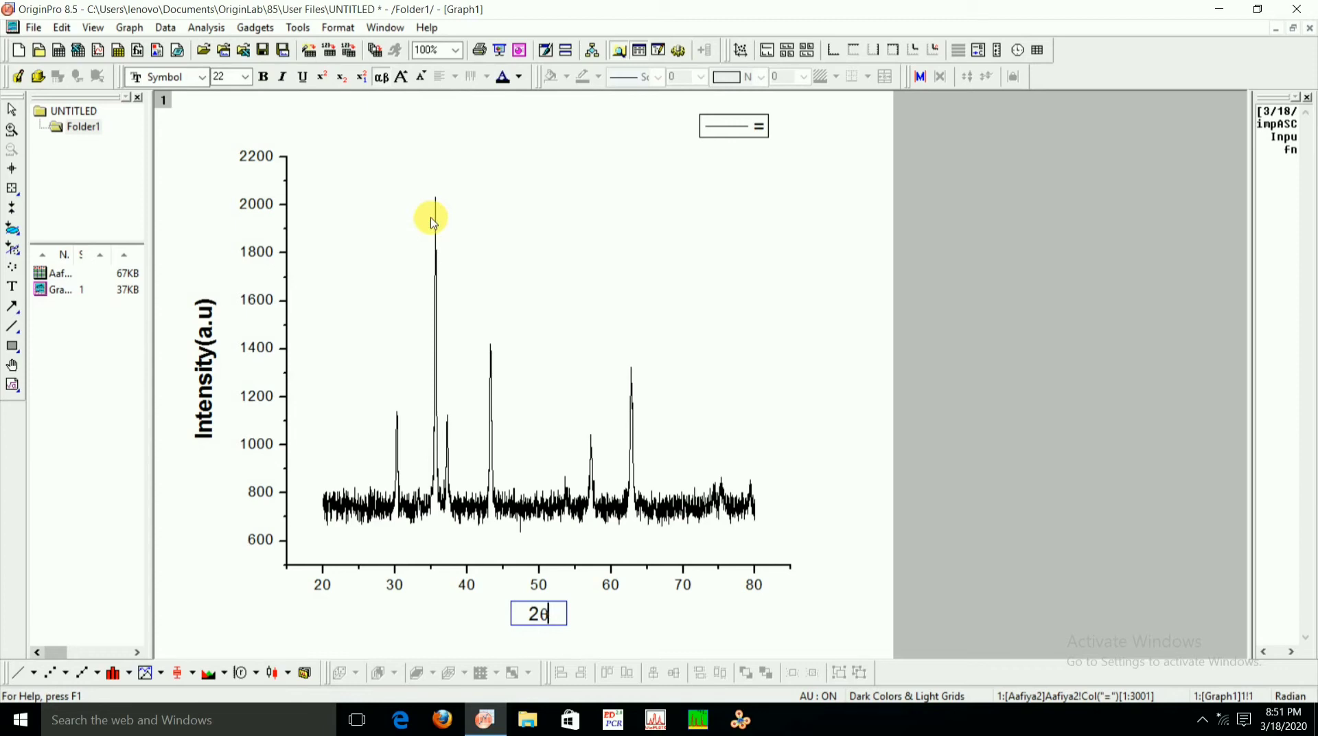
click(382, 79)
text(())
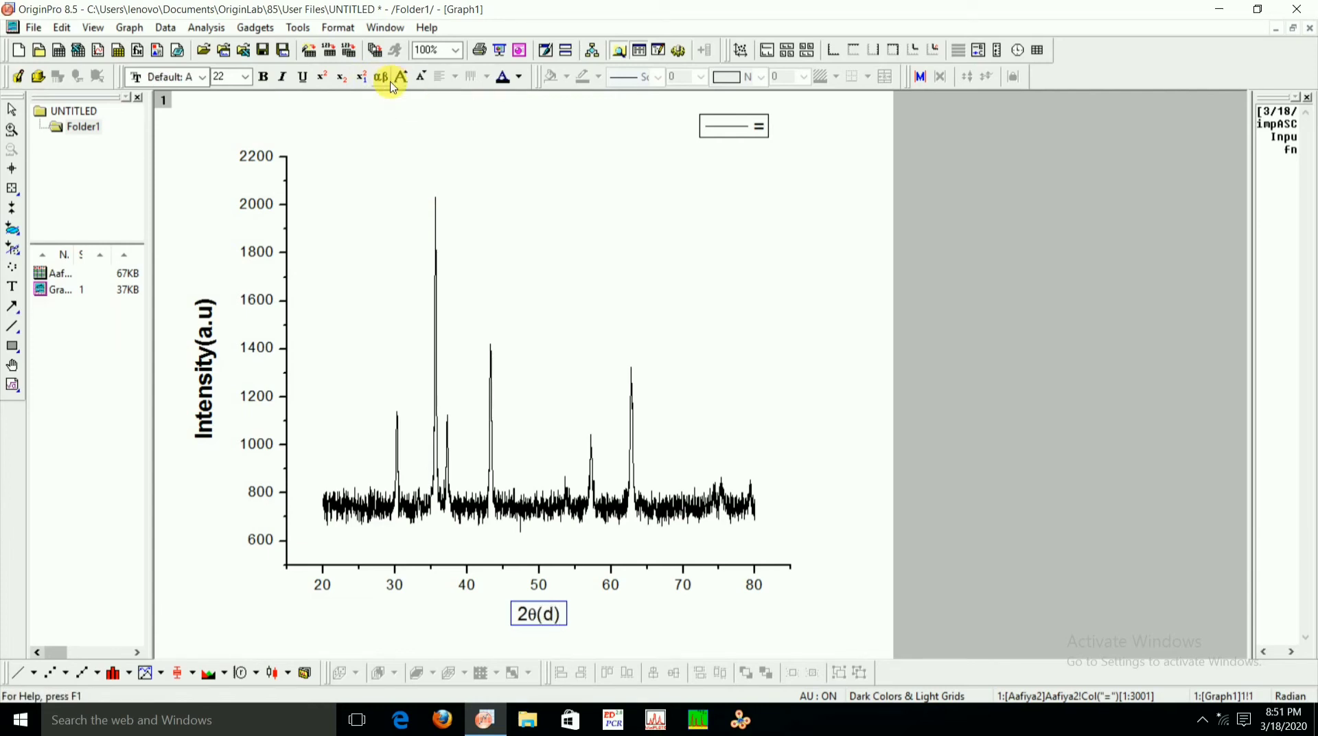
text(degree)
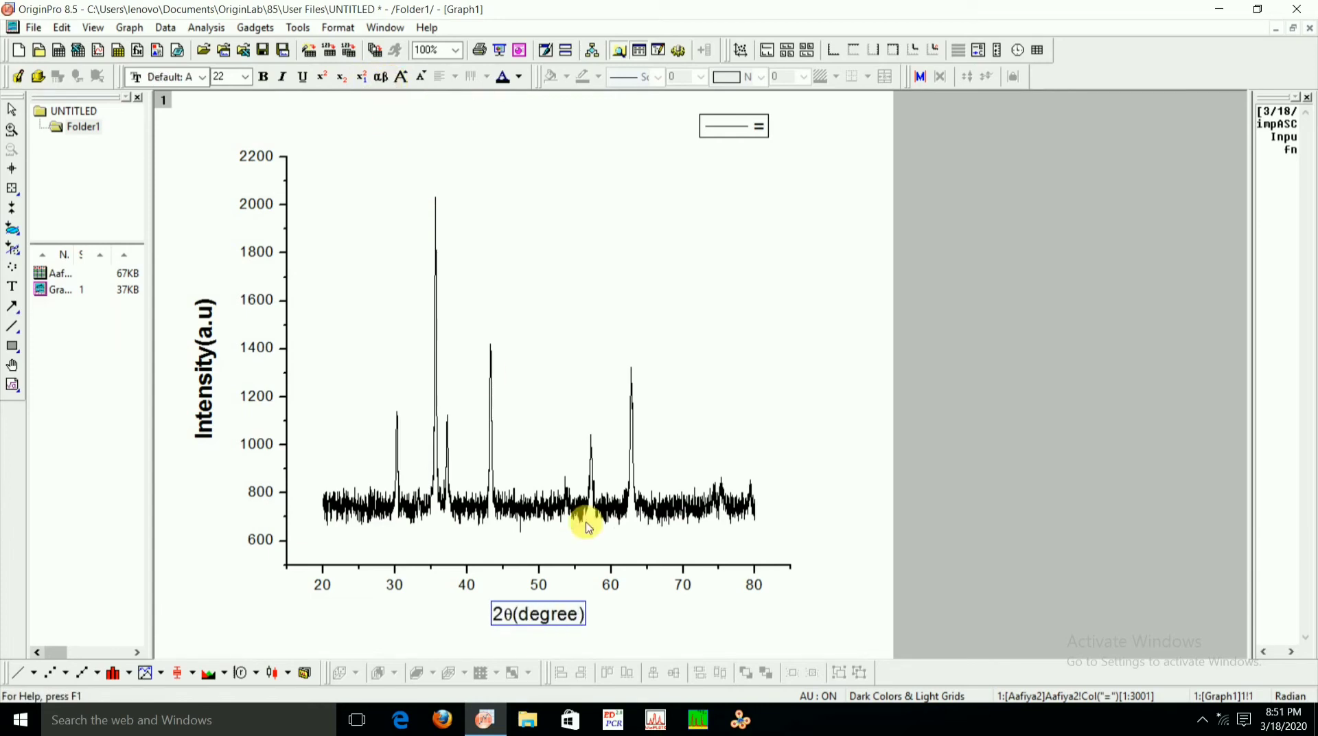
Make the whole '2θ(degree)' X-axis title bold
click(594, 621)
click(497, 623)
click(497, 623)
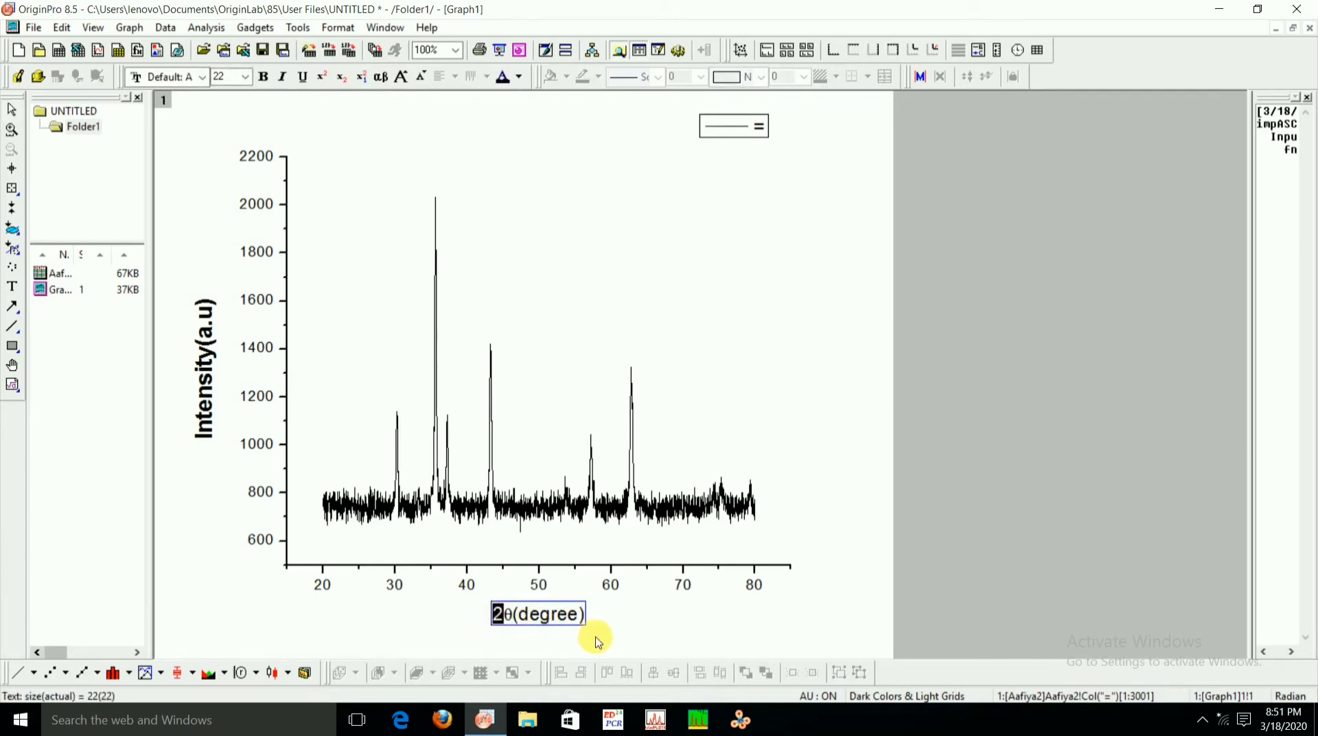
drag(493, 619, 594, 627)
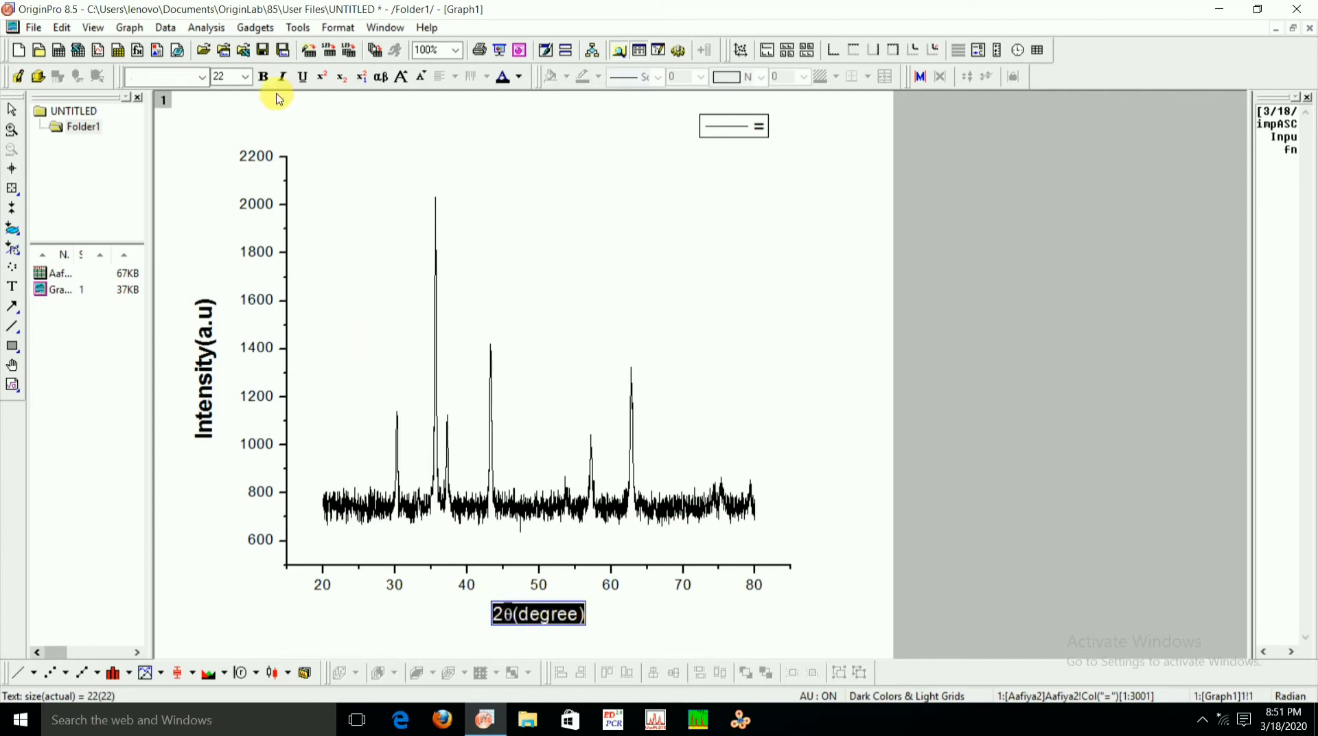
click(264, 76)
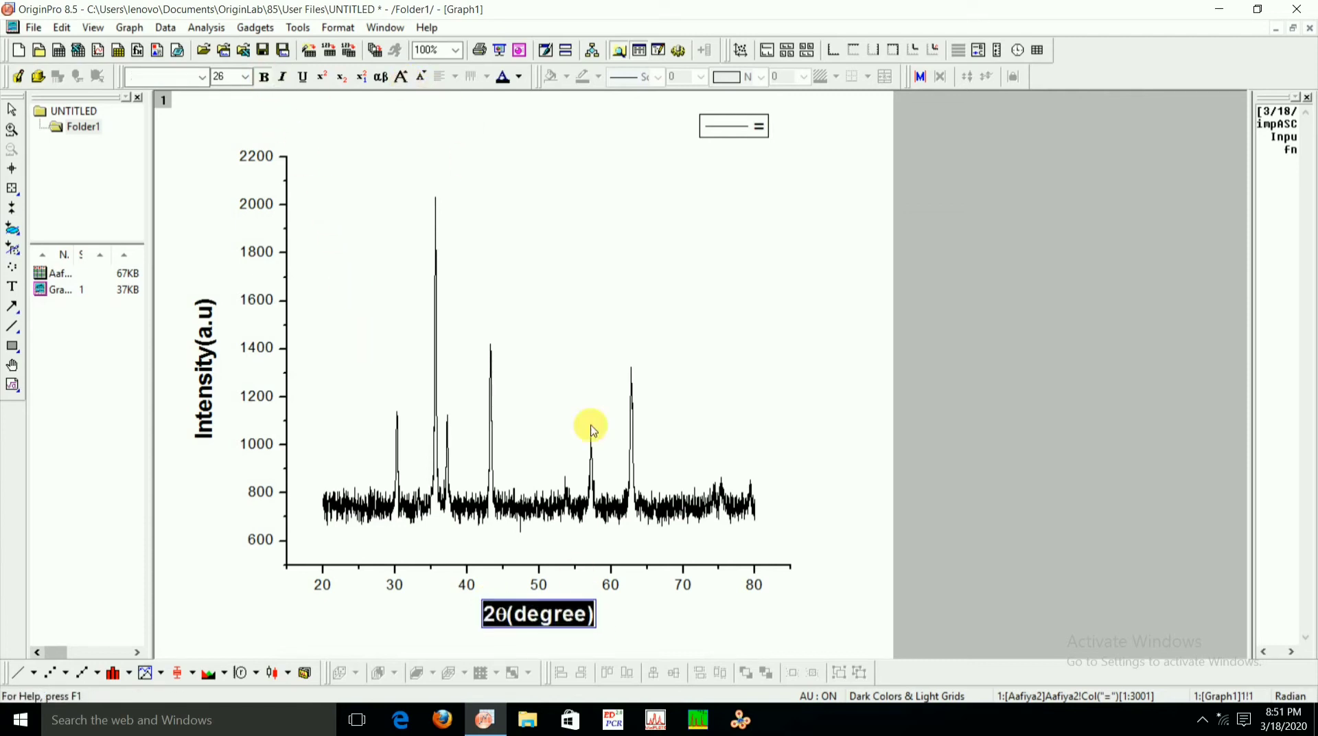
click(650, 608)
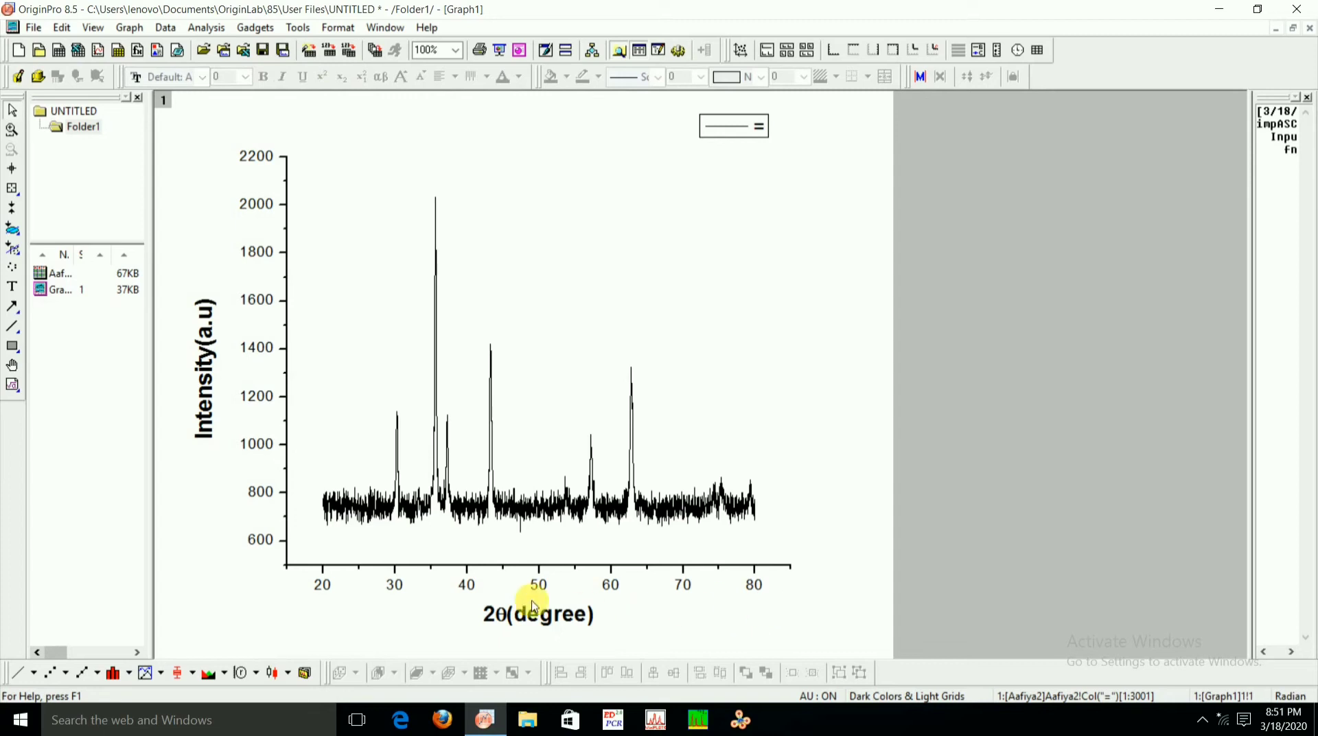
Set the X-axis scale from 20 to 80 and start the Y axis at 600
double_click(468, 587)
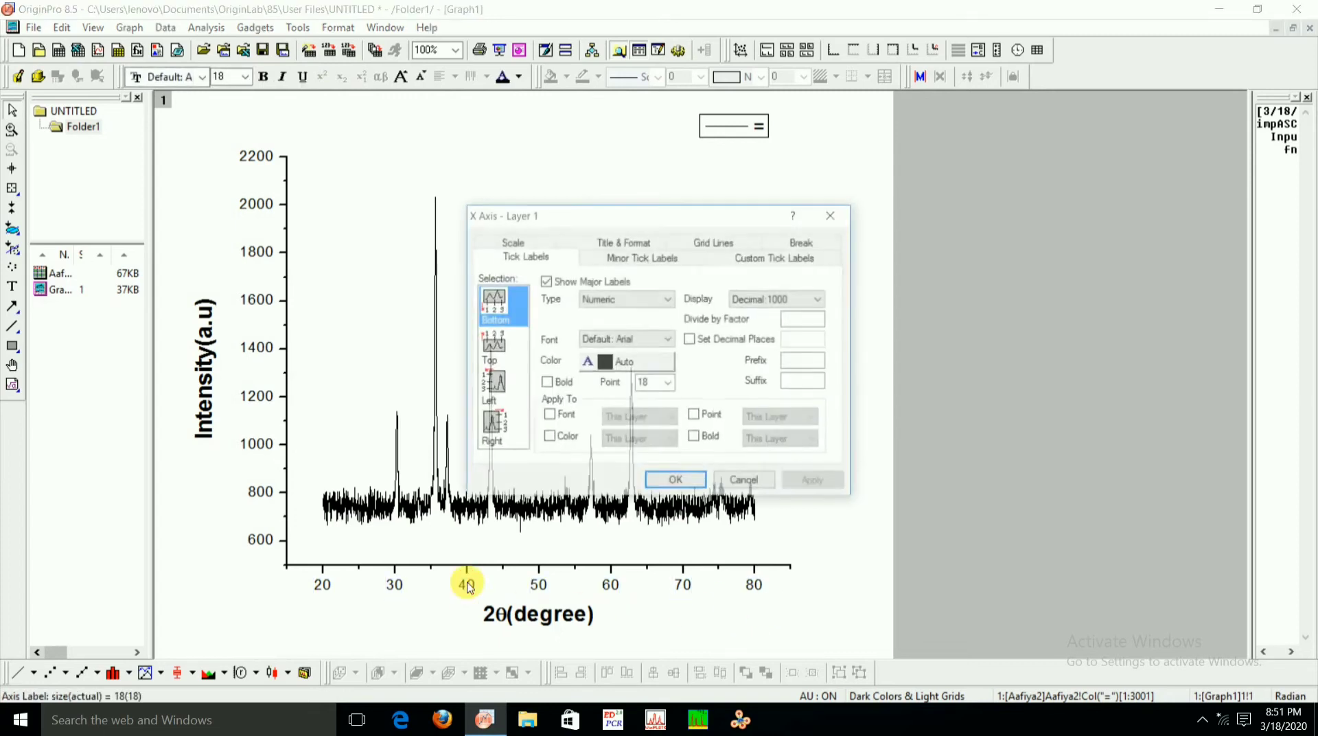
click(514, 242)
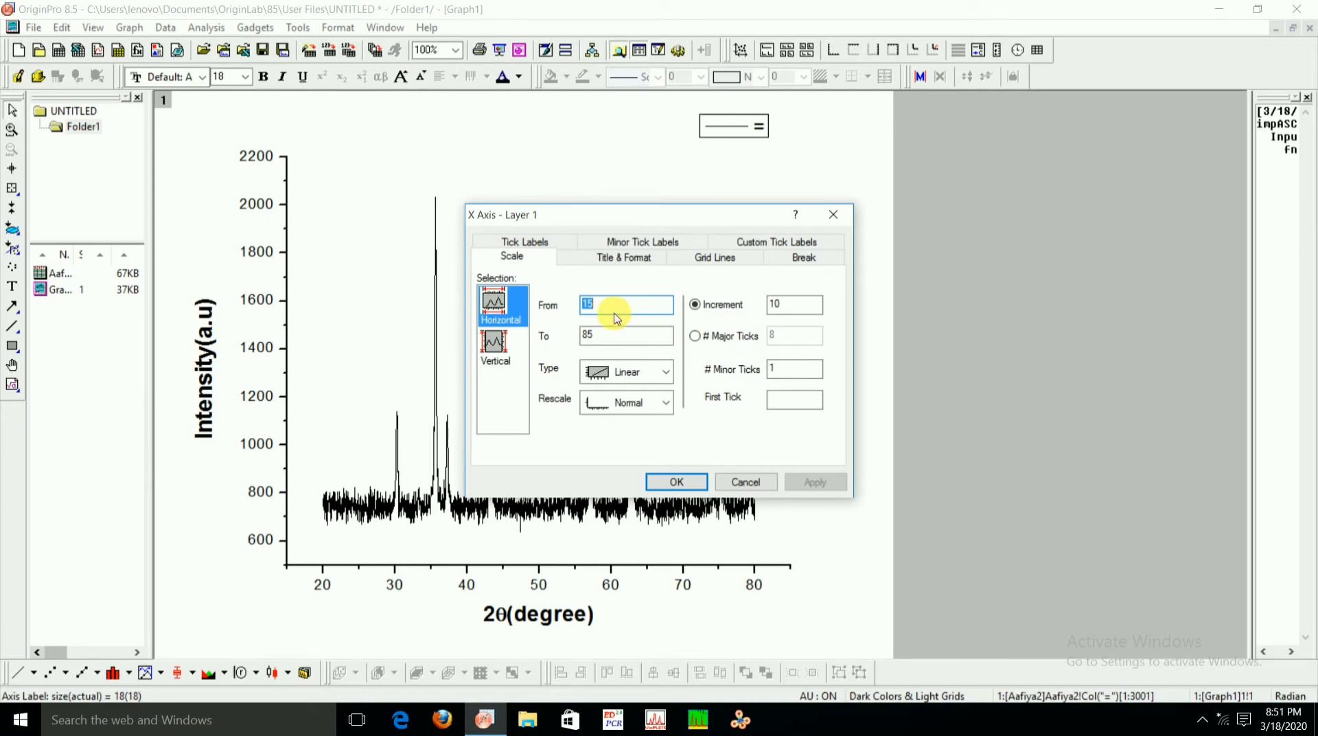
text(20)
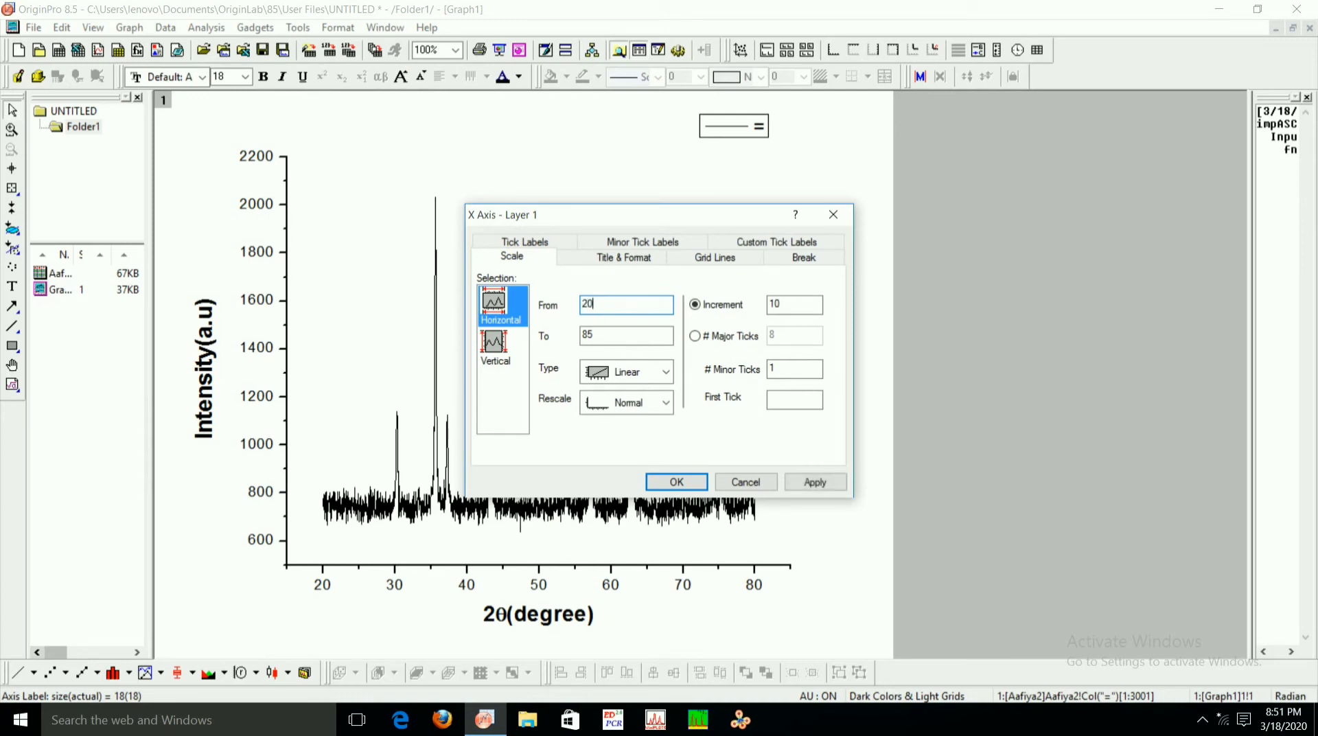
click(607, 342)
text(80)
click(809, 486)
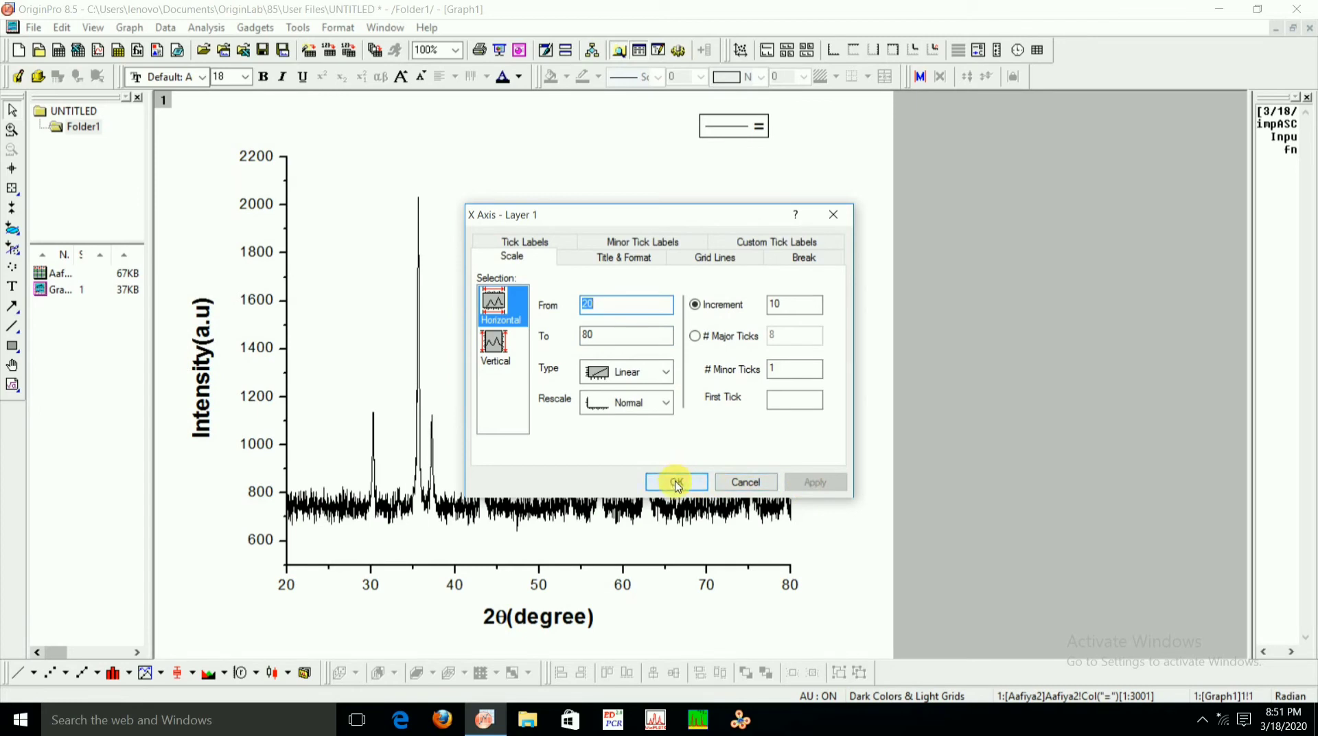
click(494, 344)
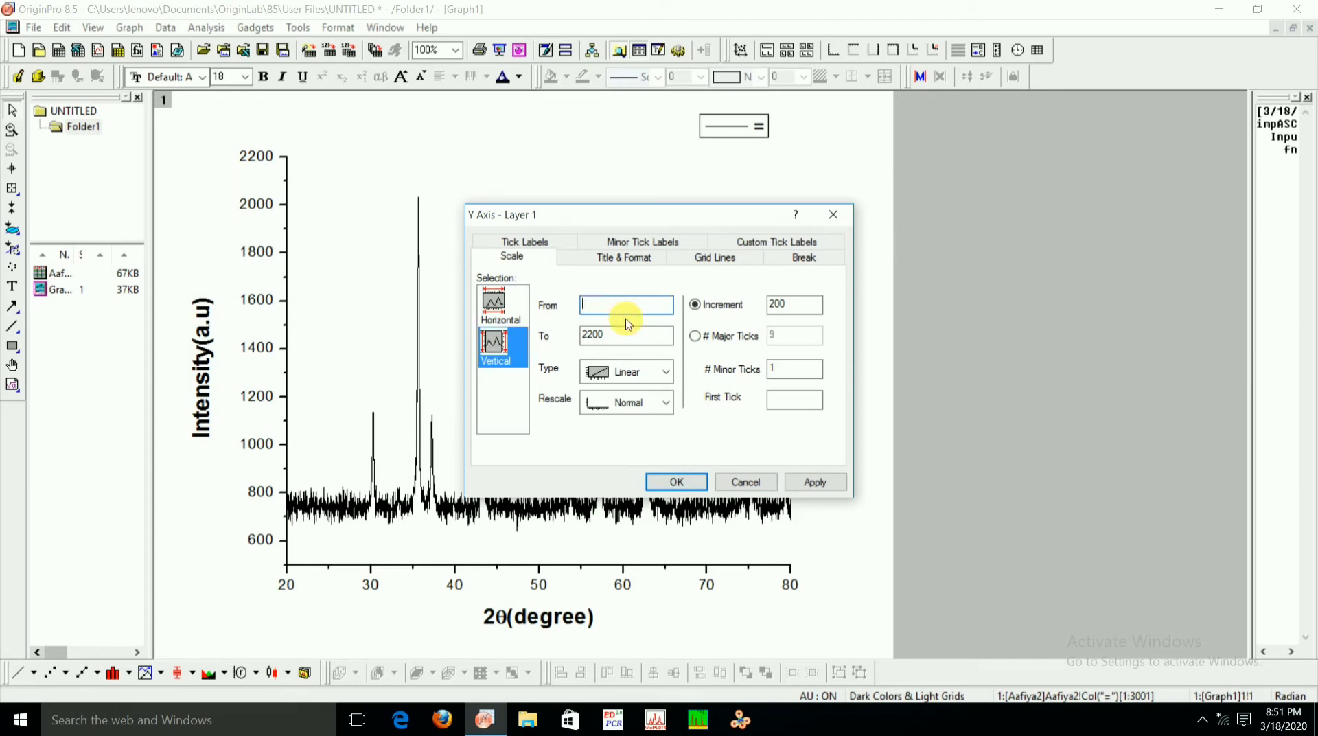
click(815, 481)
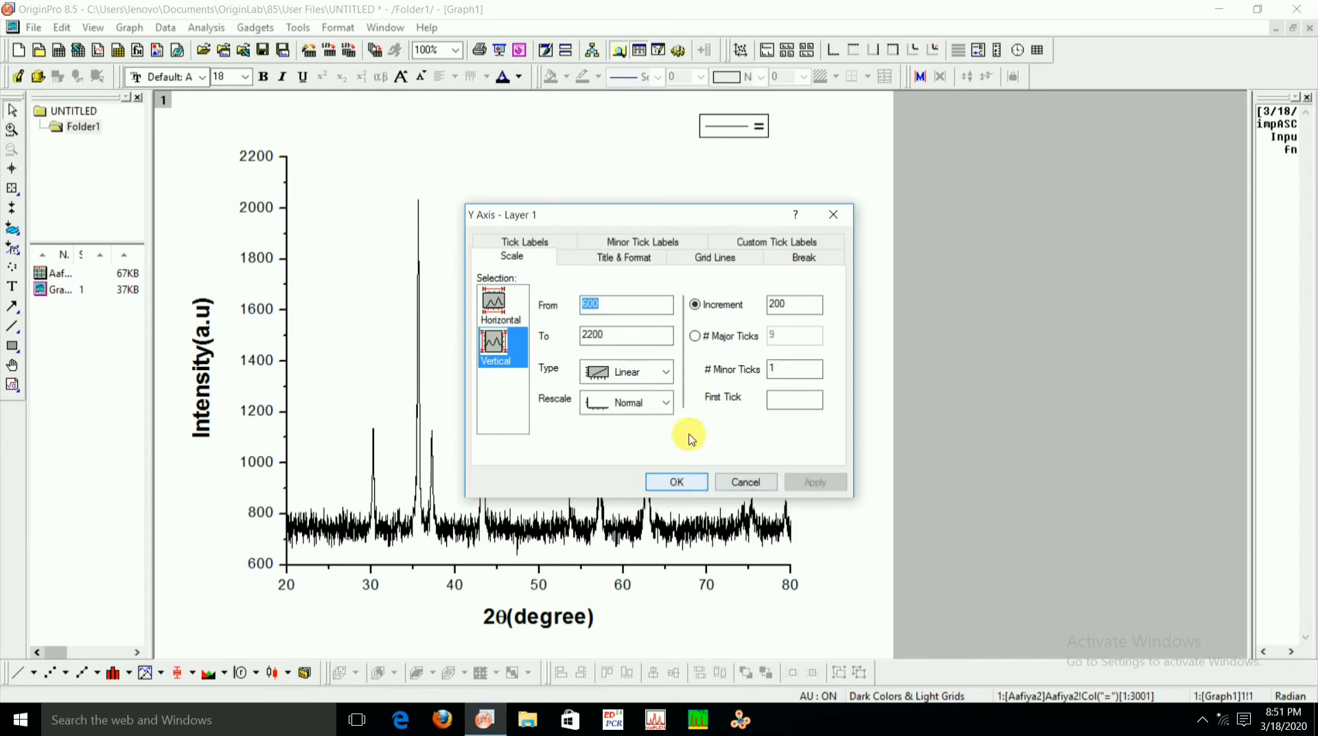
Give the bottom axis inward major and minor ticks and line thickness 3
click(629, 259)
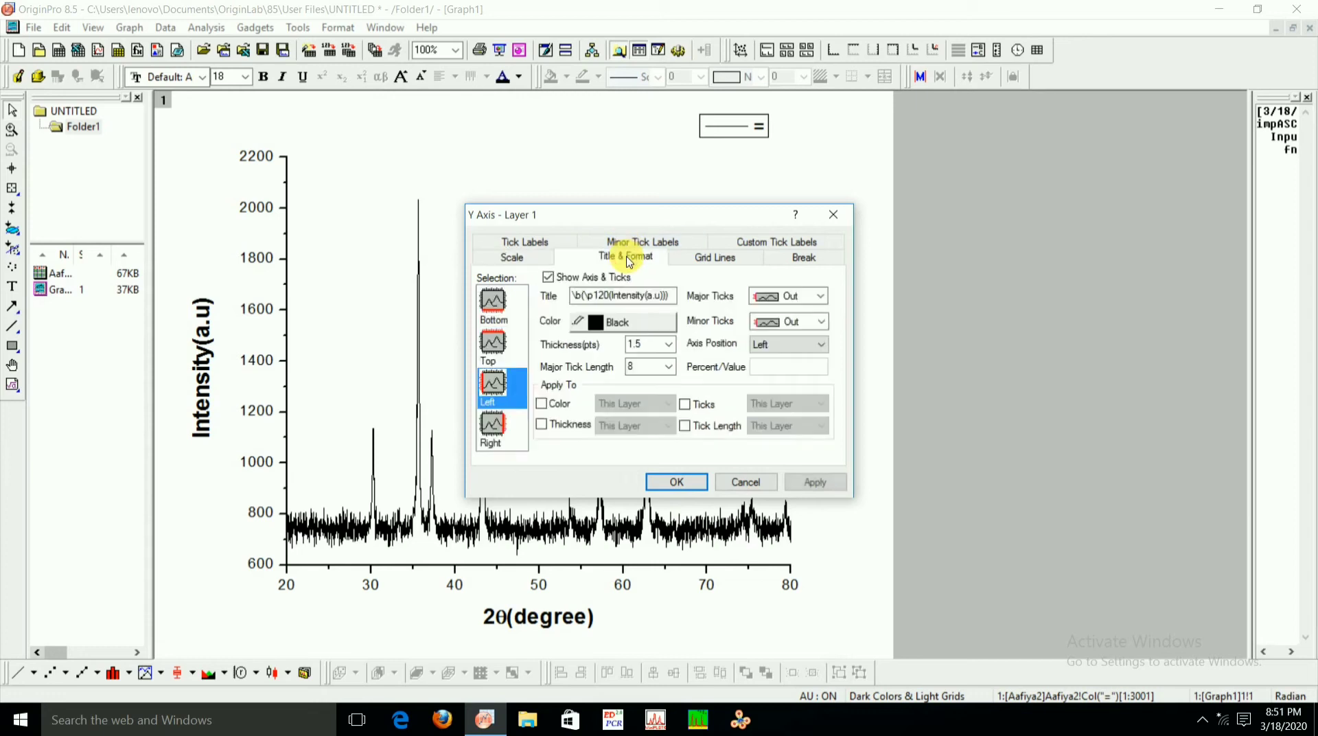
click(508, 310)
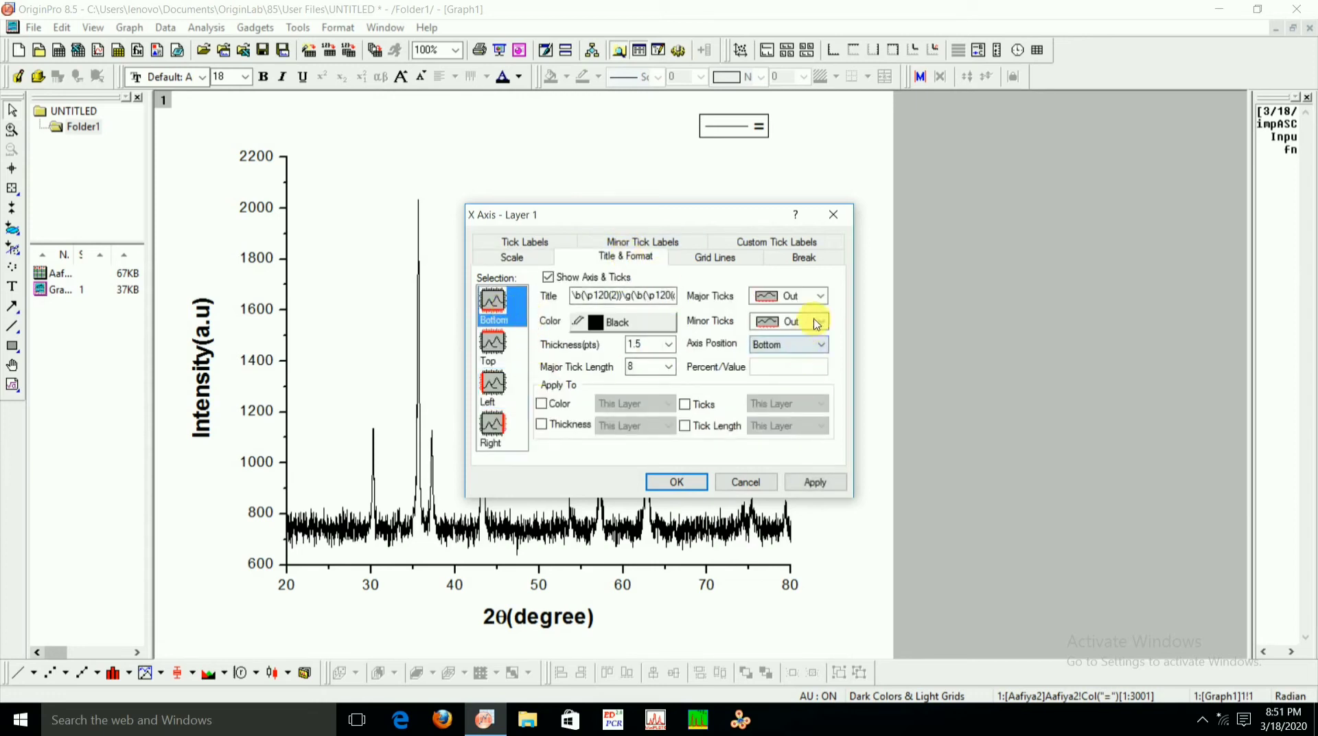
click(821, 296)
click(823, 327)
click(822, 326)
click(821, 351)
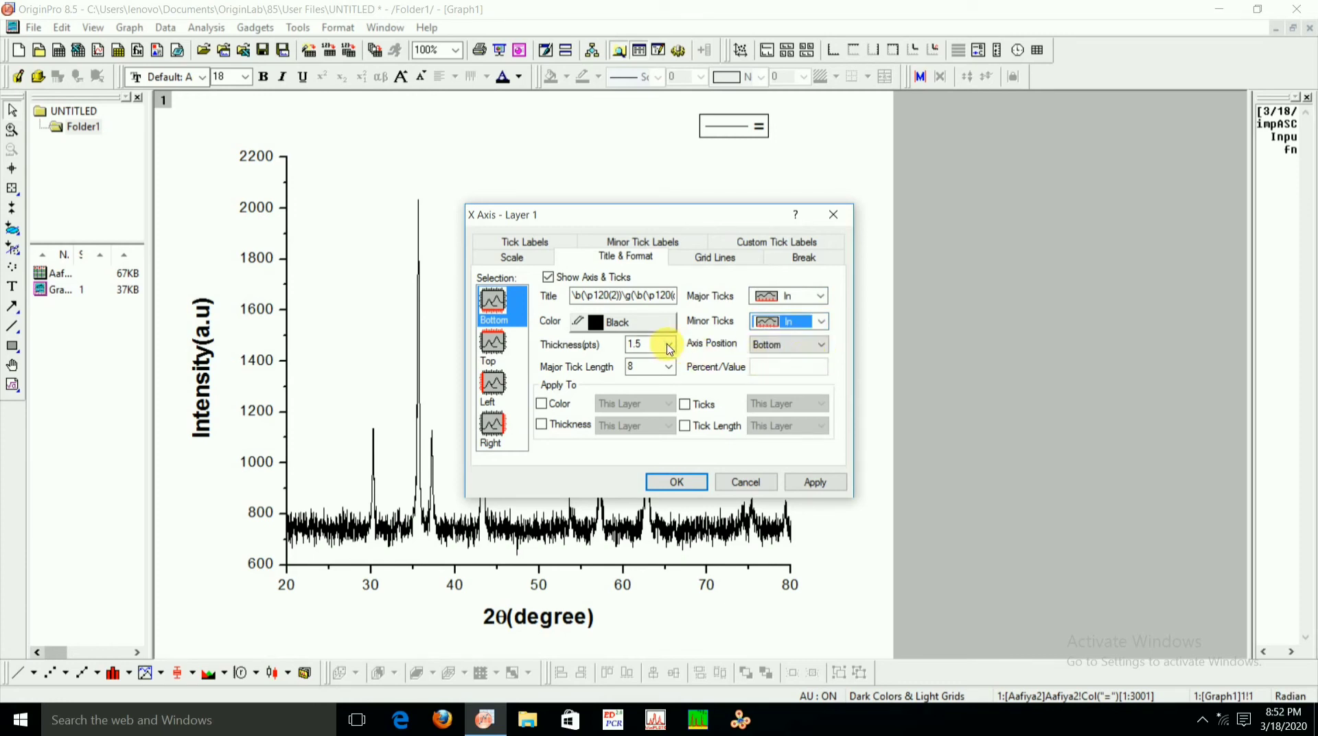
click(668, 344)
click(639, 415)
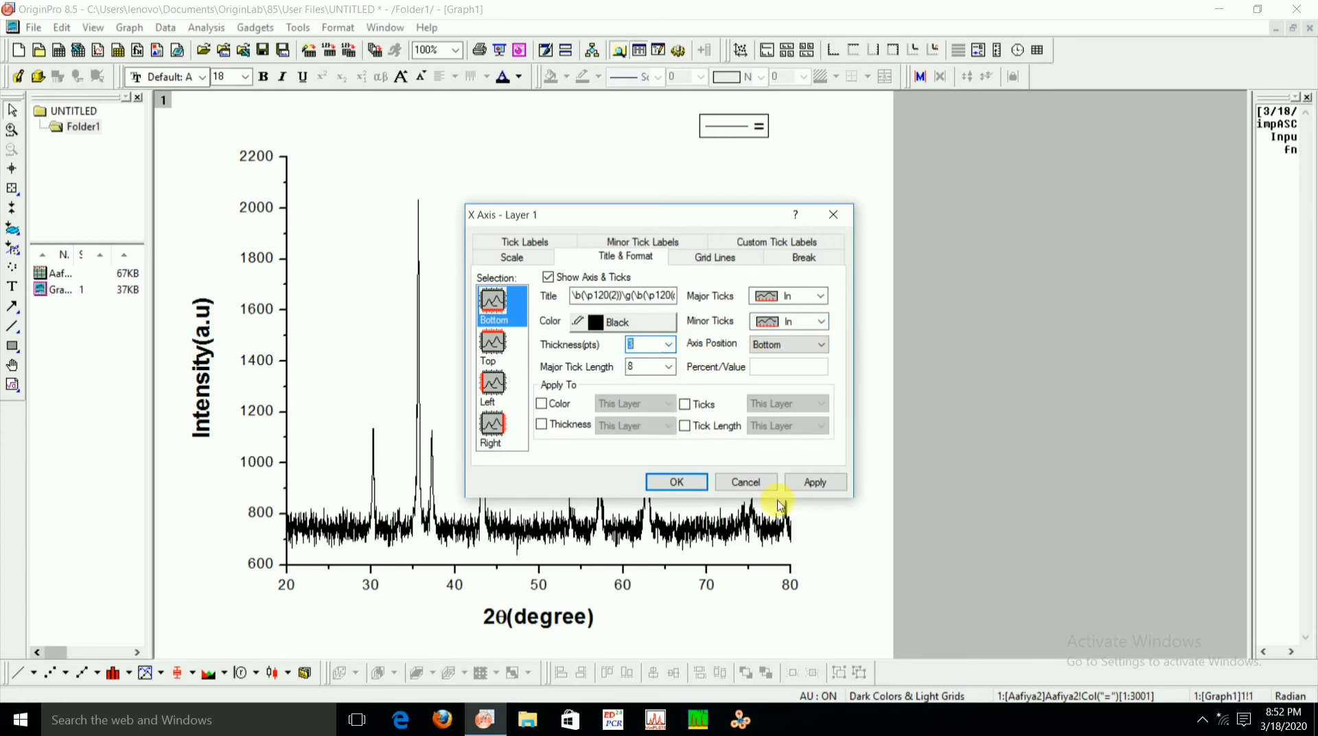
click(803, 482)
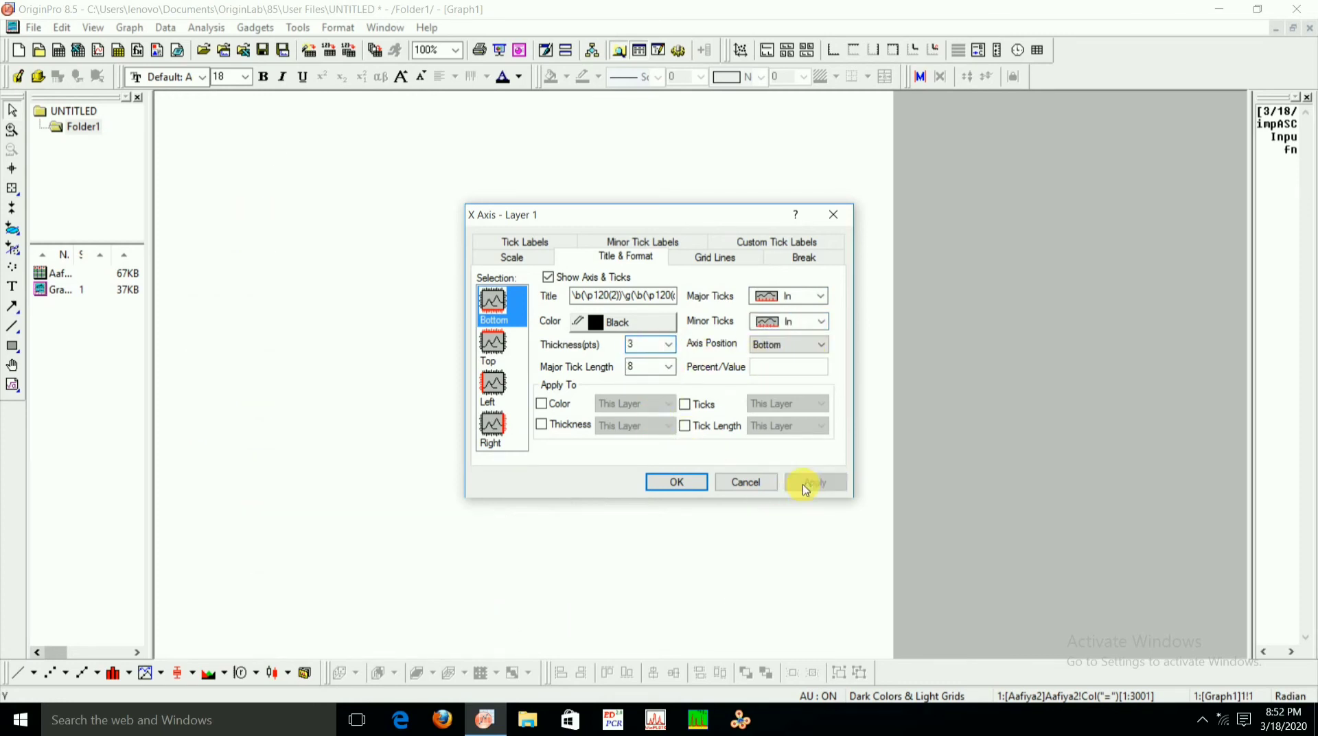
Show the top axis line with no ticks and thickness 3
click(507, 347)
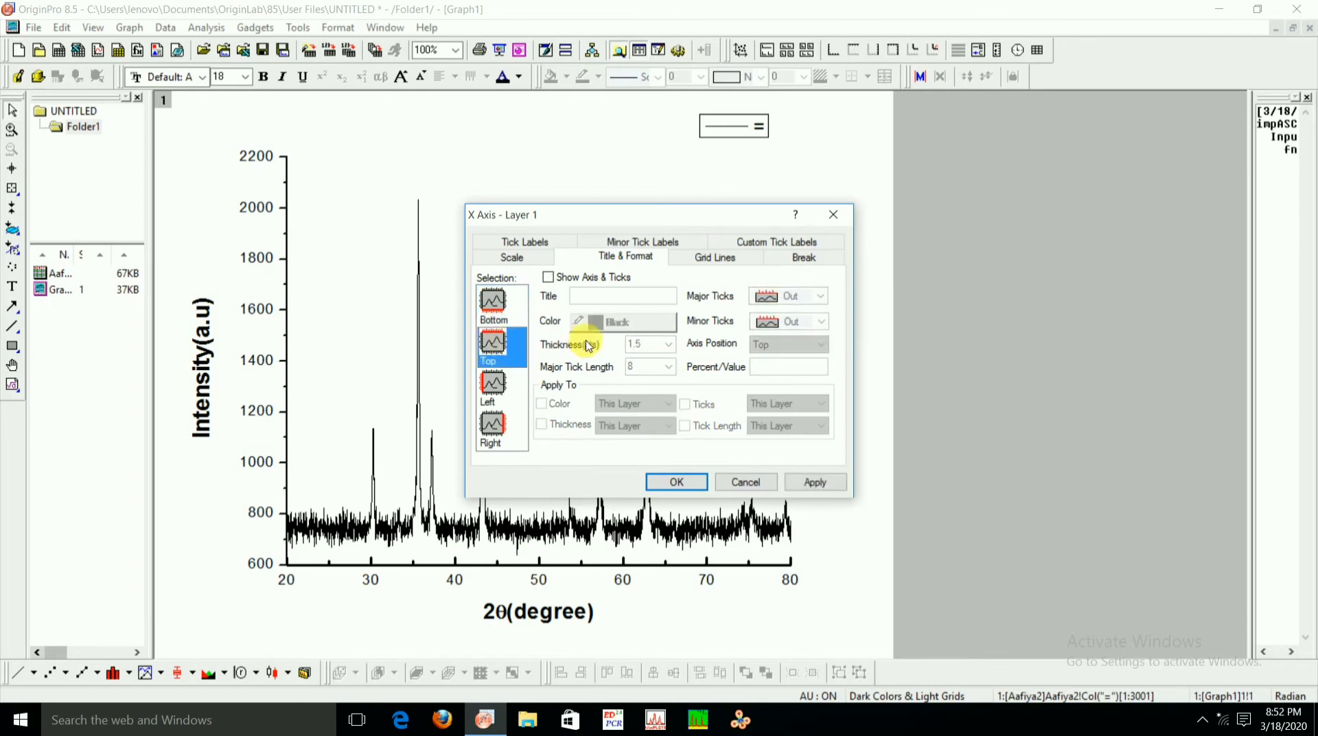
click(549, 278)
click(821, 297)
click(812, 360)
click(821, 322)
click(809, 379)
click(668, 344)
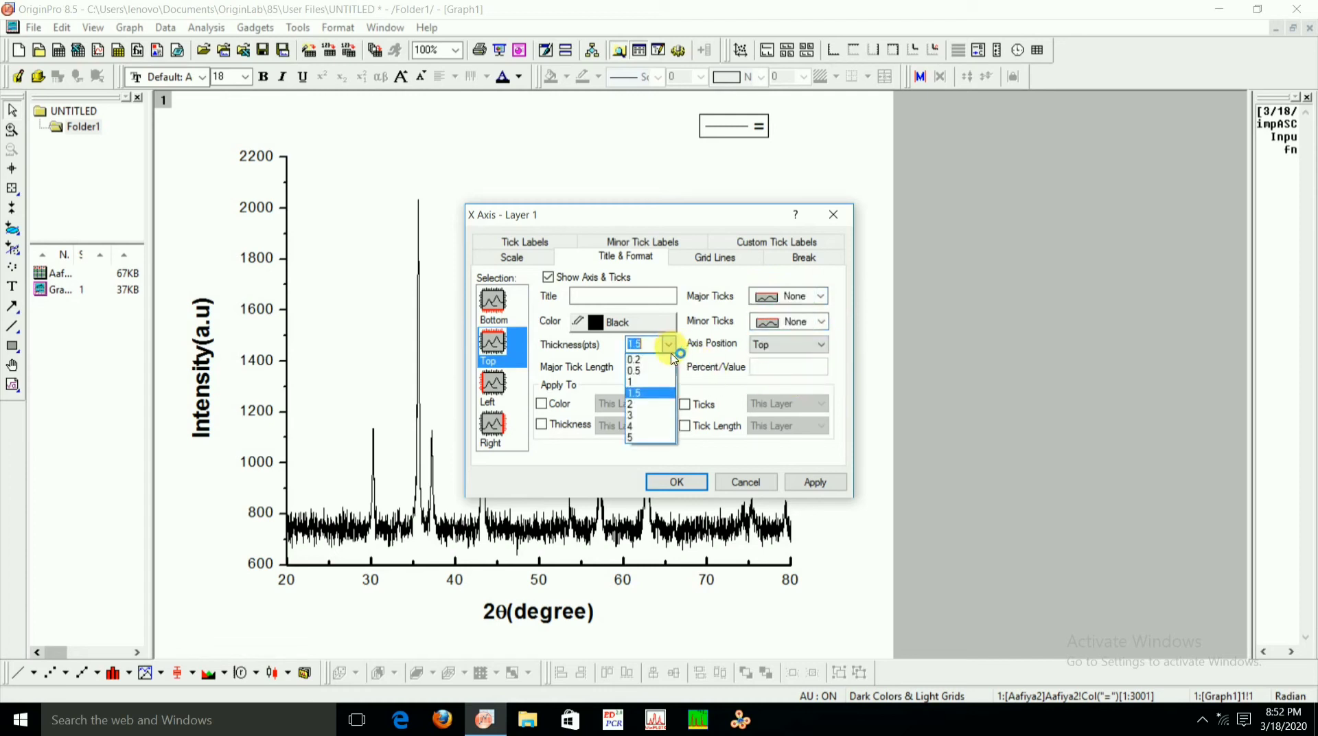
click(658, 416)
click(816, 483)
Give the left axis inward major and minor ticks and line thickness 3
click(493, 384)
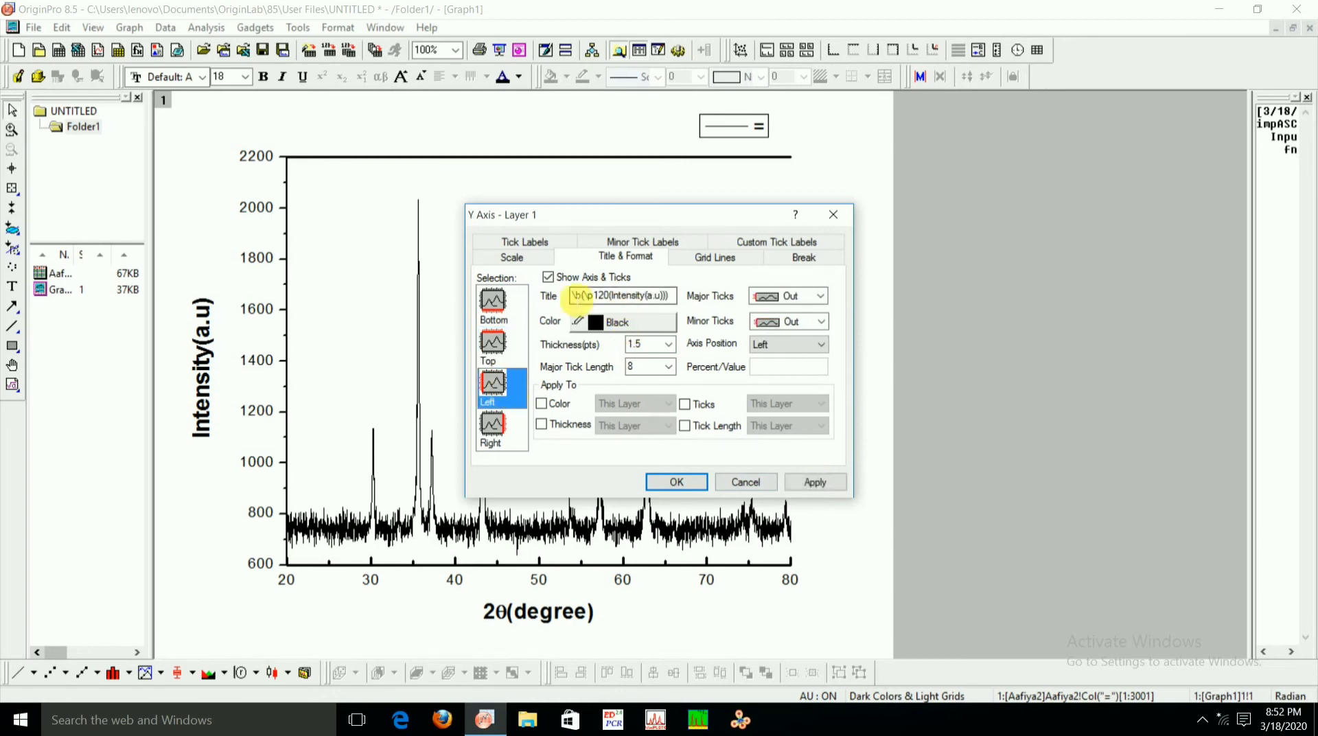
click(821, 296)
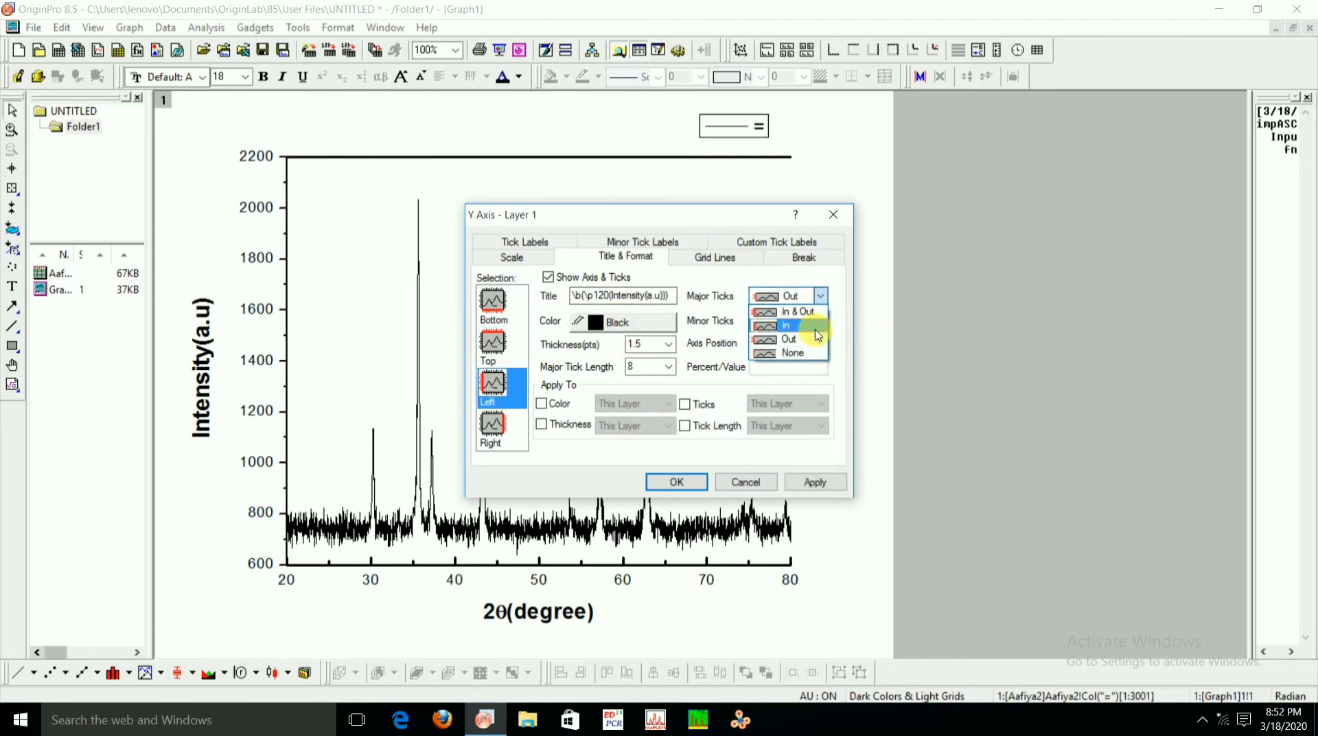
click(821, 325)
click(821, 322)
click(819, 353)
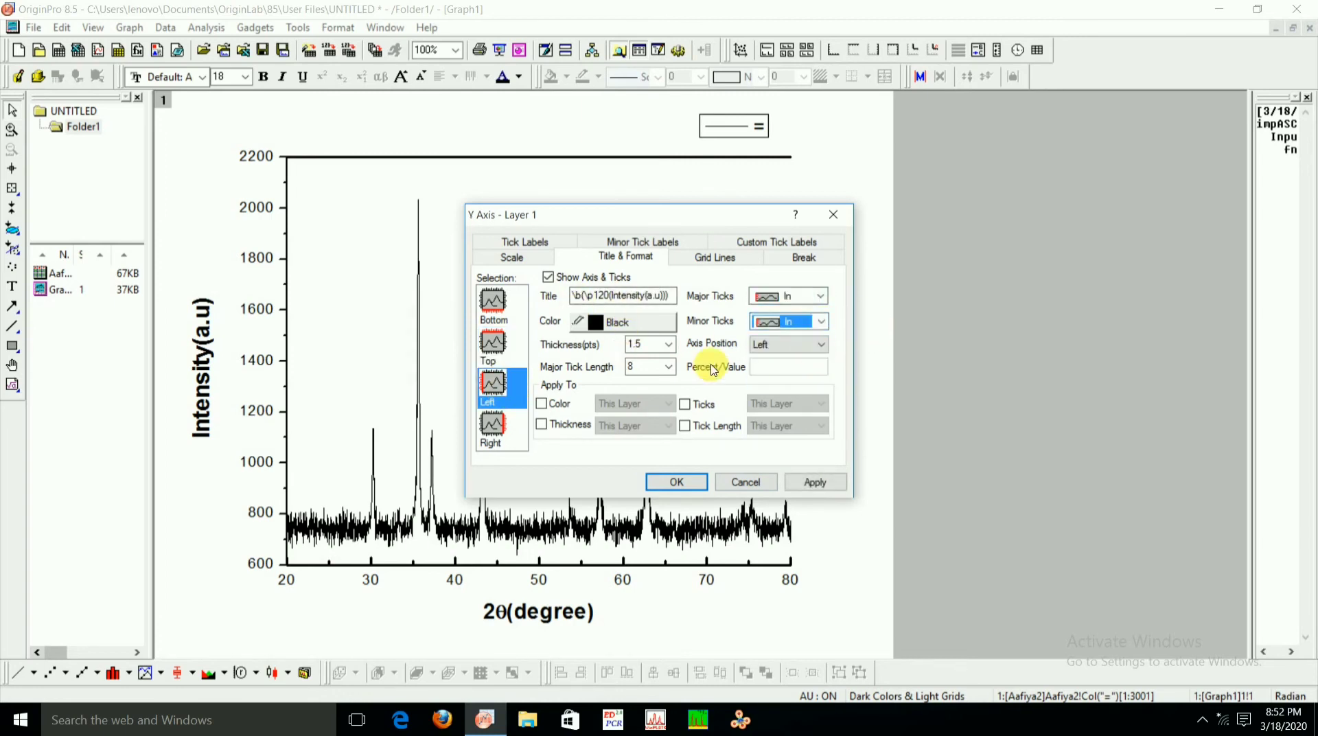
click(670, 345)
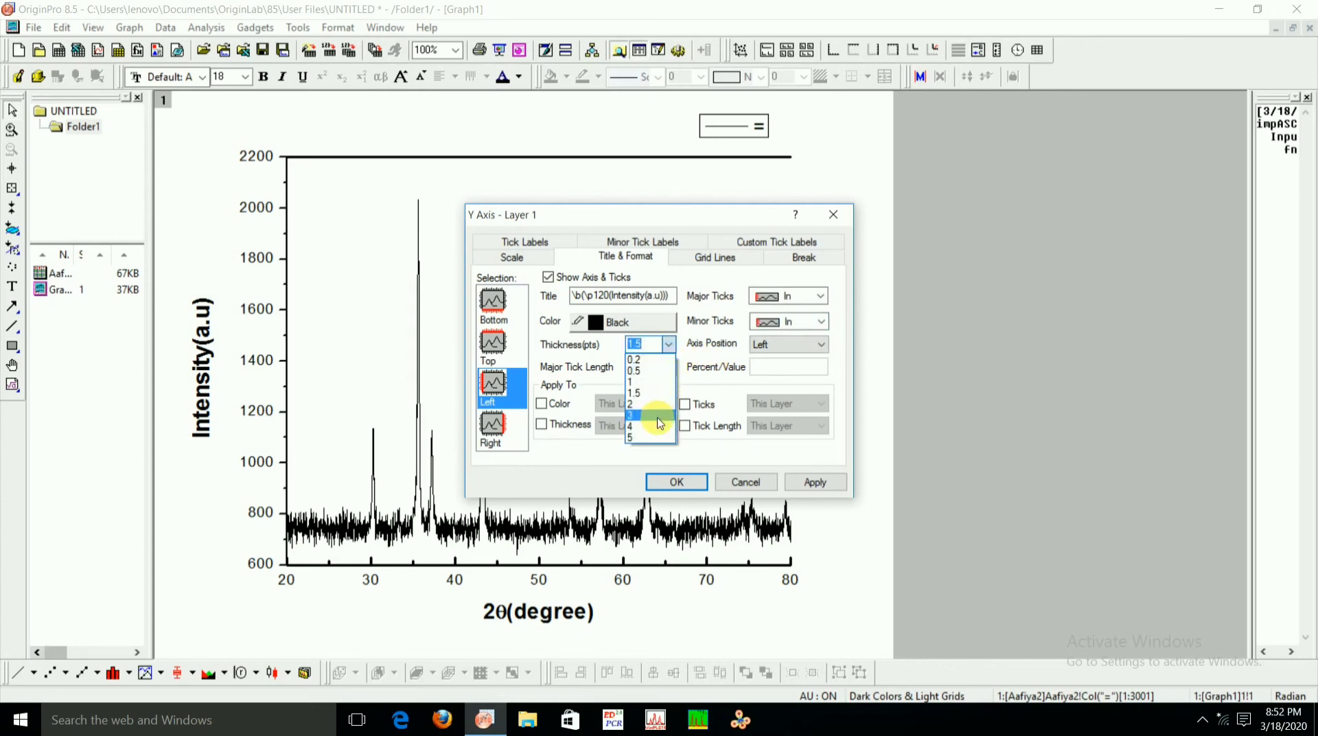
click(661, 423)
click(816, 483)
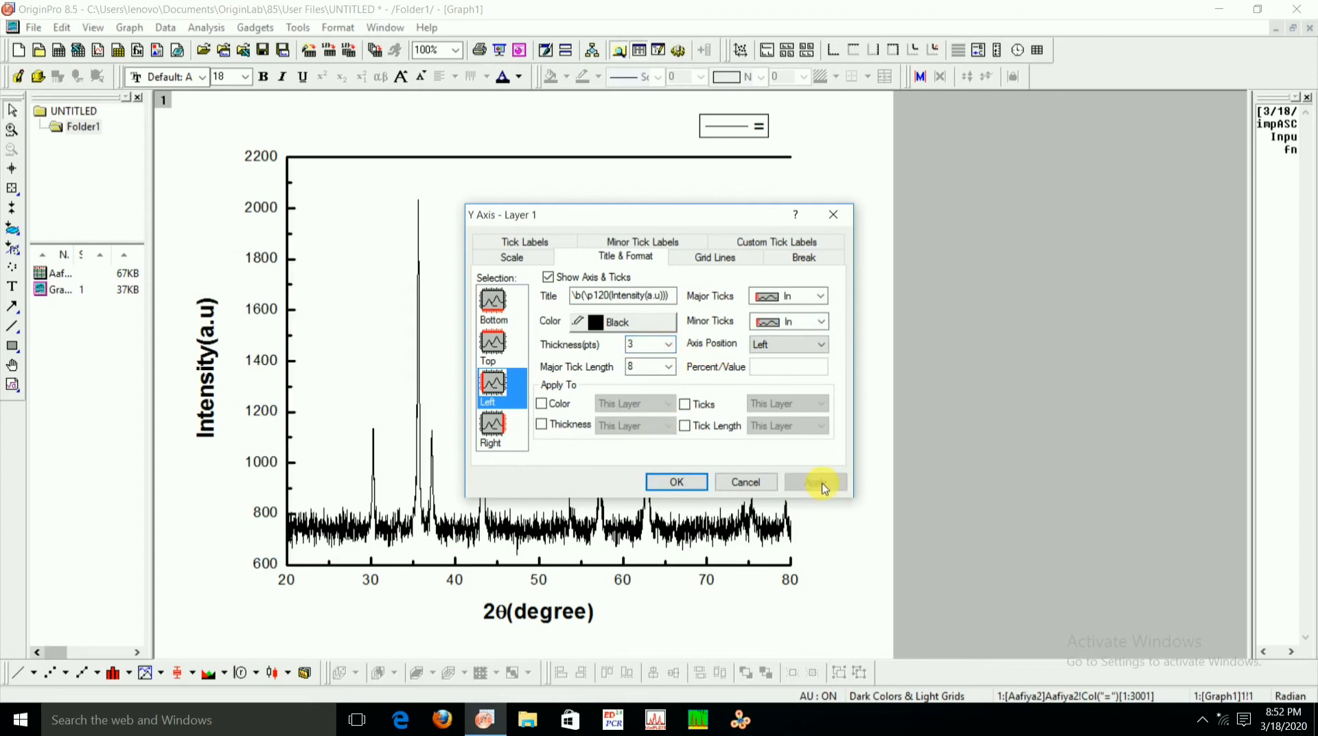
Show the right axis line to close the plot frame
click(493, 423)
click(548, 277)
click(811, 483)
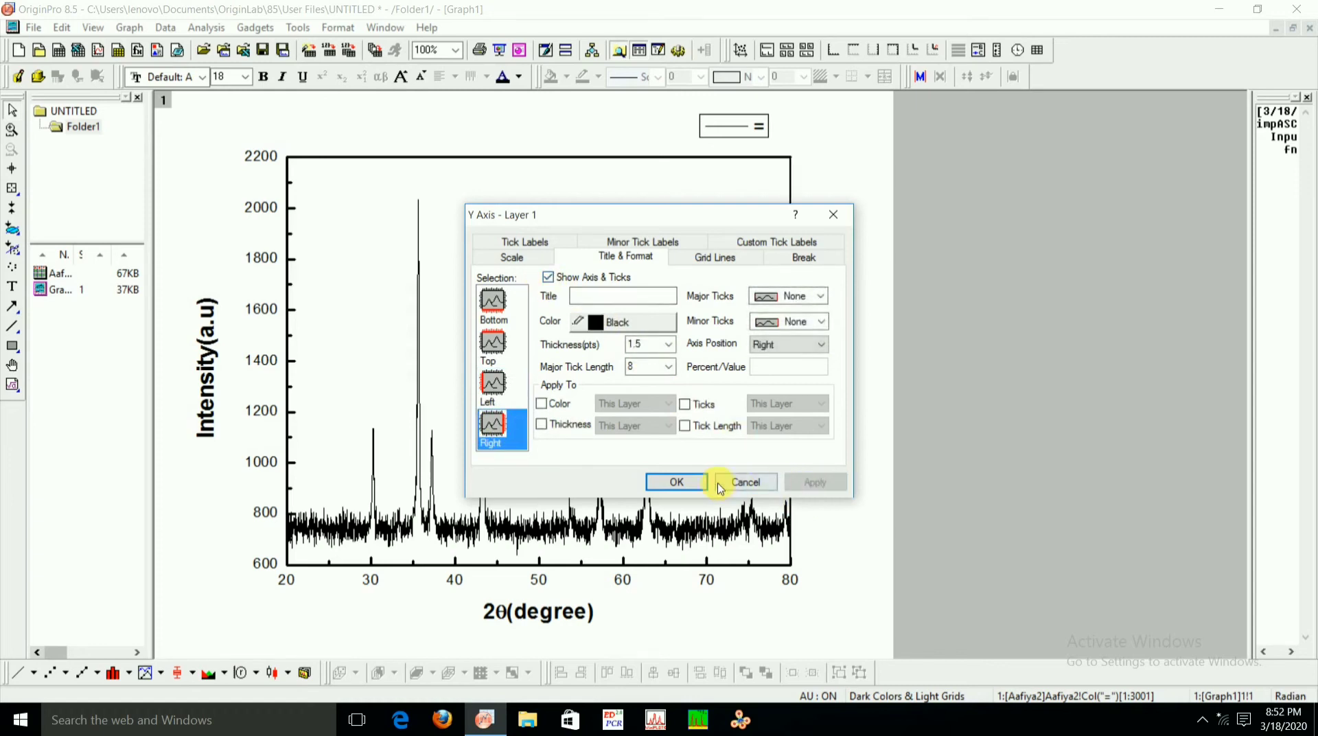
click(676, 481)
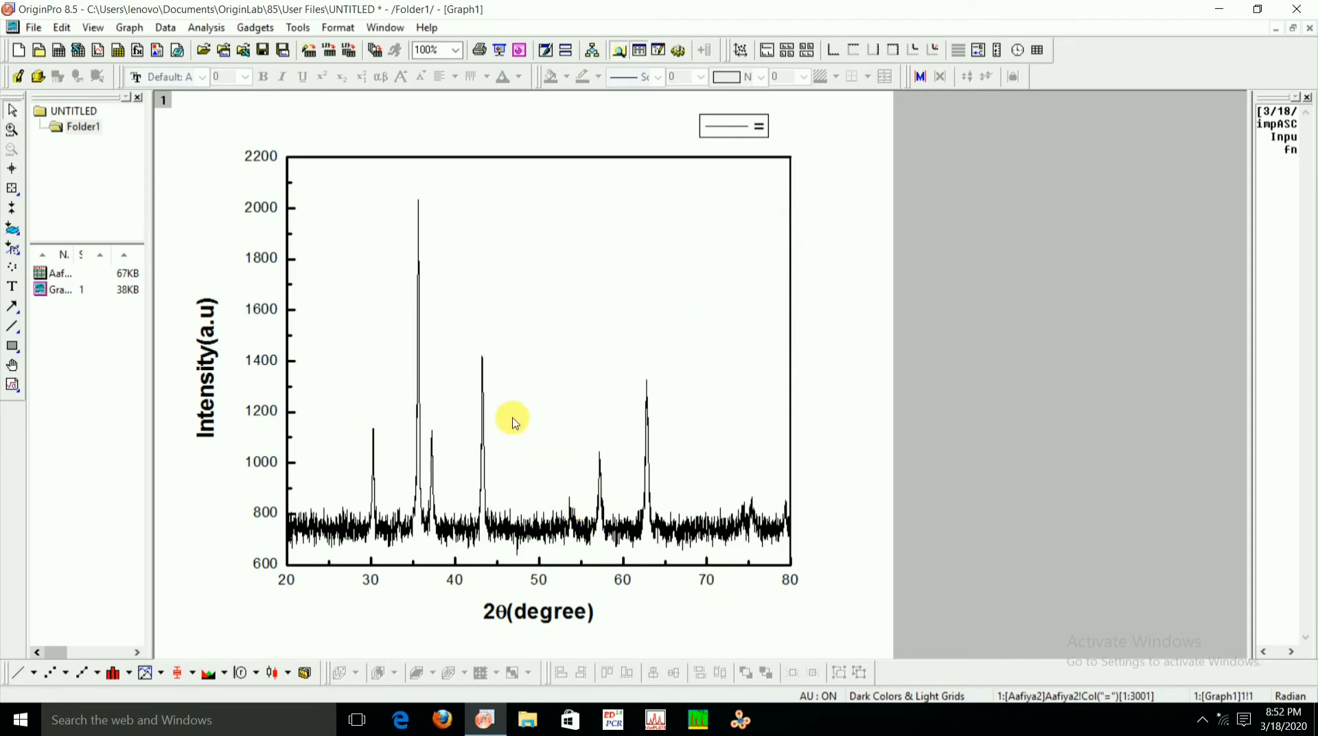
Add a '(311)' text label beside the peak near 30°
right_click(342, 229)
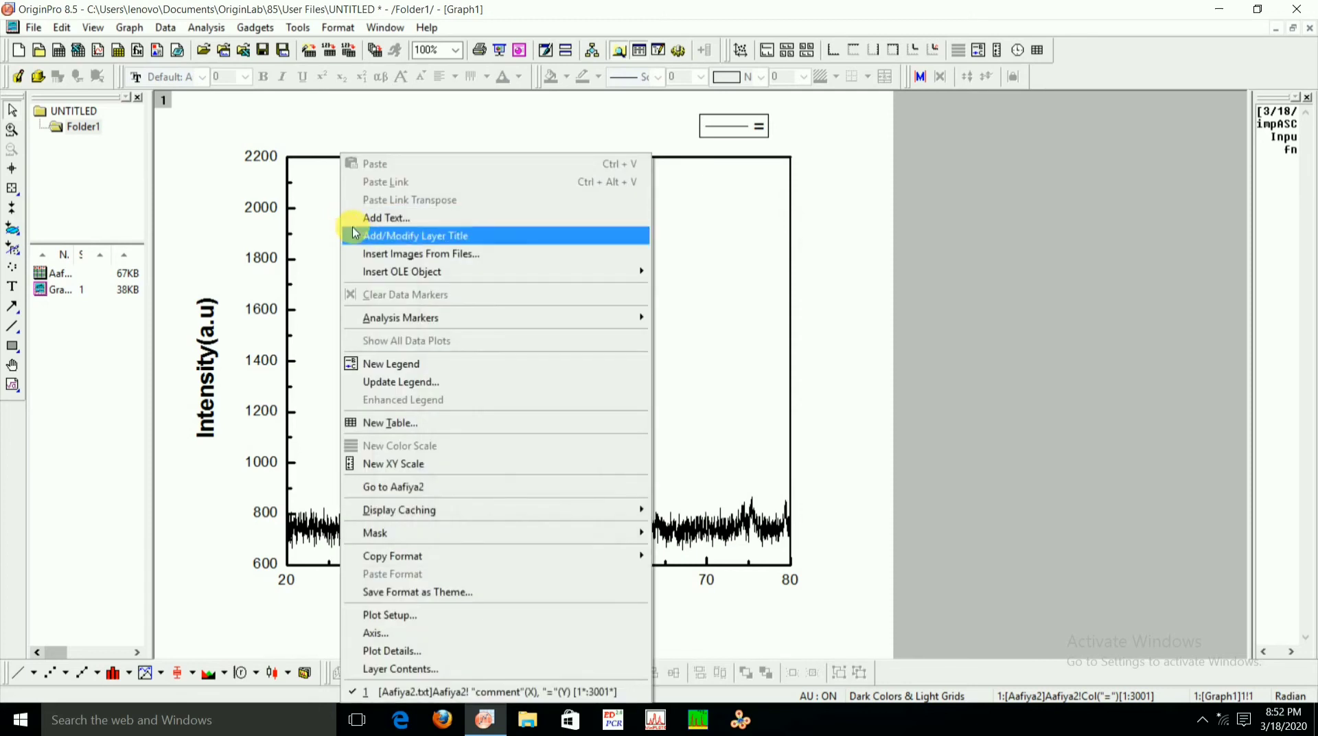
click(402, 219)
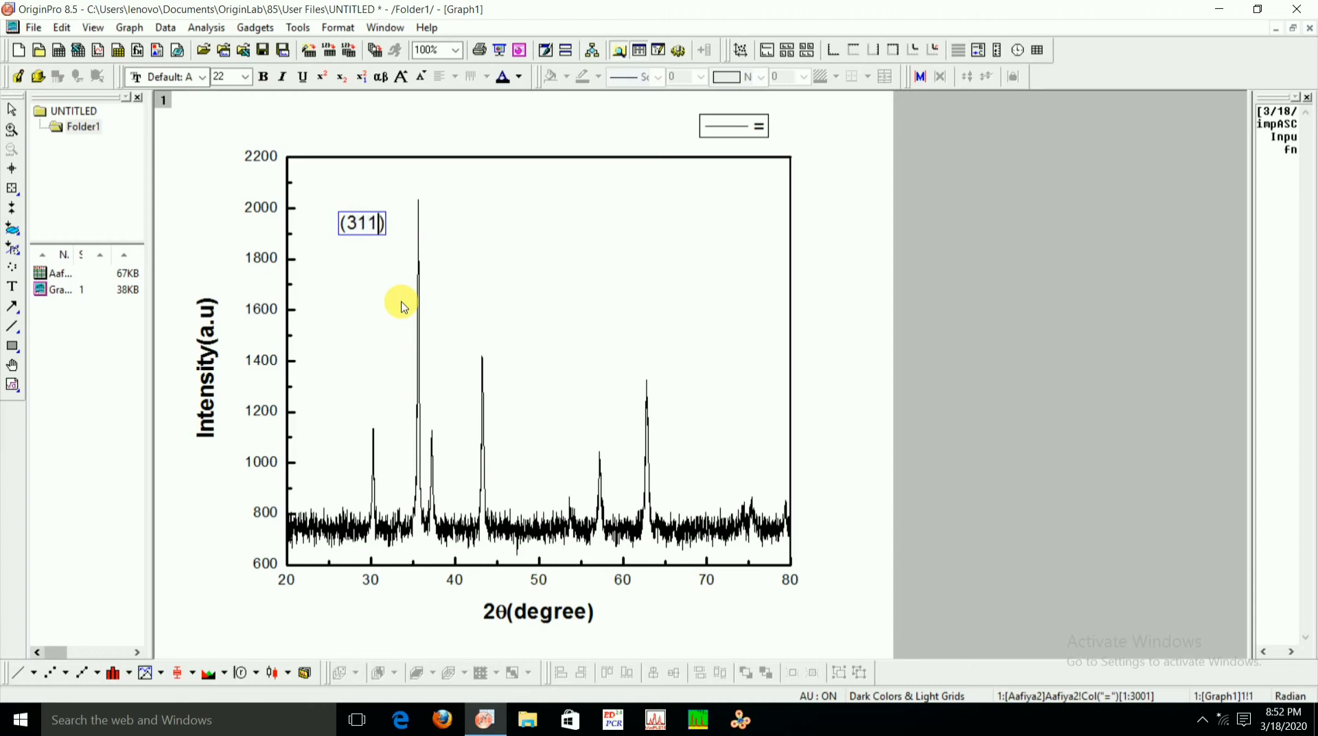
click(377, 261)
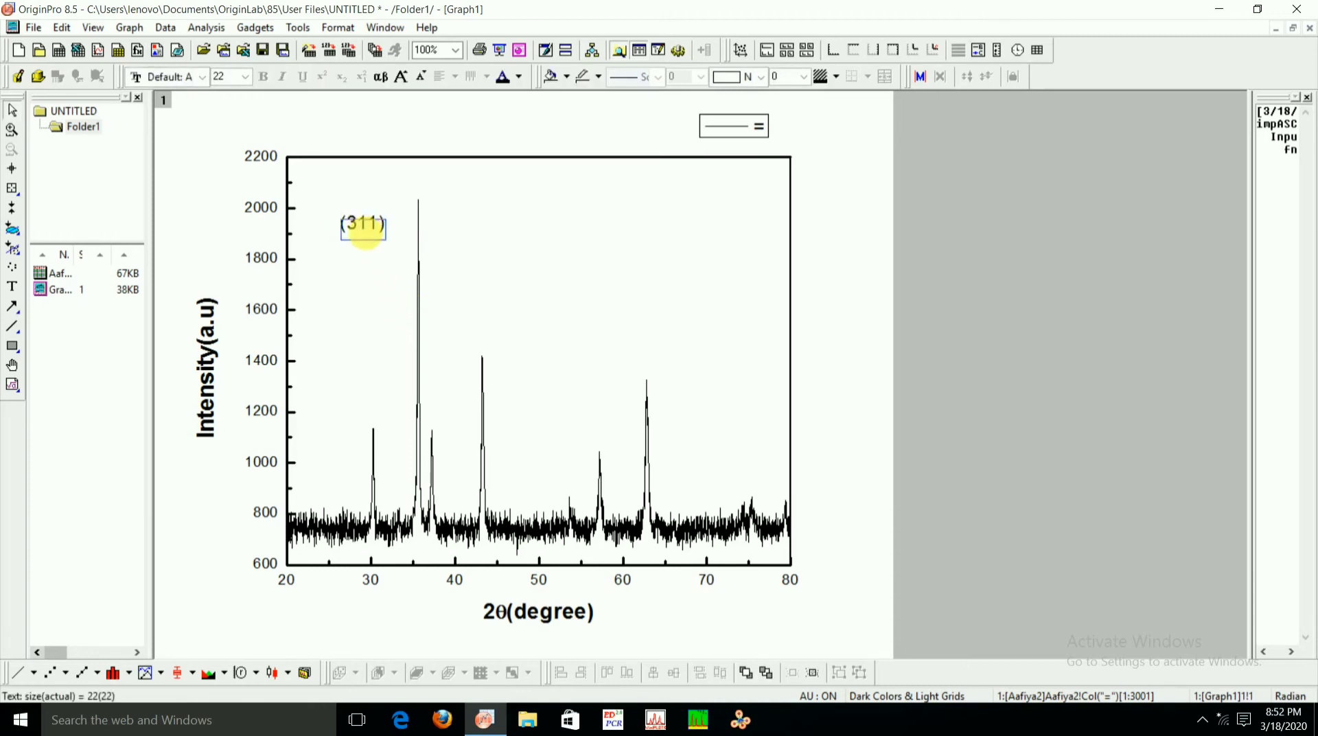
drag(405, 459, 379, 408)
click(627, 368)
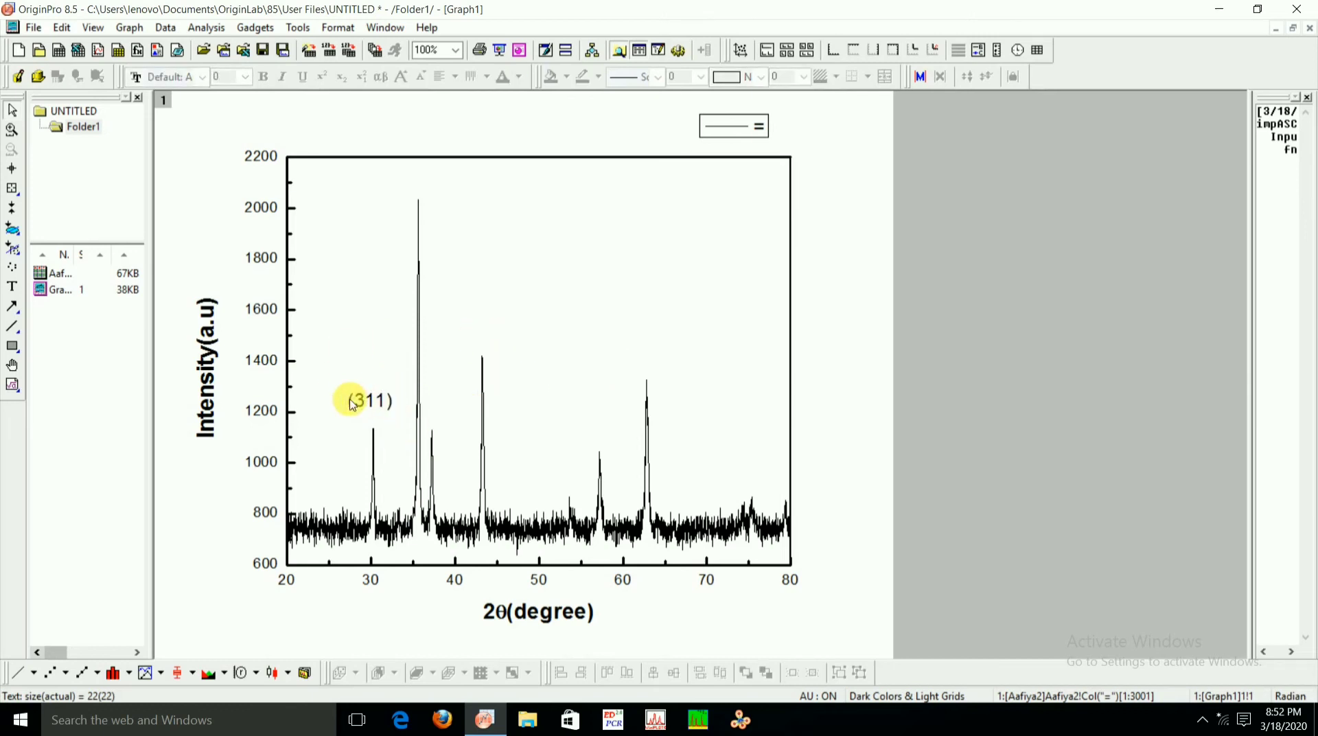
Rotate the (311) label 90° and position it just above the 30° peak
right_click(367, 403)
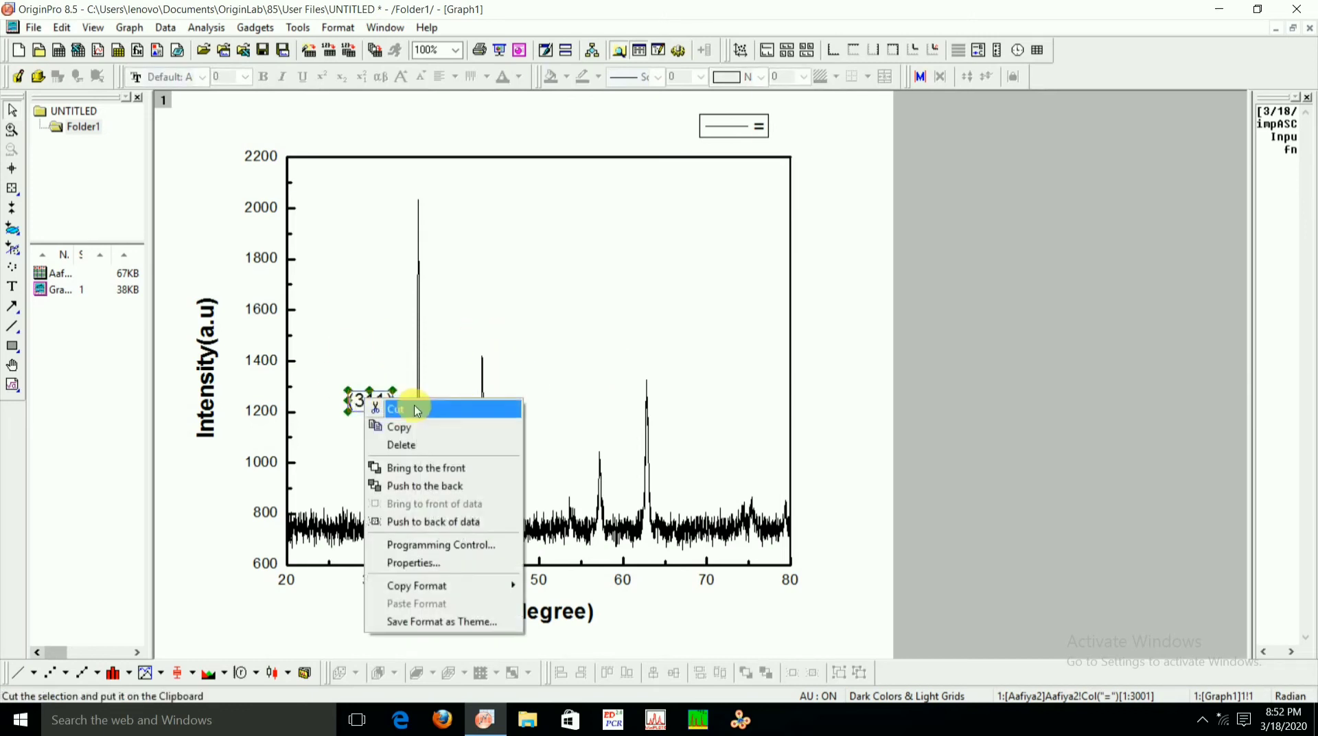
click(432, 563)
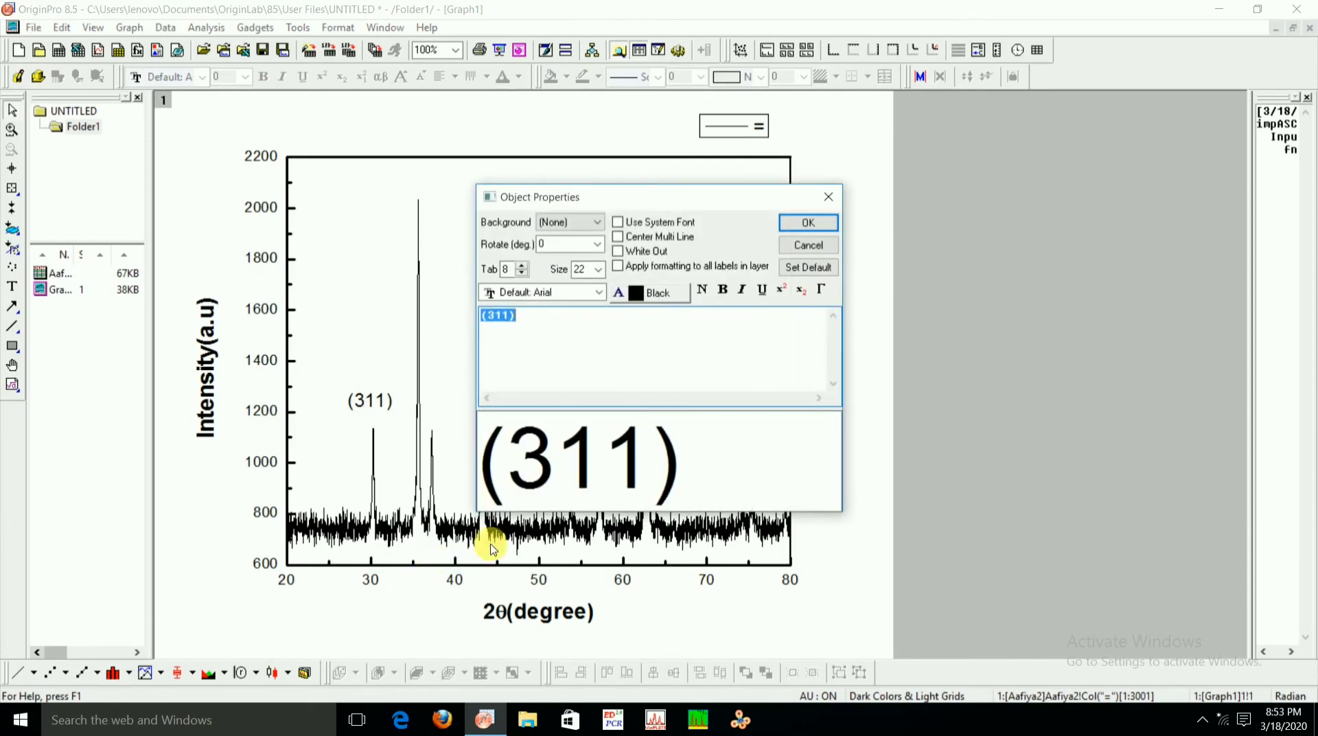
click(597, 244)
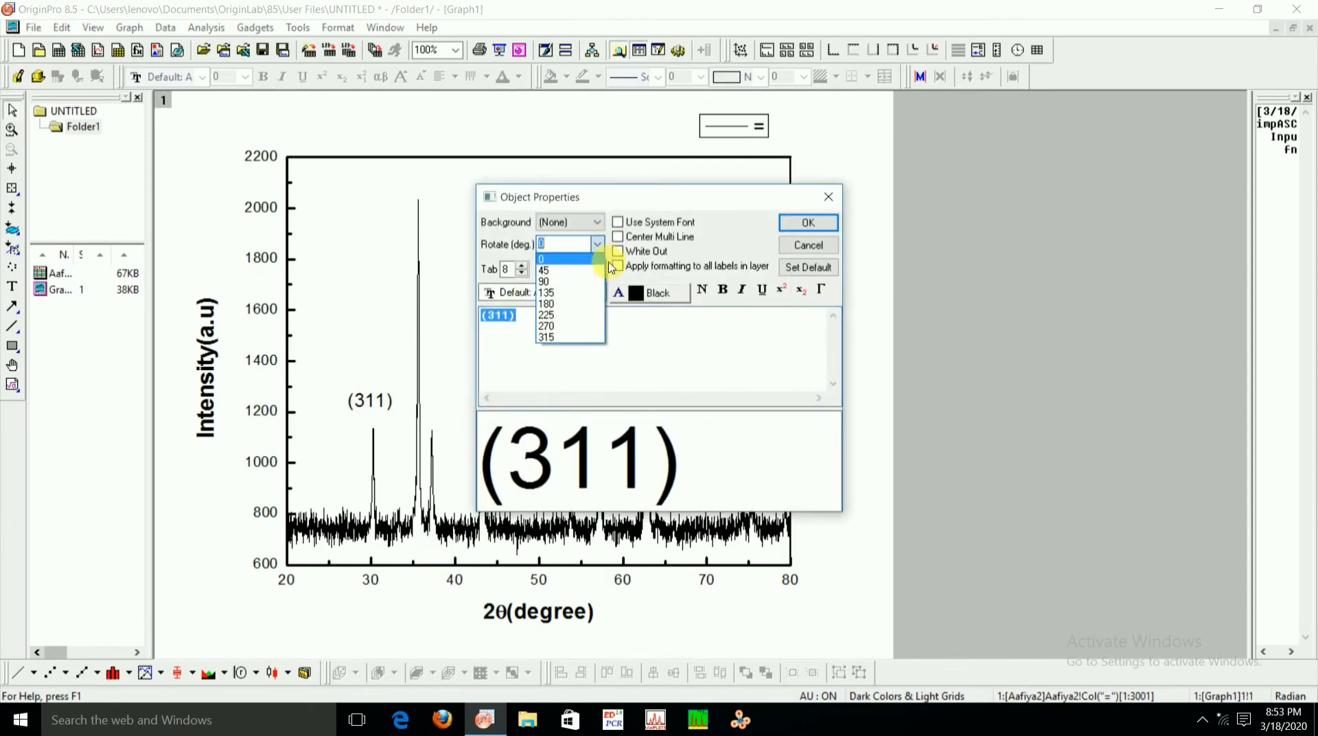
click(588, 276)
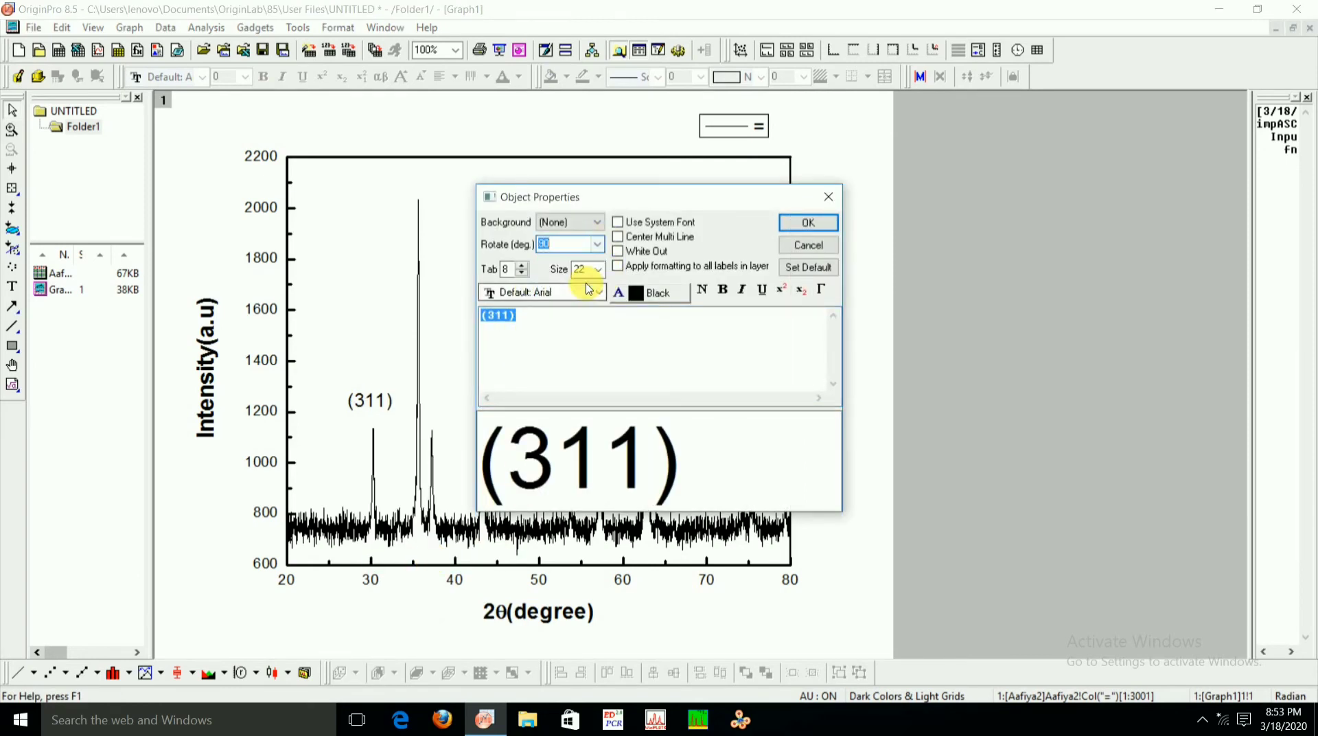
click(800, 225)
click(356, 390)
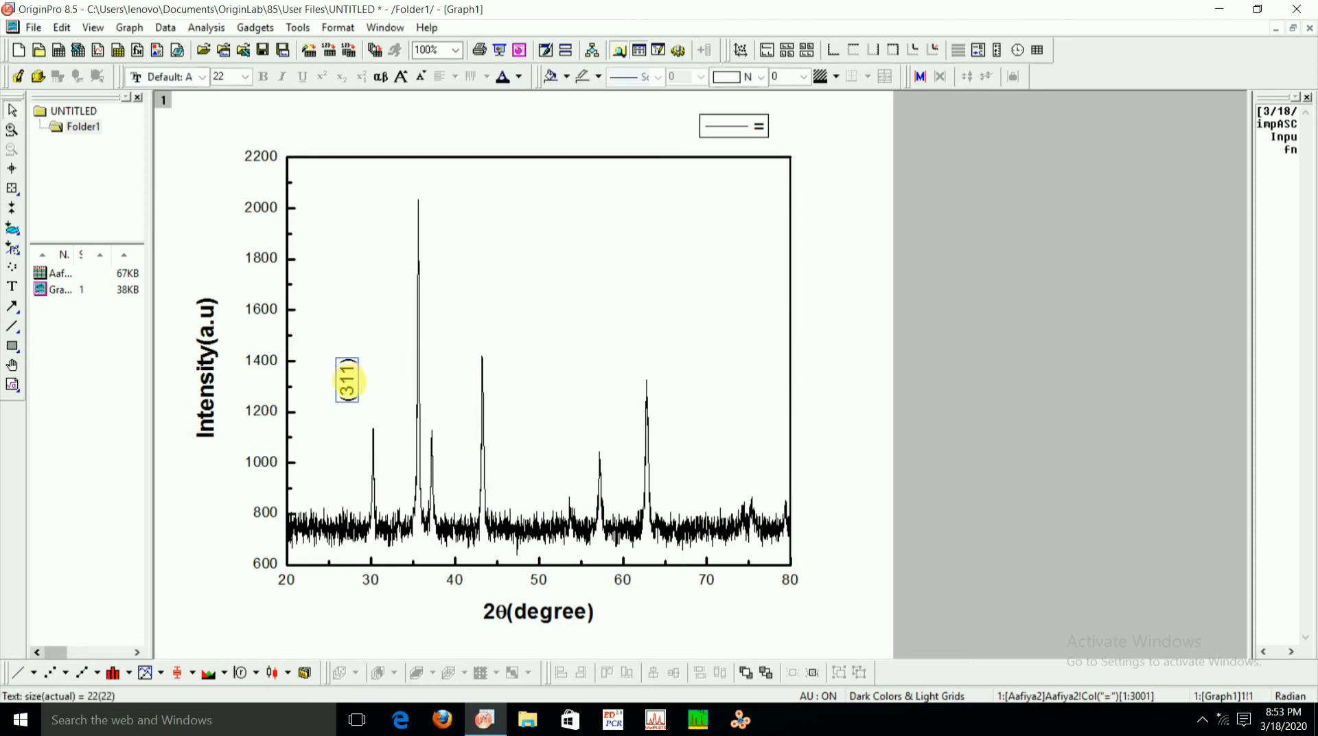
drag(359, 393, 384, 411)
click(449, 254)
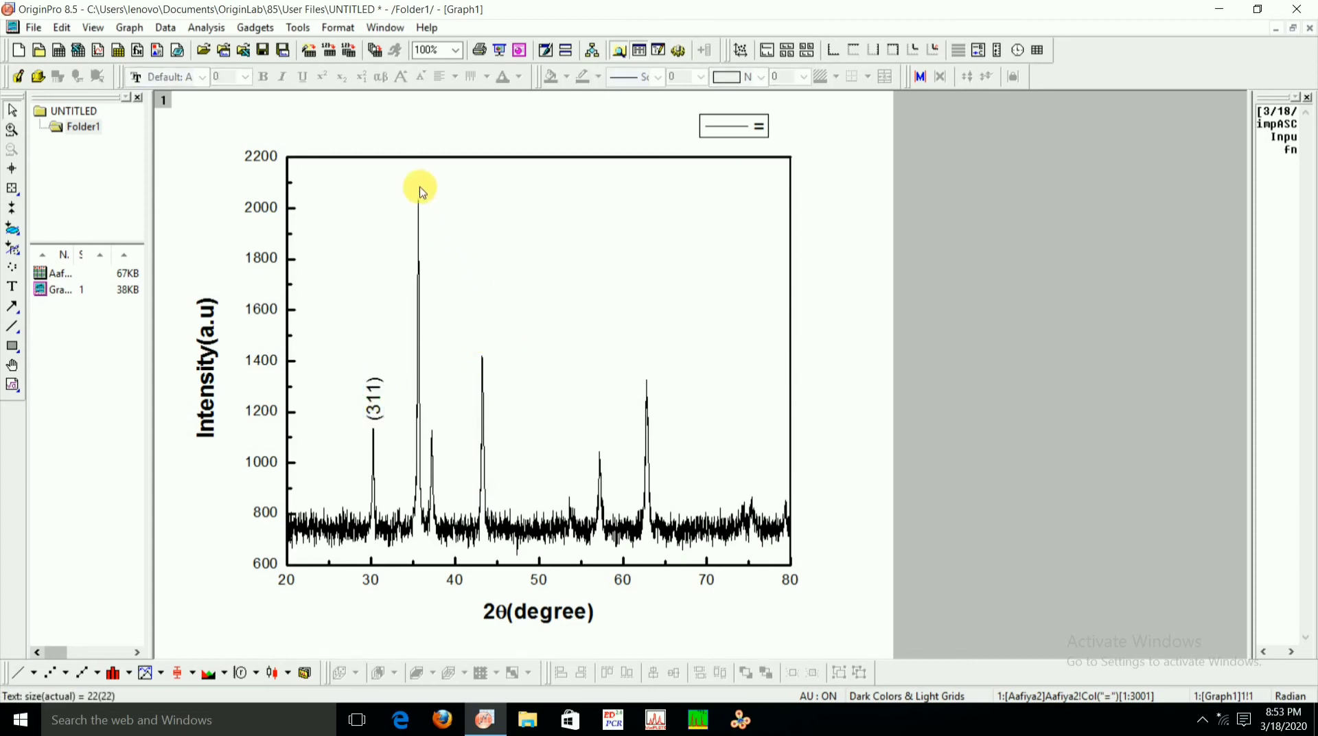
Add a '(411)' label rotated 90° just above the tallest peak near 36°
right_click(413, 187)
click(466, 219)
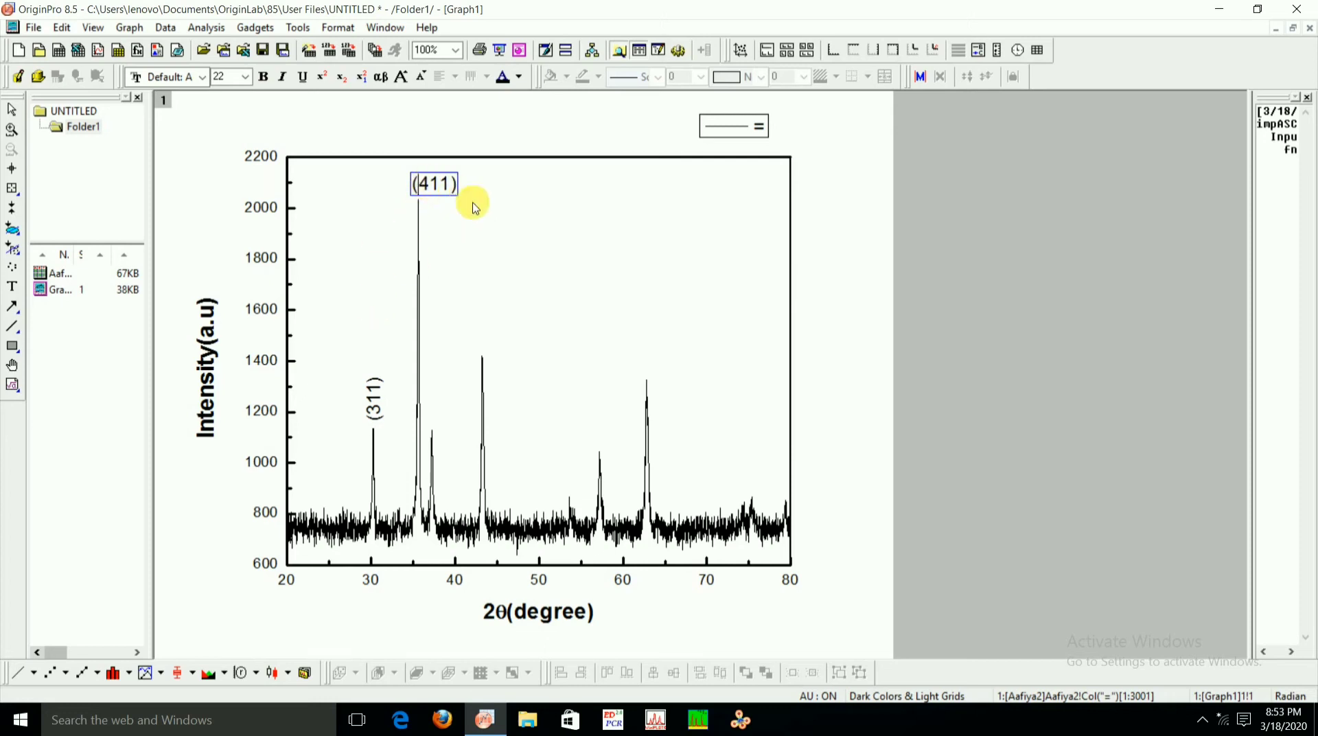
right_click(438, 185)
click(525, 351)
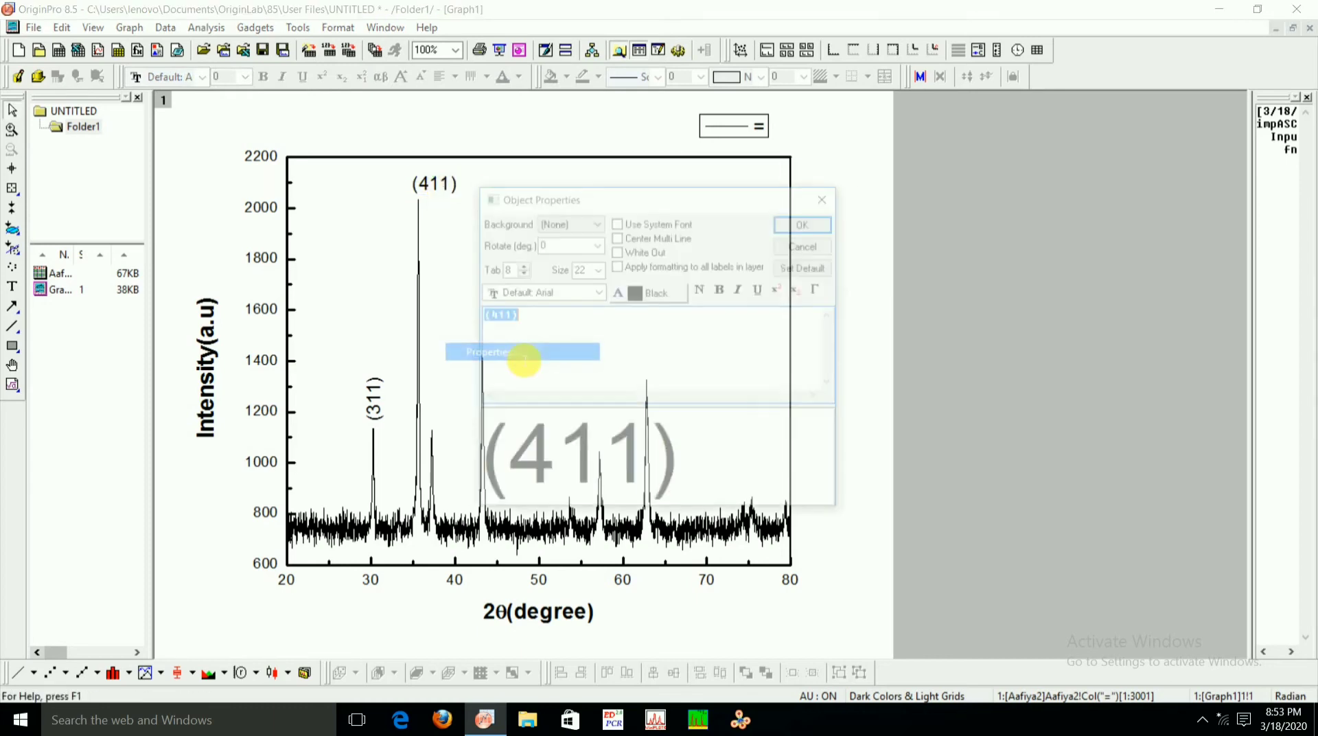
click(598, 245)
click(592, 285)
click(801, 224)
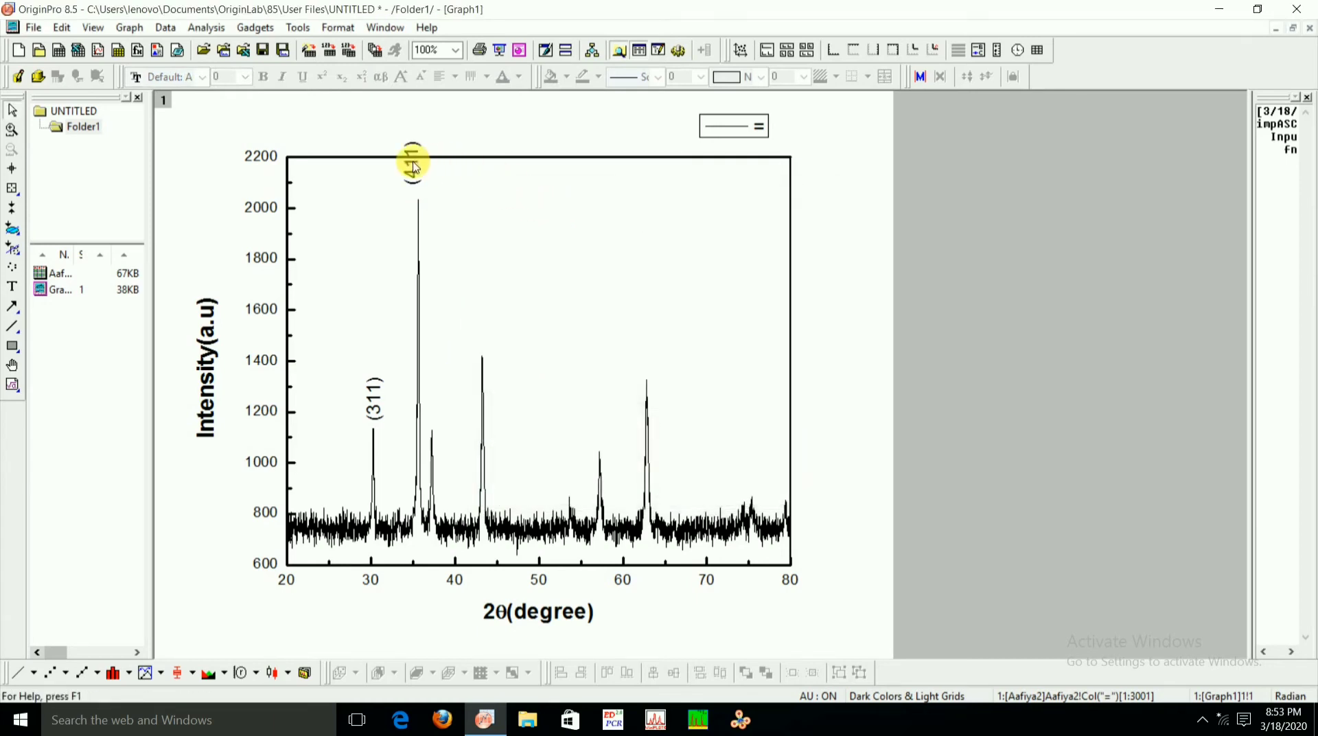
drag(412, 157, 428, 186)
click(474, 206)
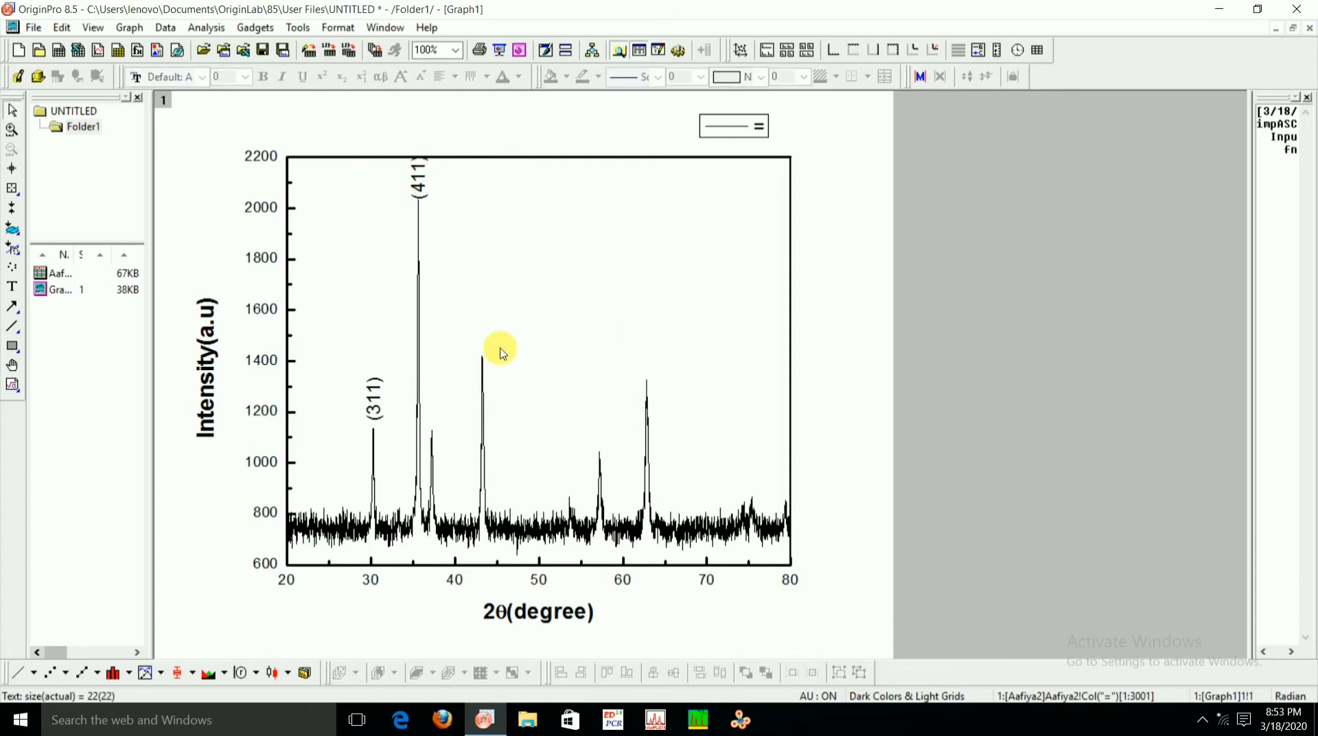
Open the graph's context menus and Plot Details, then close them unchanged
right_click(431, 417)
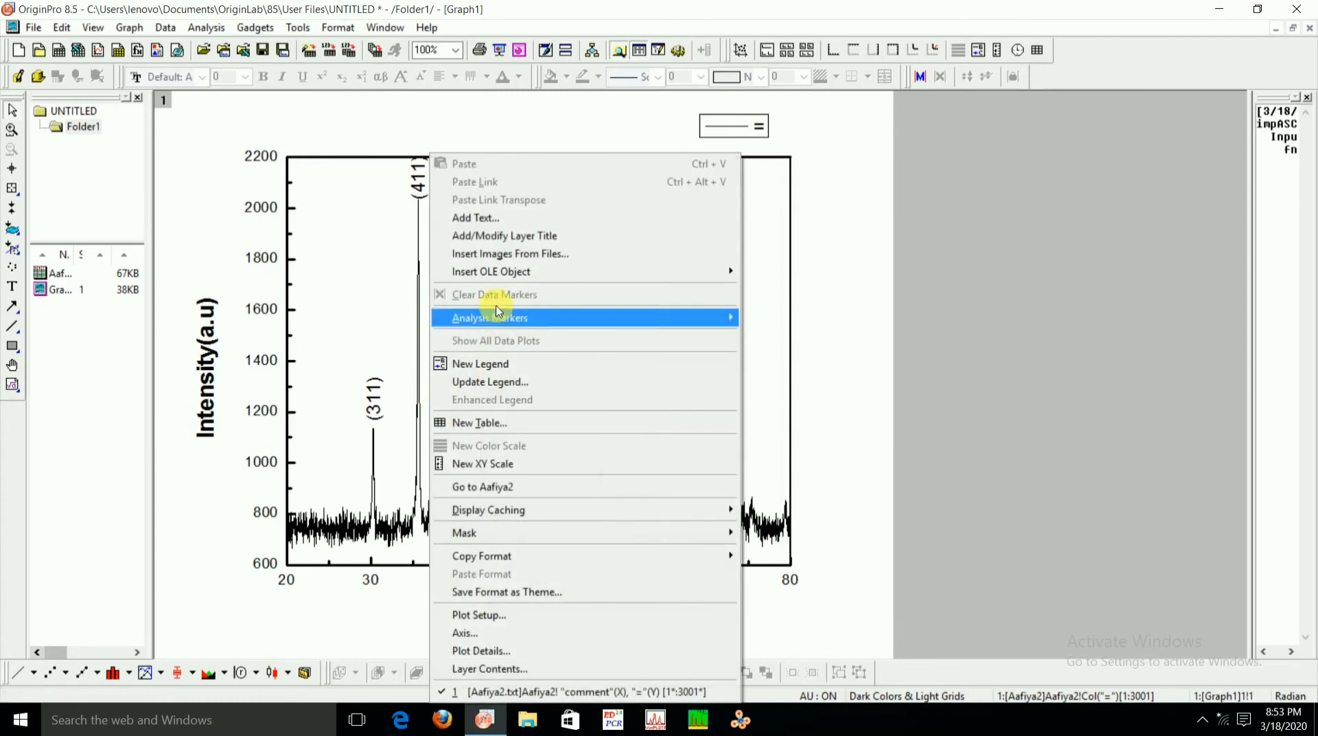
click(755, 259)
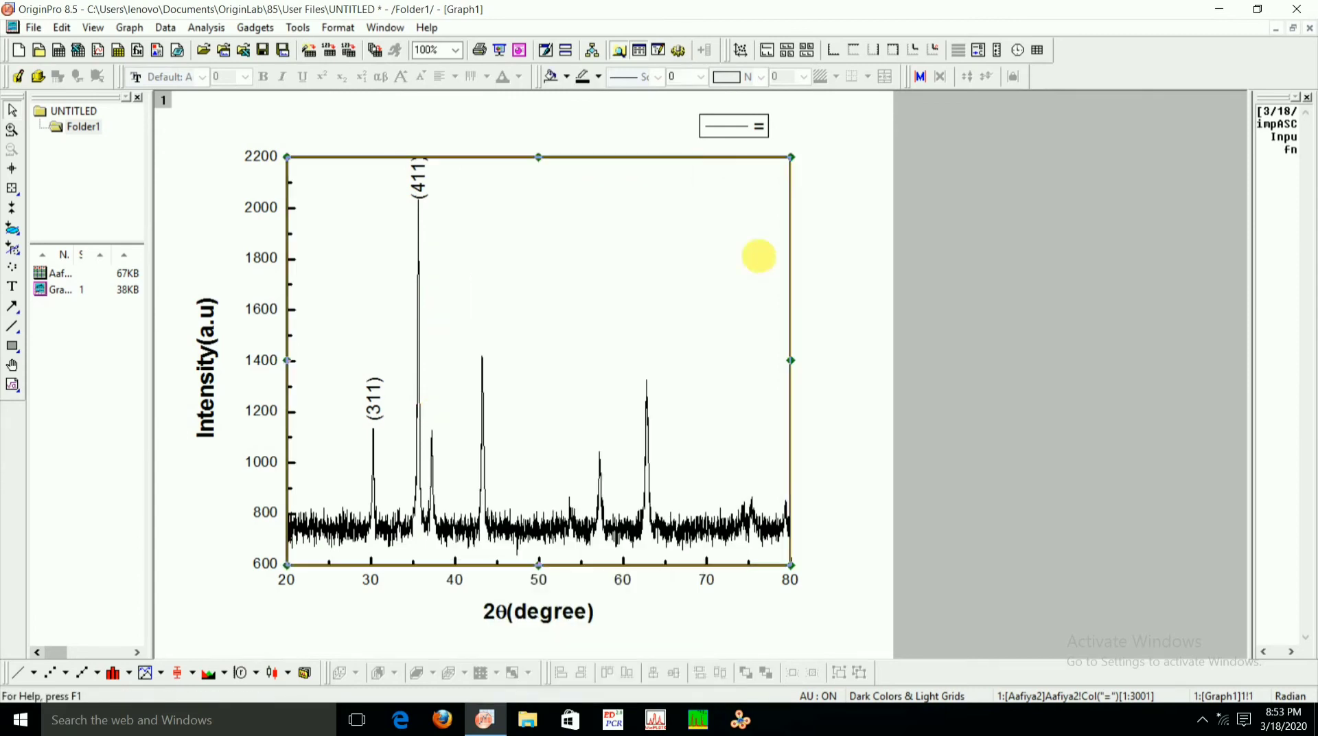
right_click(427, 197)
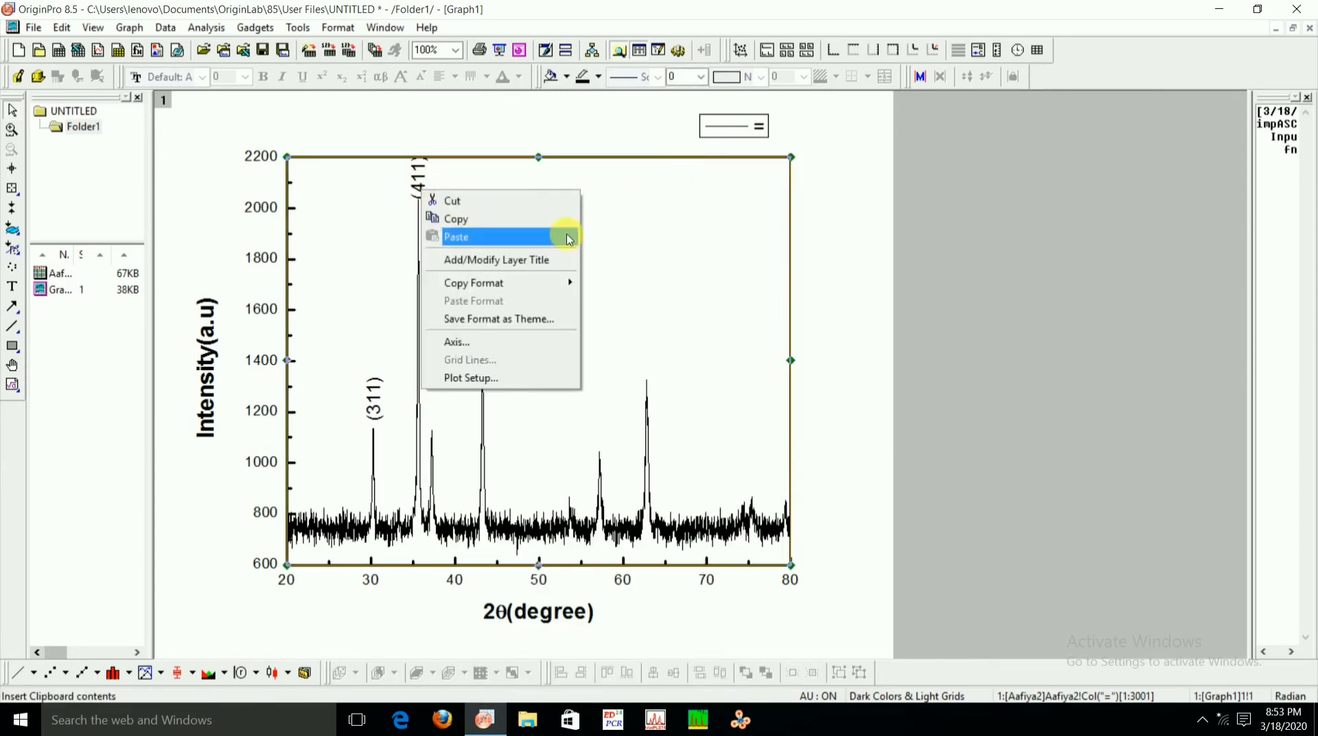
click(641, 277)
right_click(434, 421)
click(583, 353)
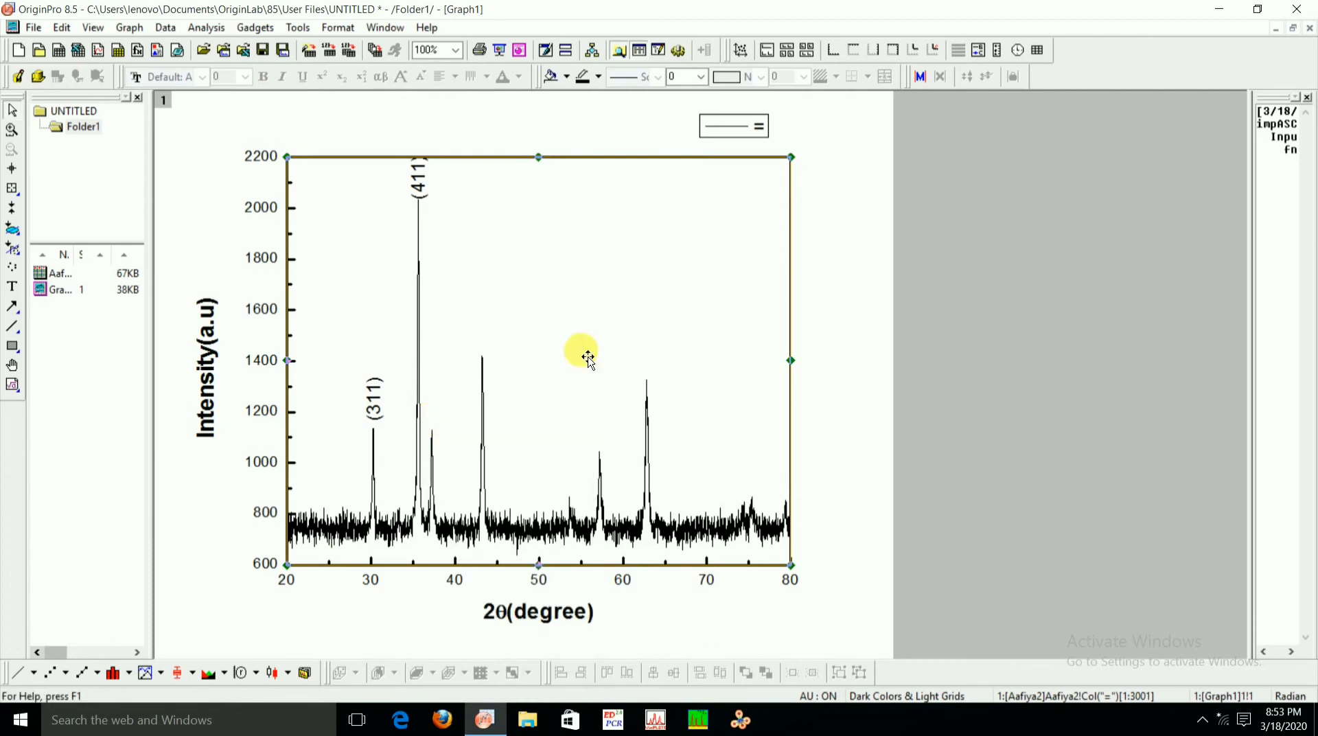
double_click(583, 354)
click(922, 211)
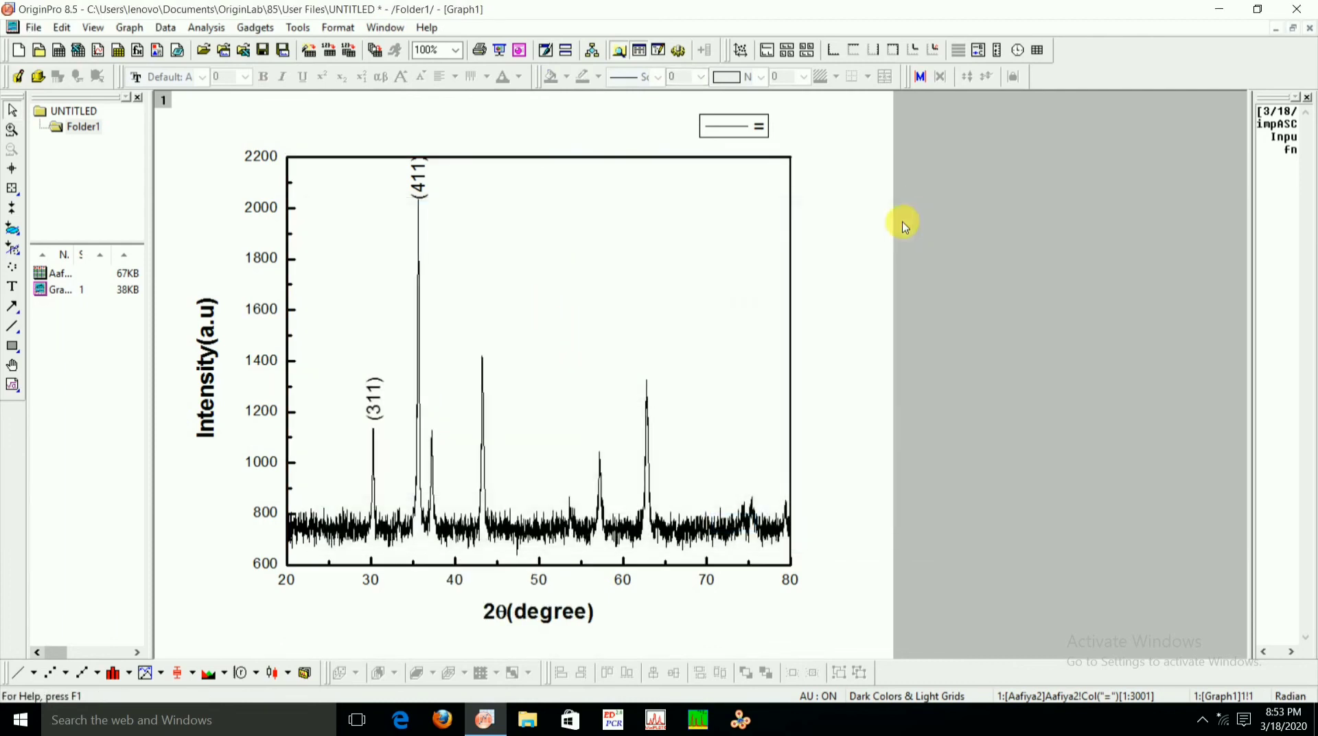
Add a '(211)' label, rotate it 90°, and place it above the peak near 37°
right_click(438, 422)
click(558, 220)
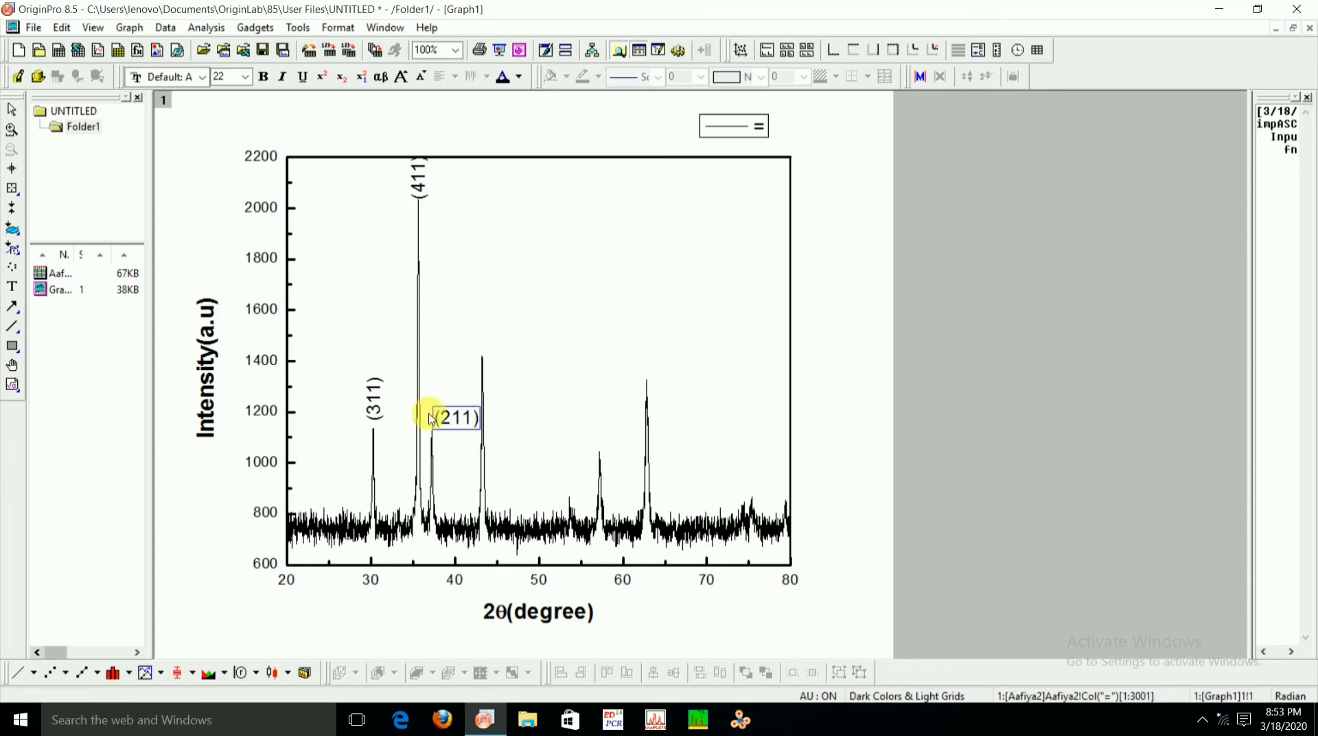
click(451, 377)
right_click(455, 420)
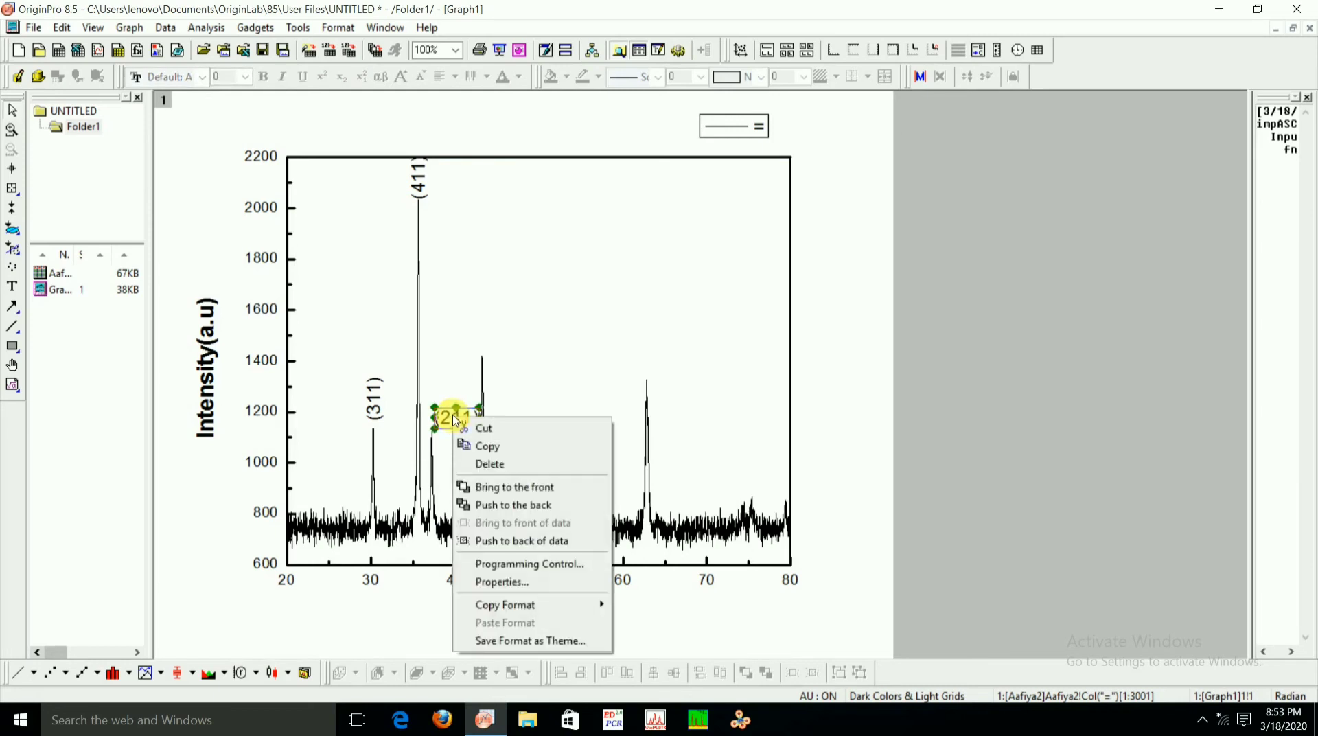
click(537, 582)
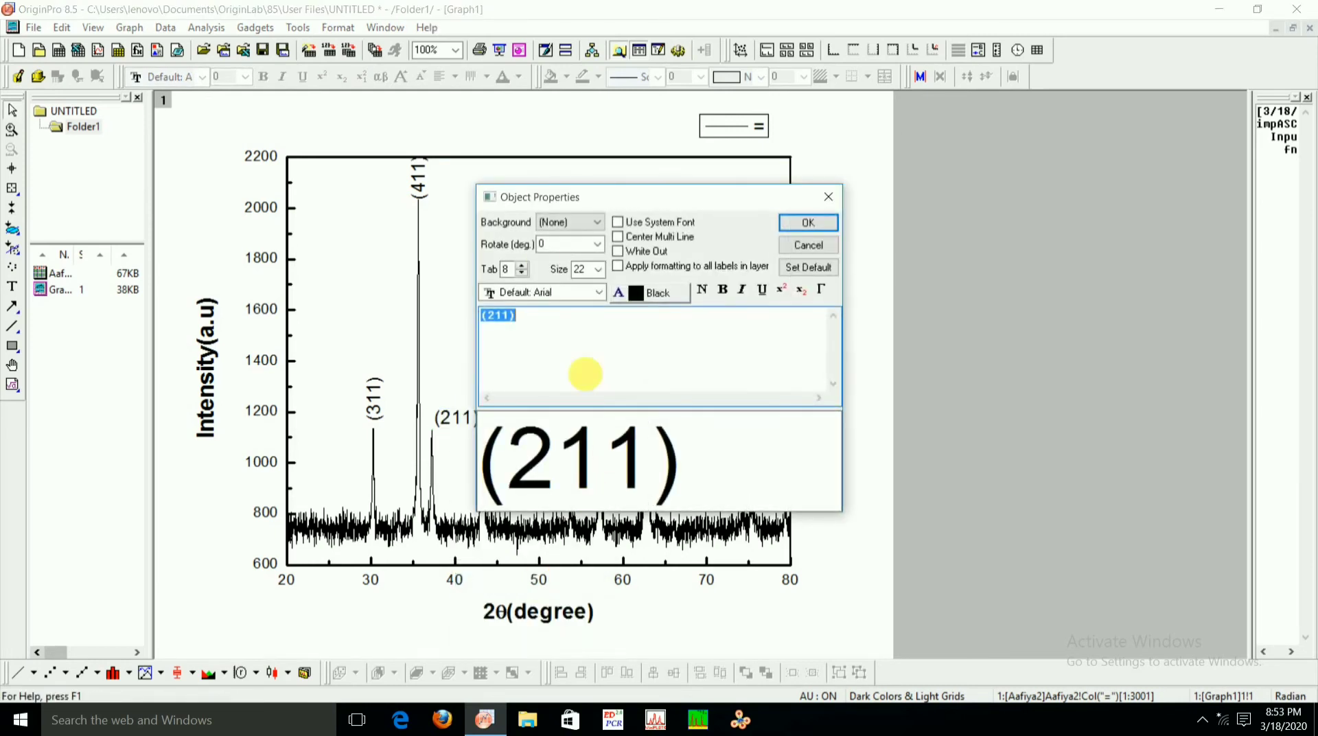
click(594, 244)
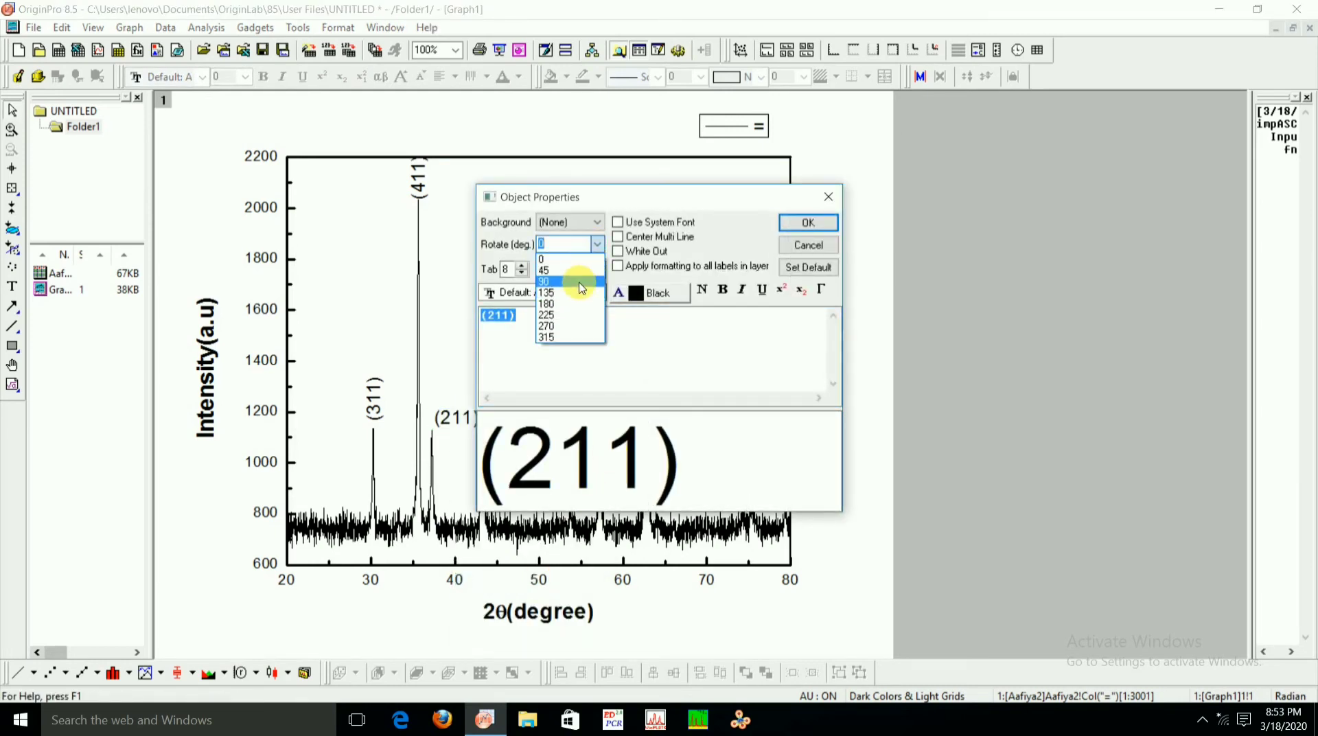
click(574, 281)
click(799, 230)
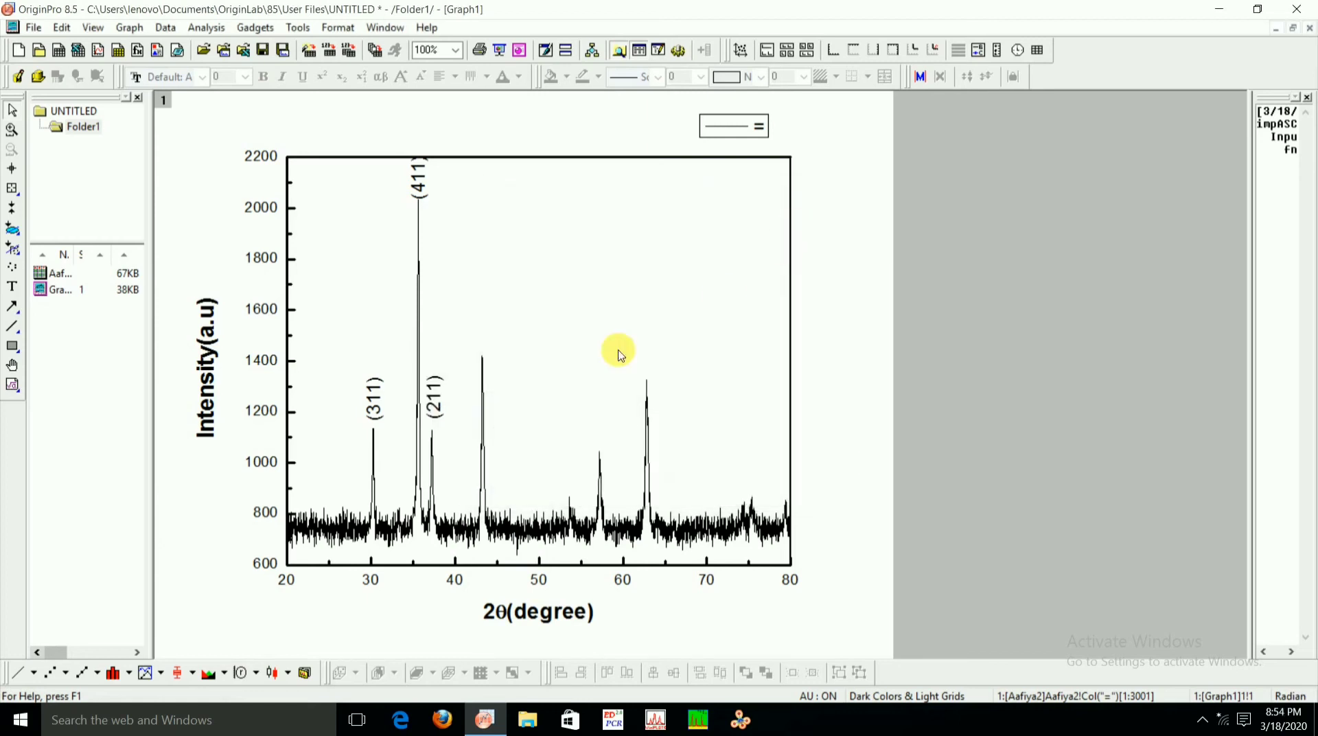
click(438, 406)
drag(444, 419, 444, 431)
click(480, 344)
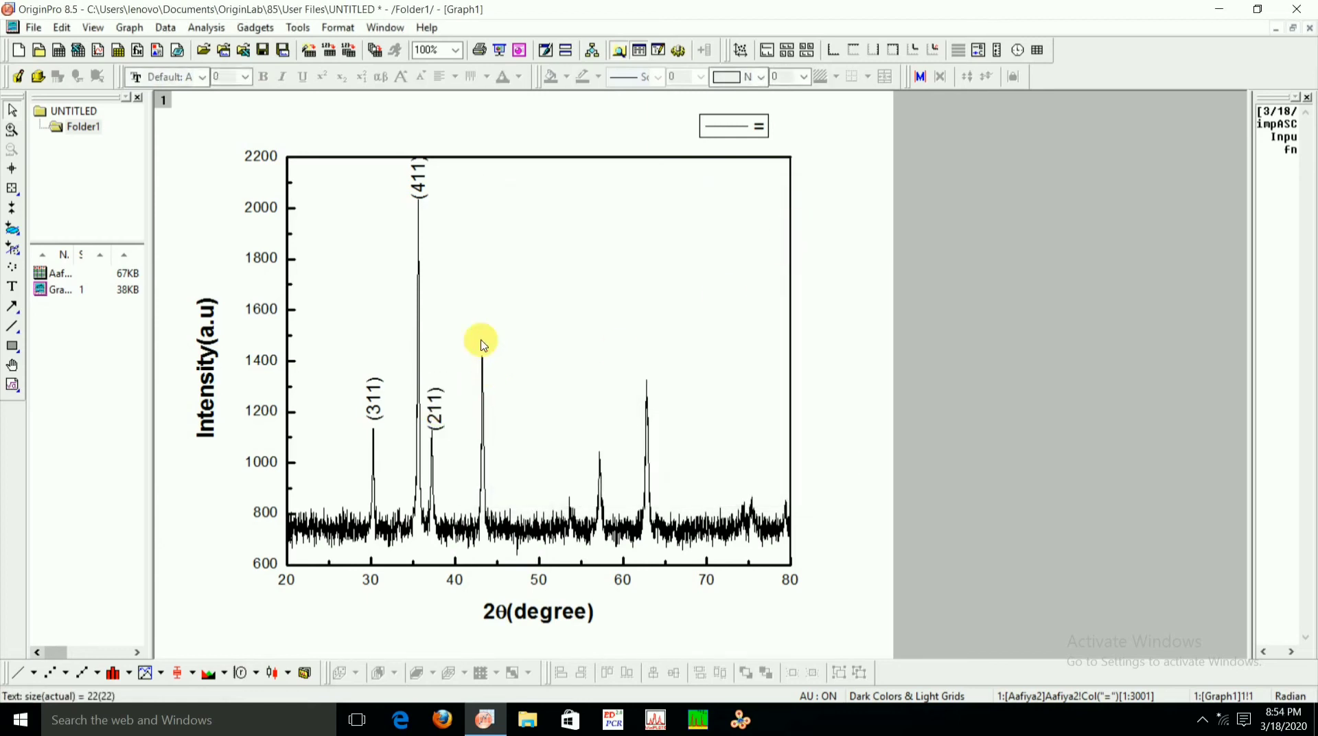
Move a copied label above the 43° peak and change its text to (321)
double_click(445, 430)
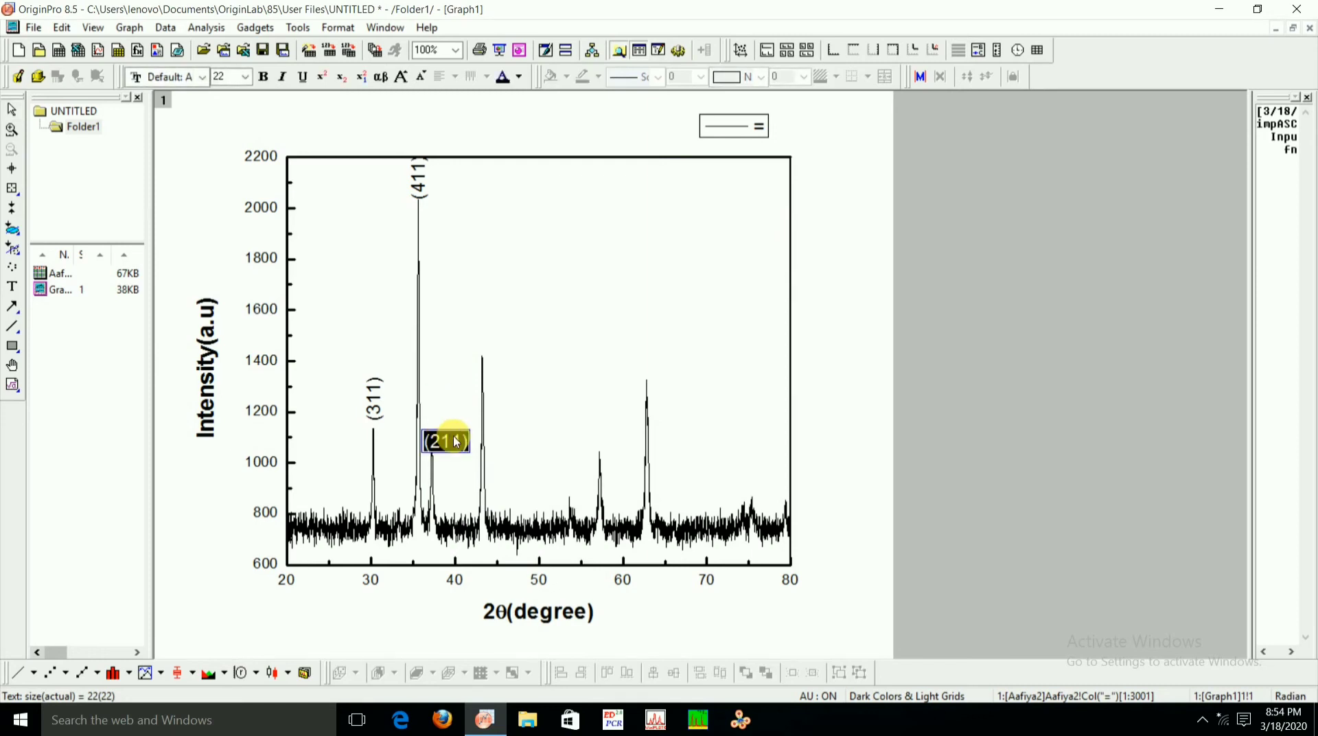
click(477, 352)
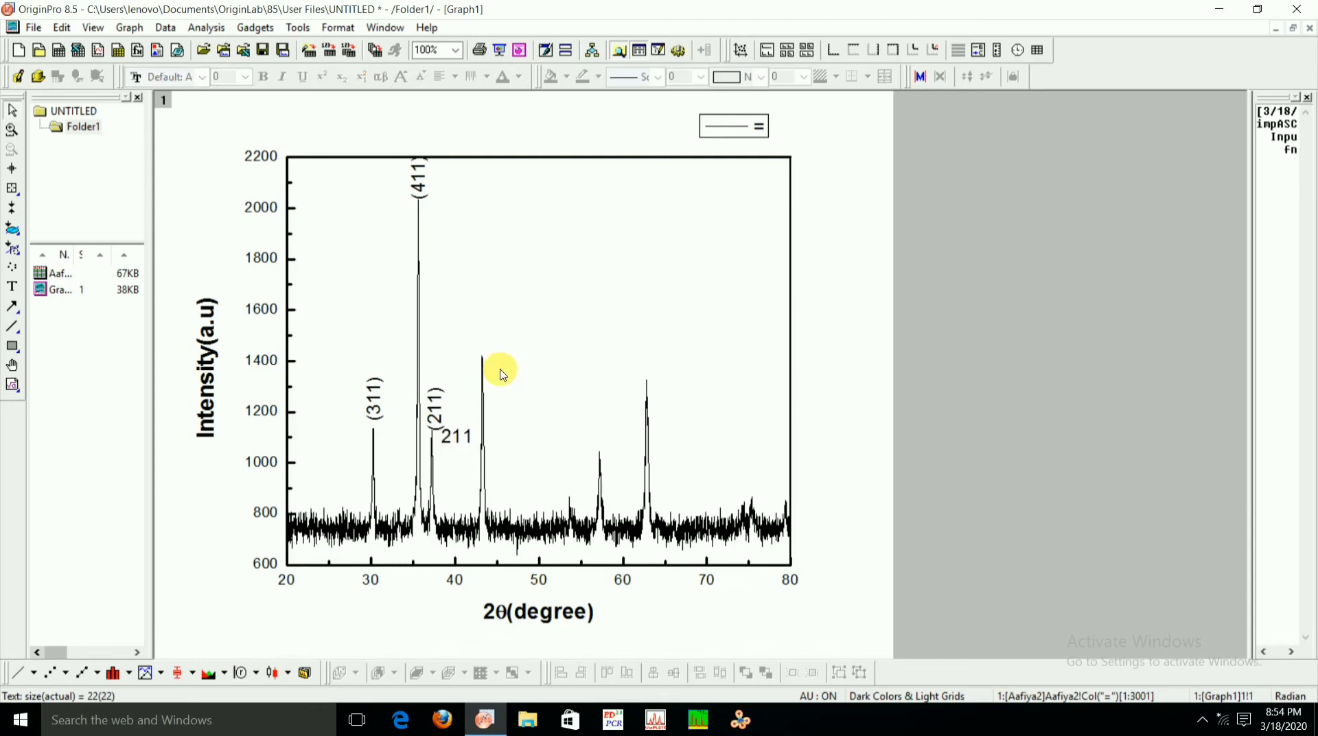
drag(462, 436, 494, 347)
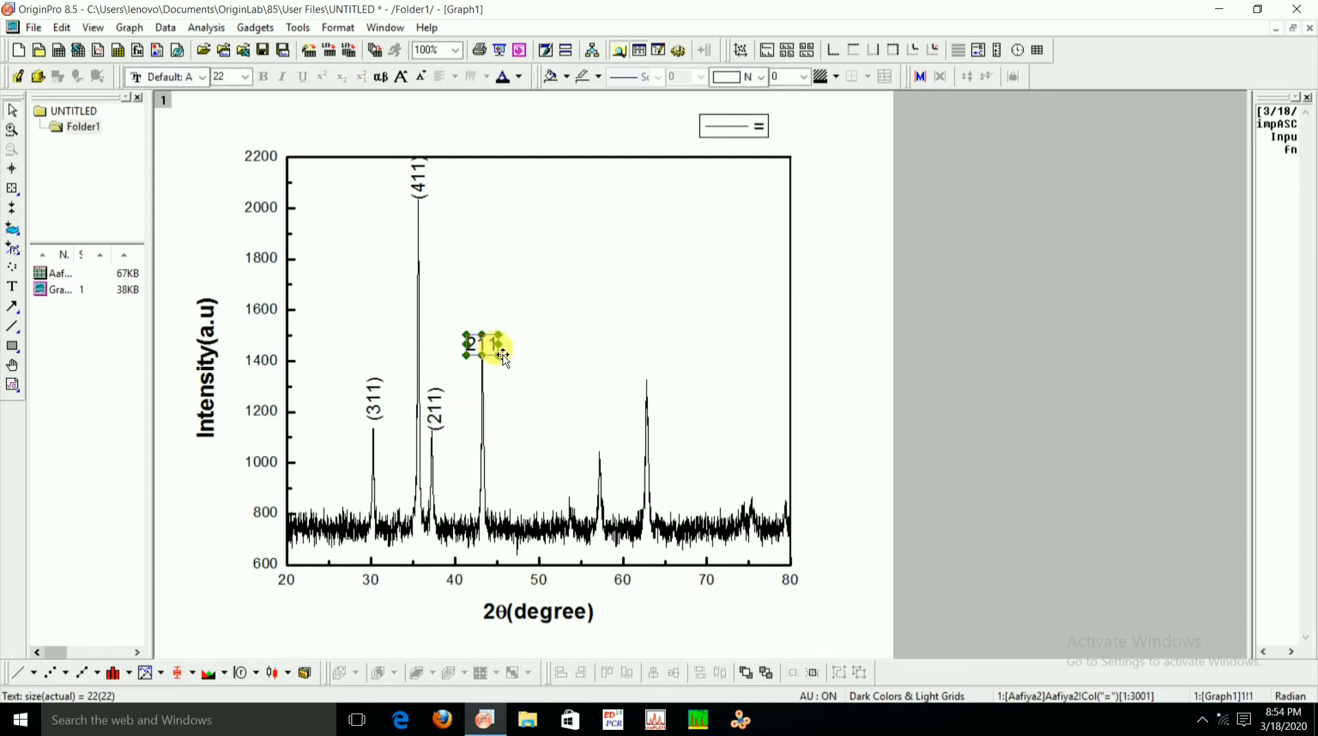
click(507, 349)
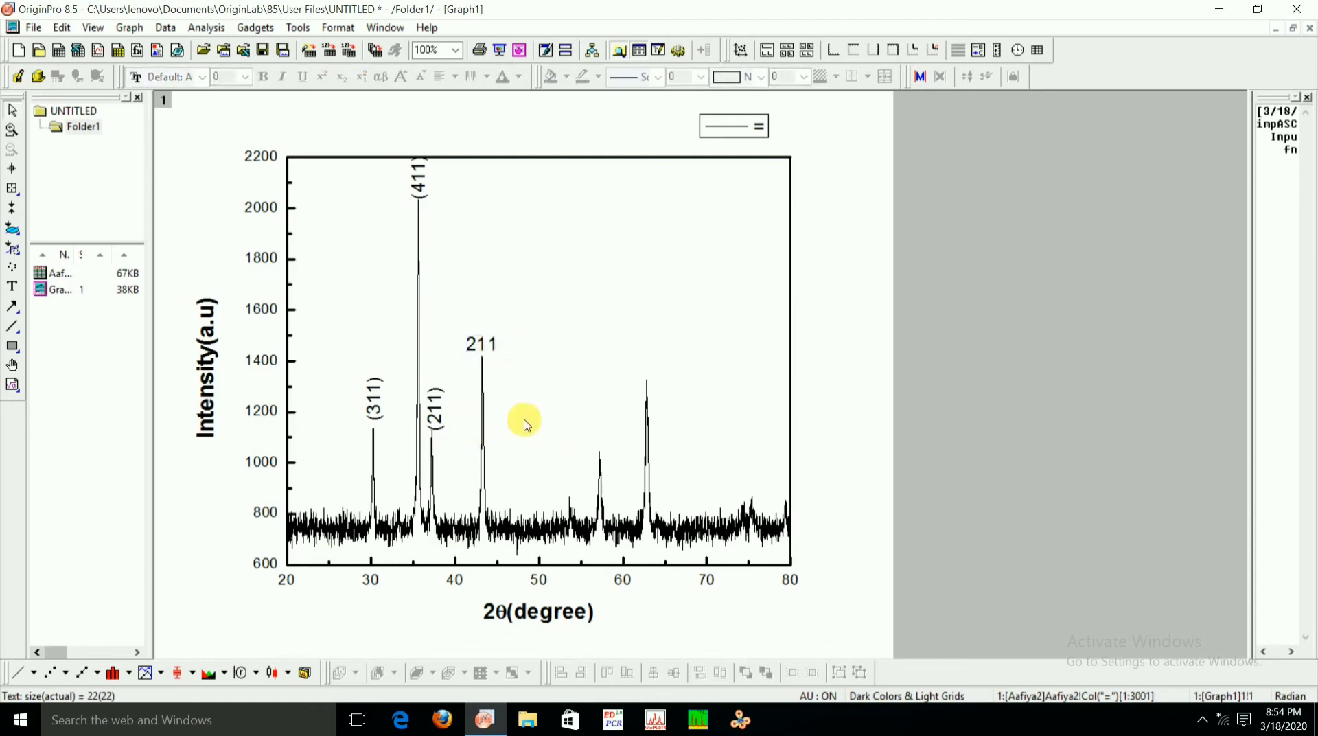
click(498, 358)
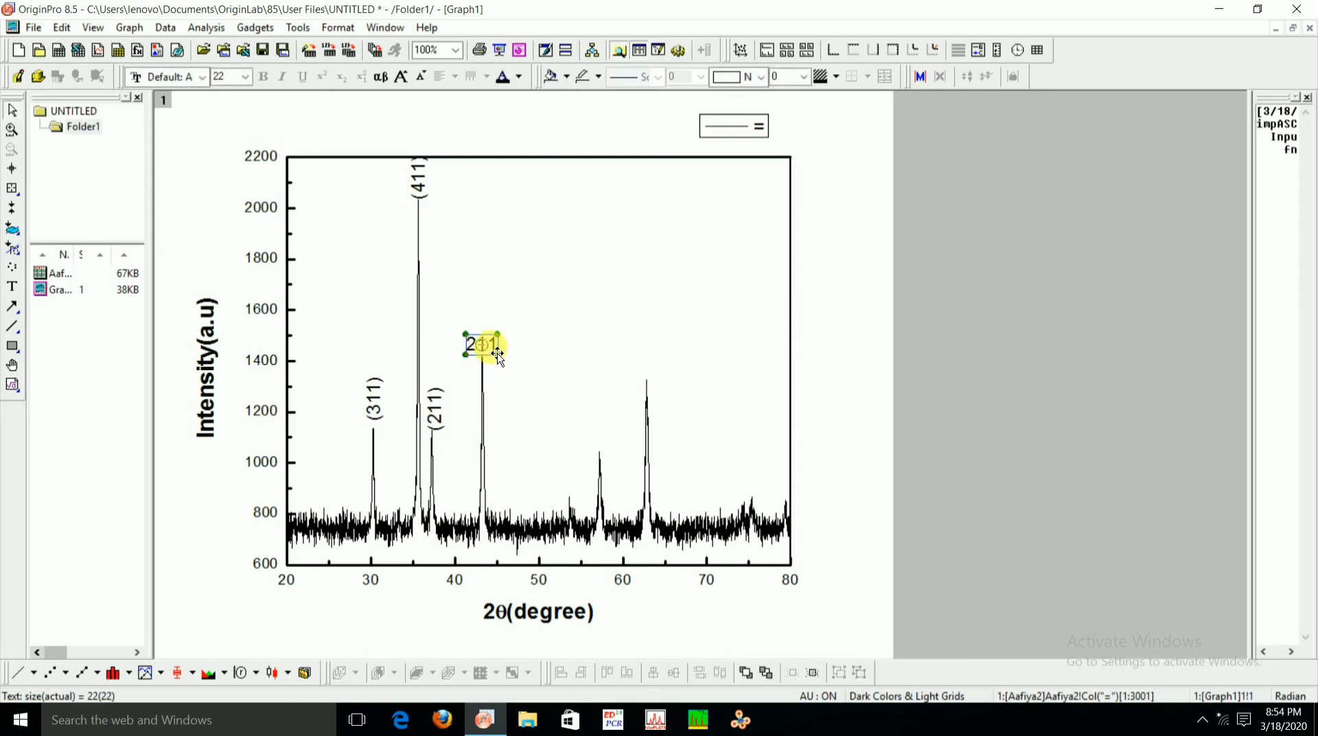
click(486, 347)
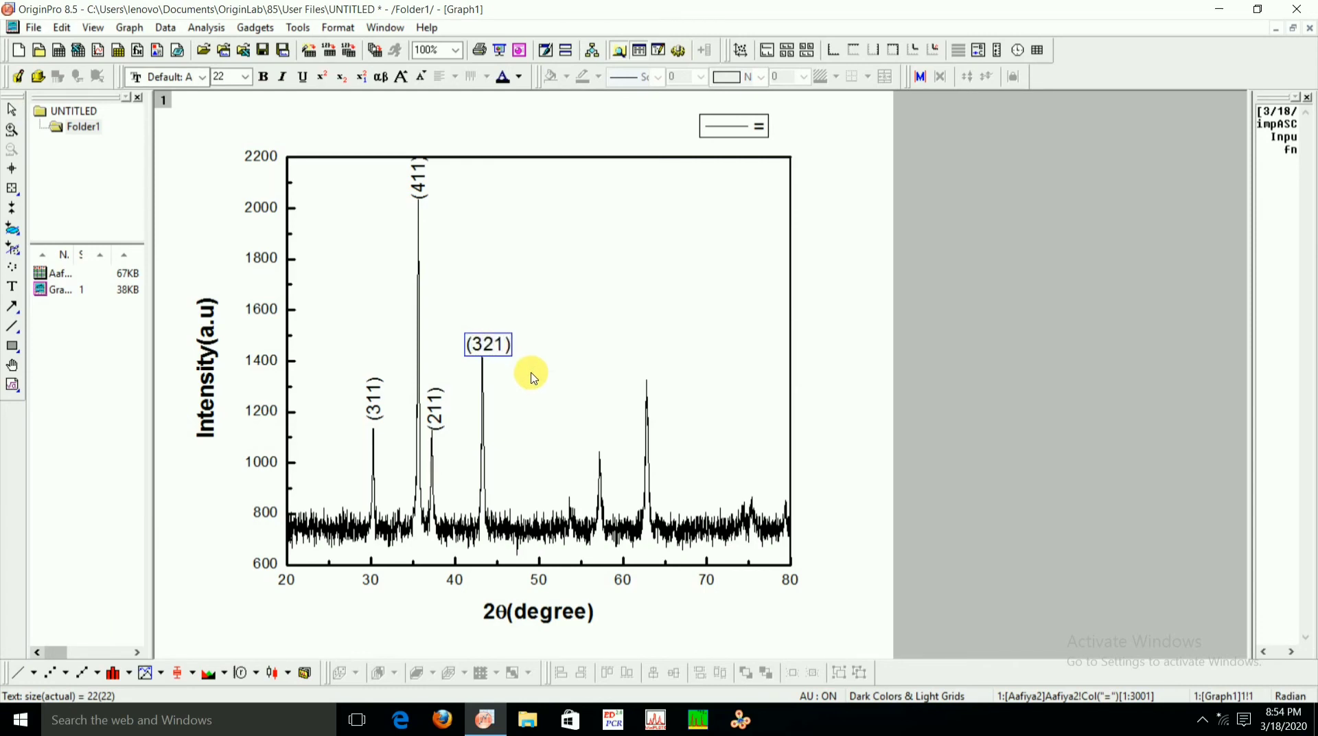
click(599, 444)
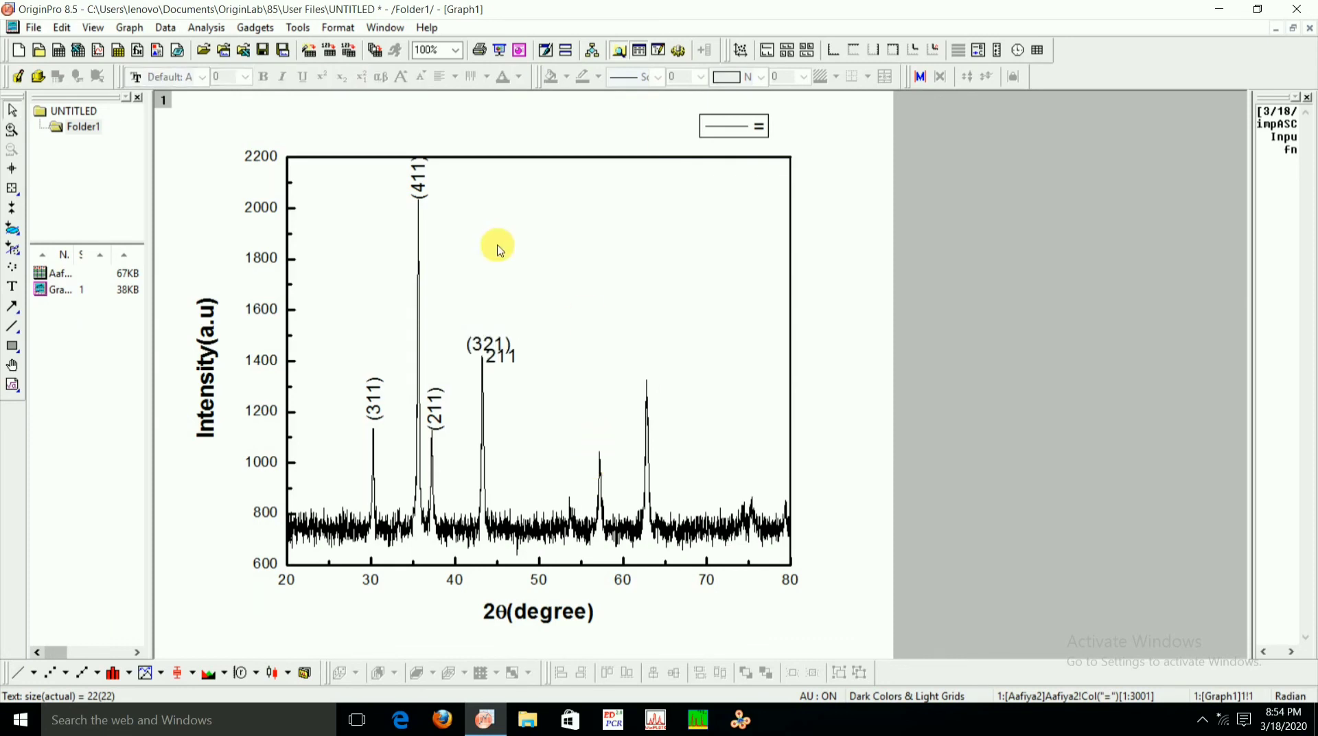
Start a new text label beside the 57° peak and begin typing (241)
click(576, 443)
drag(591, 456, 613, 451)
text(211)
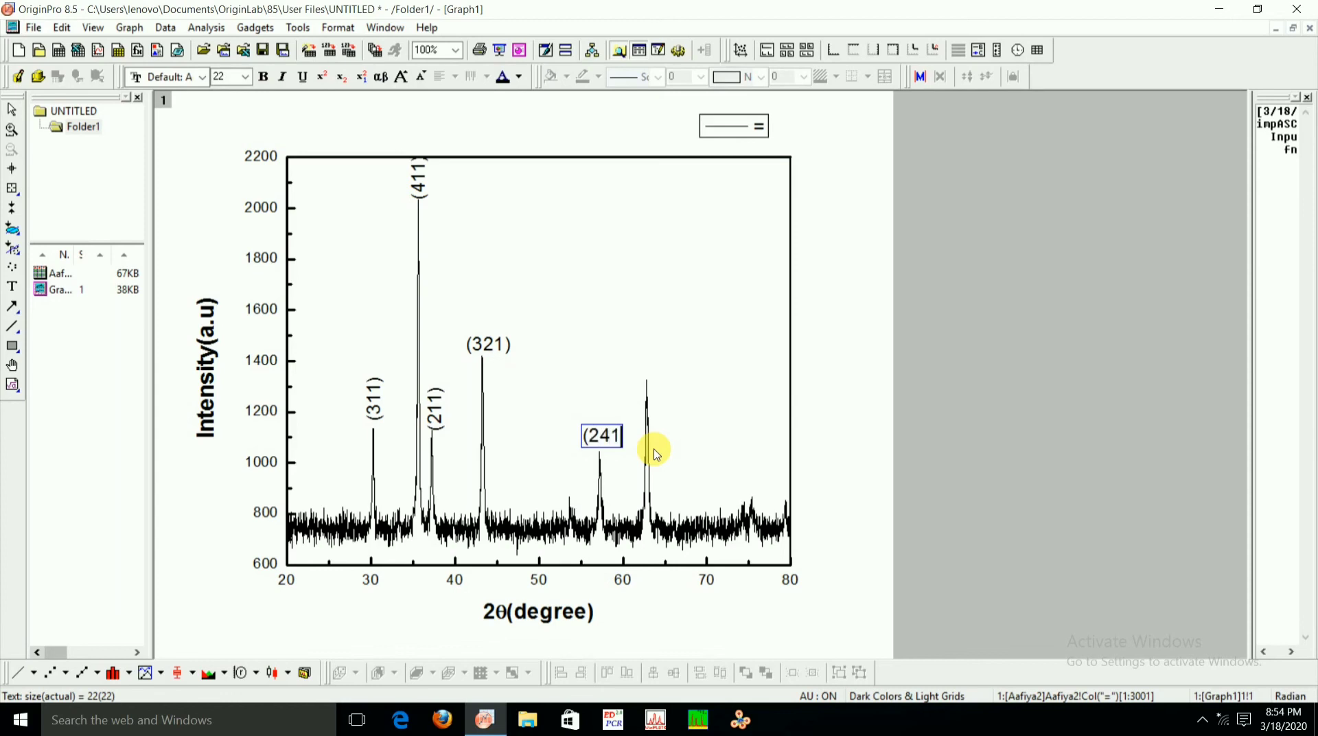
Finish the (241) label and dismiss the script error window
click(626, 389)
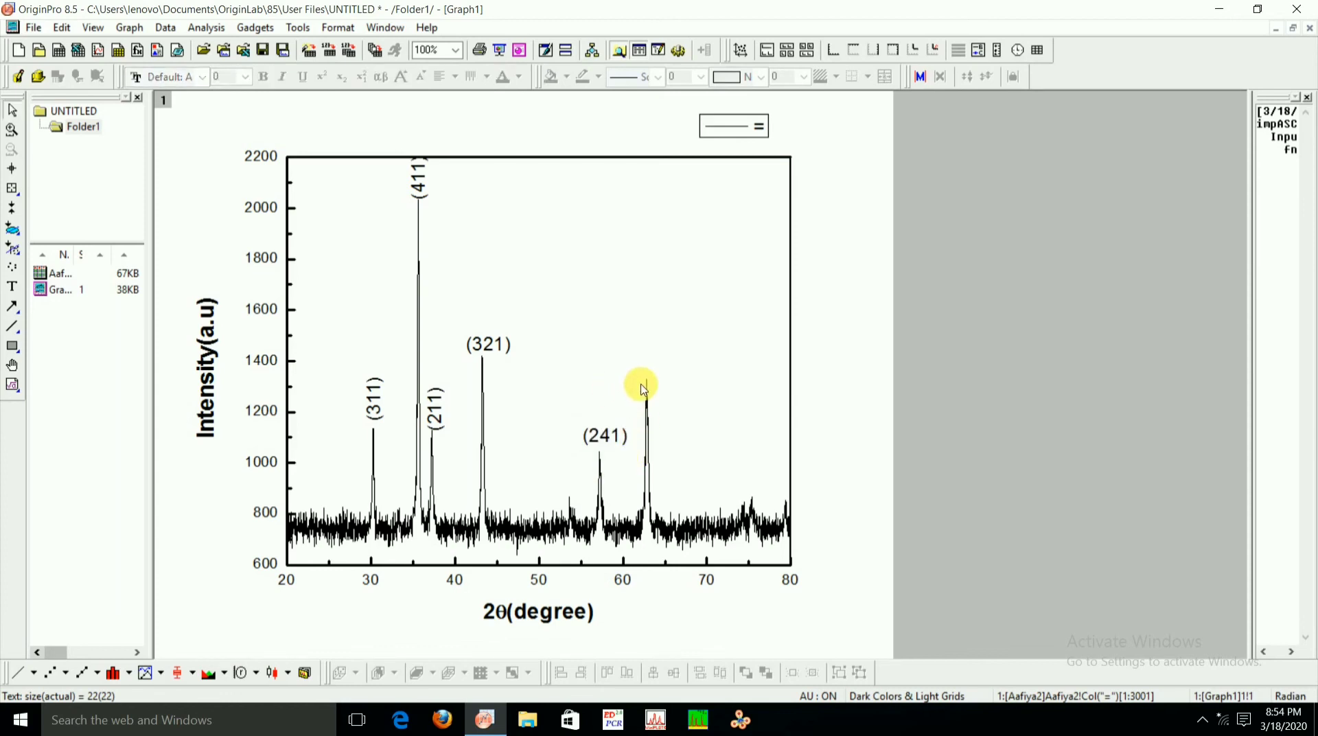
click(645, 374)
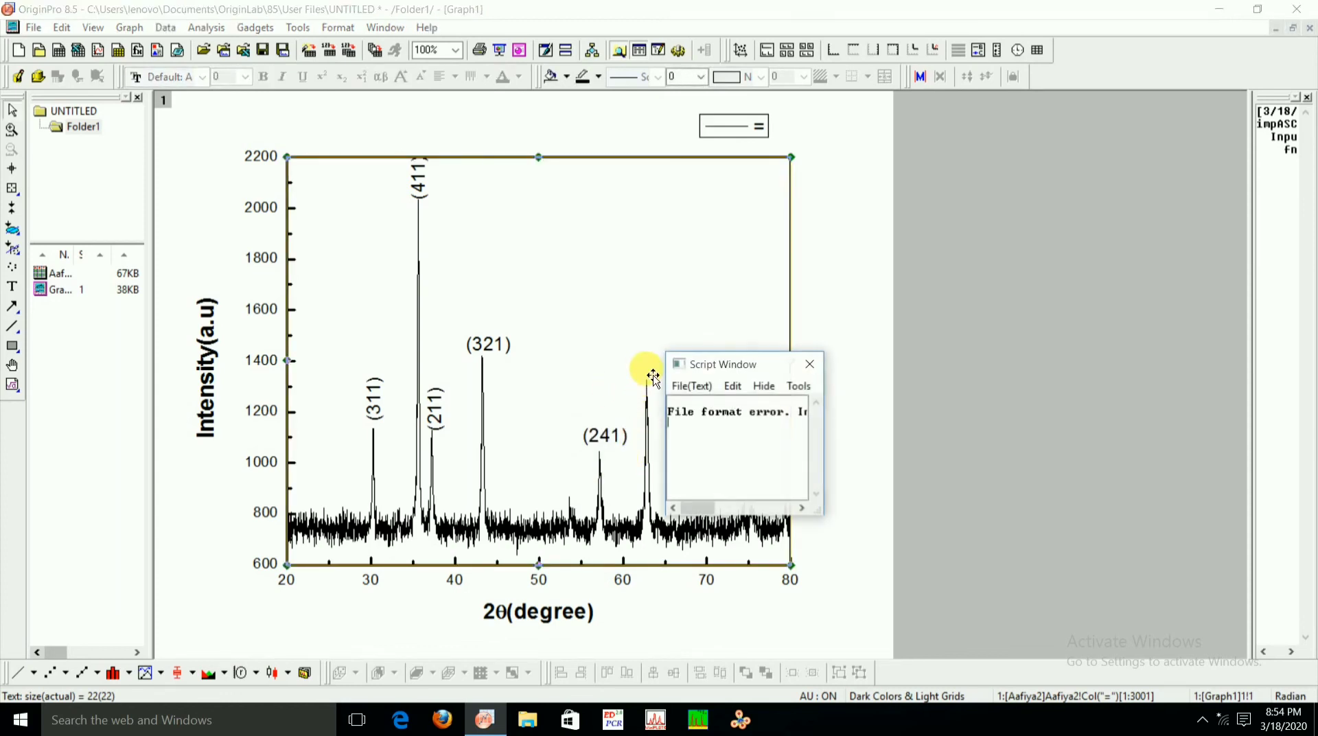
click(808, 366)
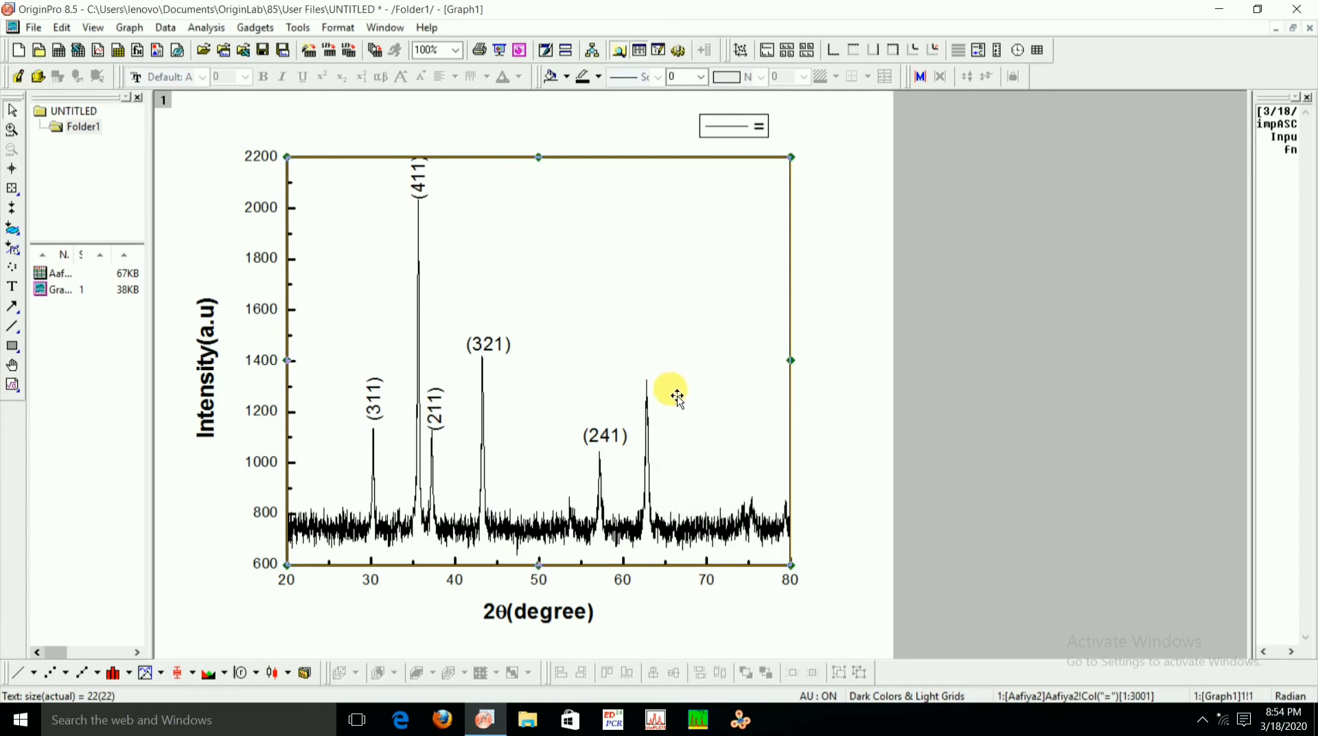
click(677, 612)
click(642, 364)
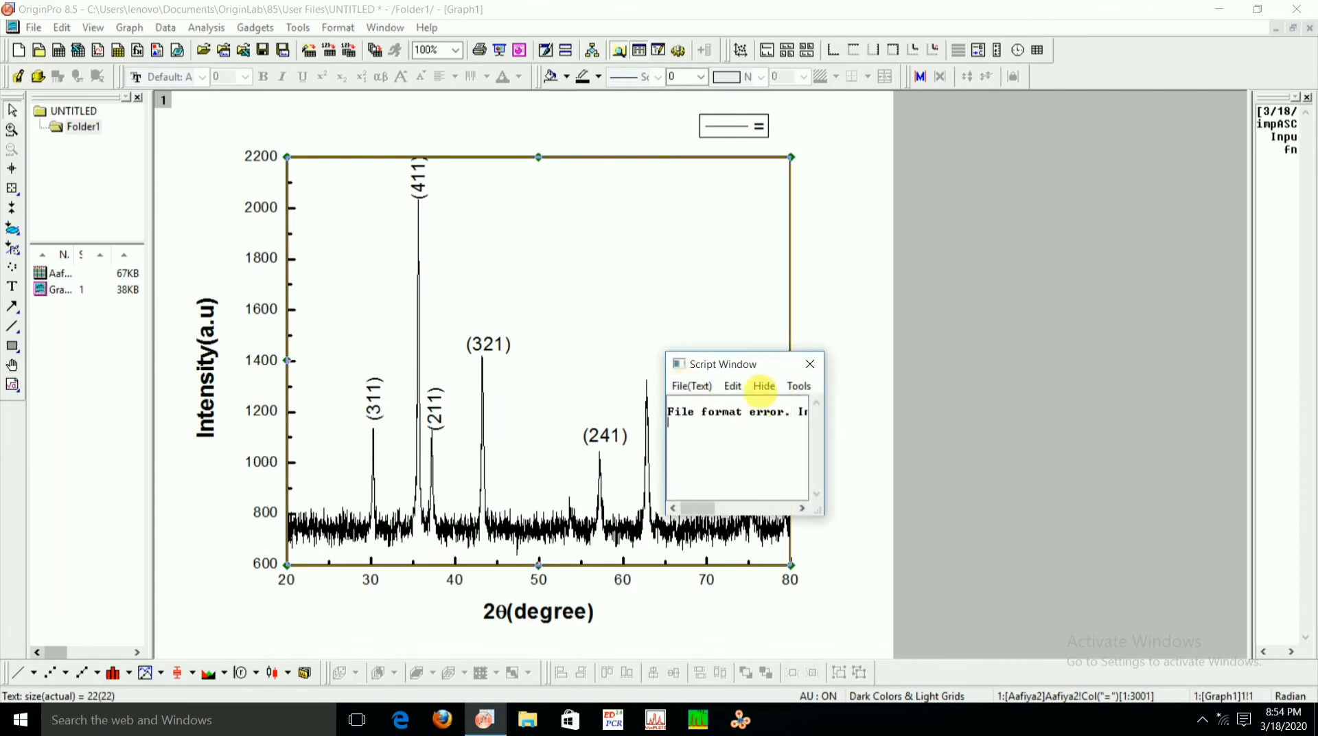
click(814, 366)
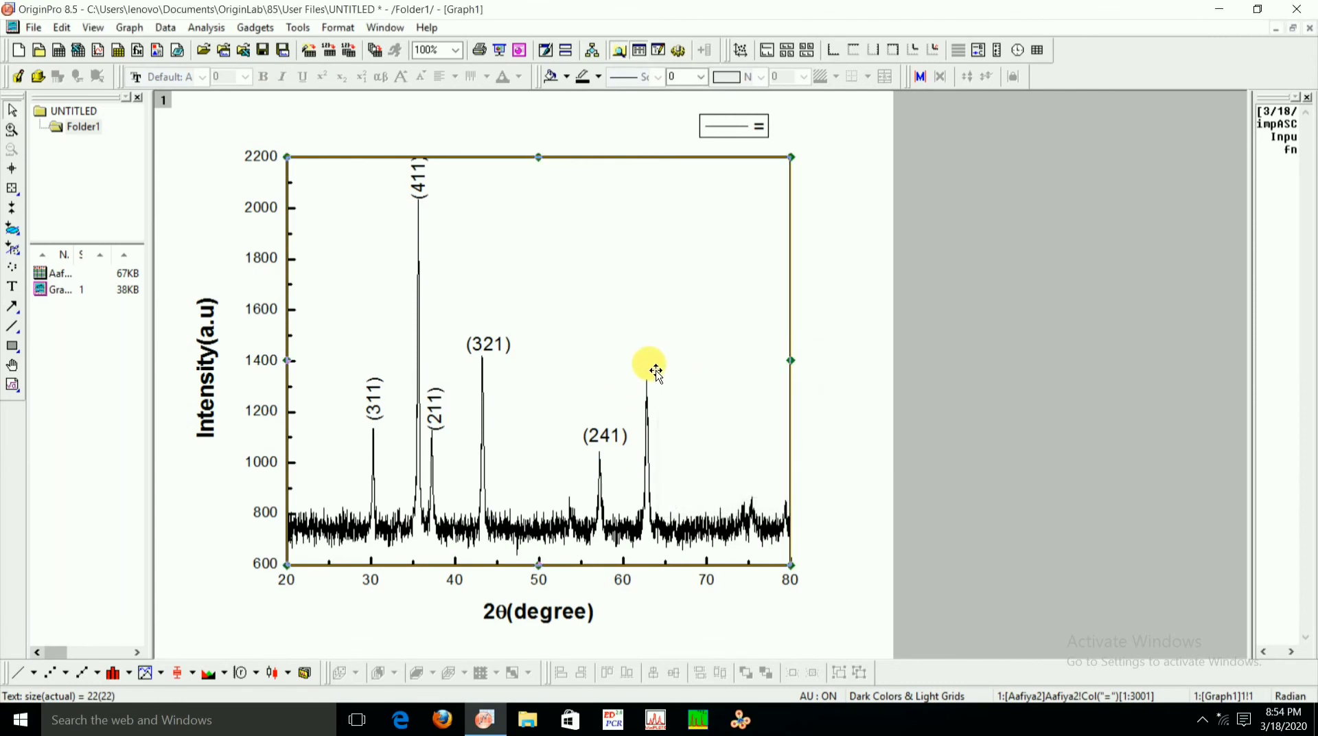
Close Plot Details unchanged and add a new text label above the 63° peak
right_click(653, 354)
click(640, 343)
double_click(639, 338)
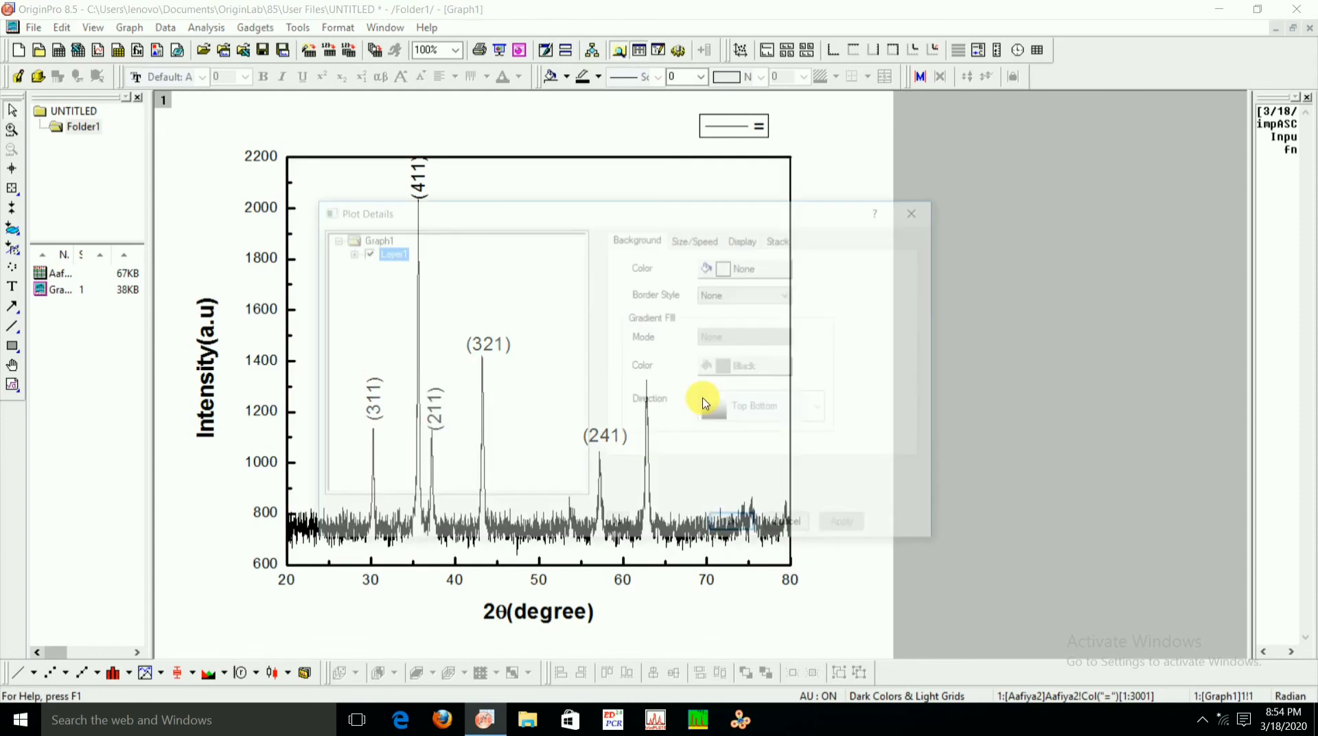
click(923, 210)
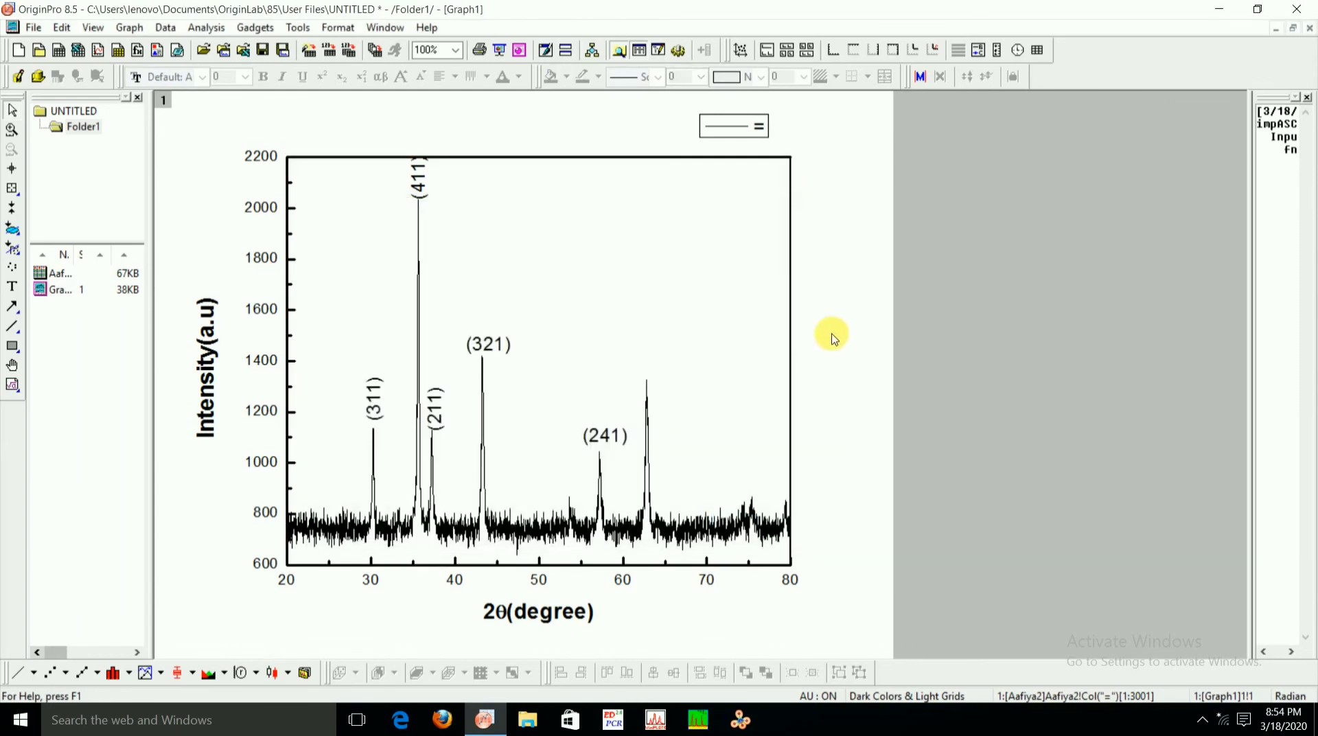
right_click(641, 335)
click(719, 218)
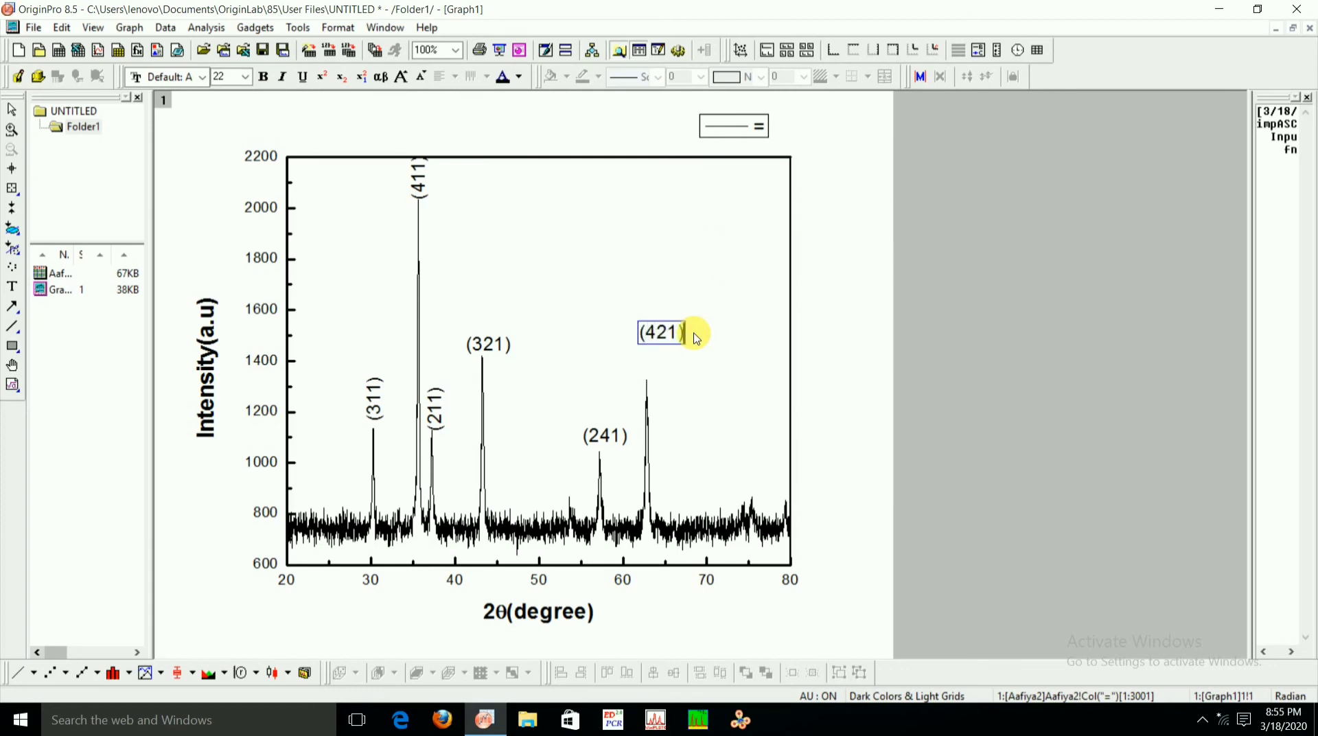
Finish the (421) label, rotate it 90°, and drag it onto the 63° peak
click(692, 391)
right_click(666, 331)
click(695, 496)
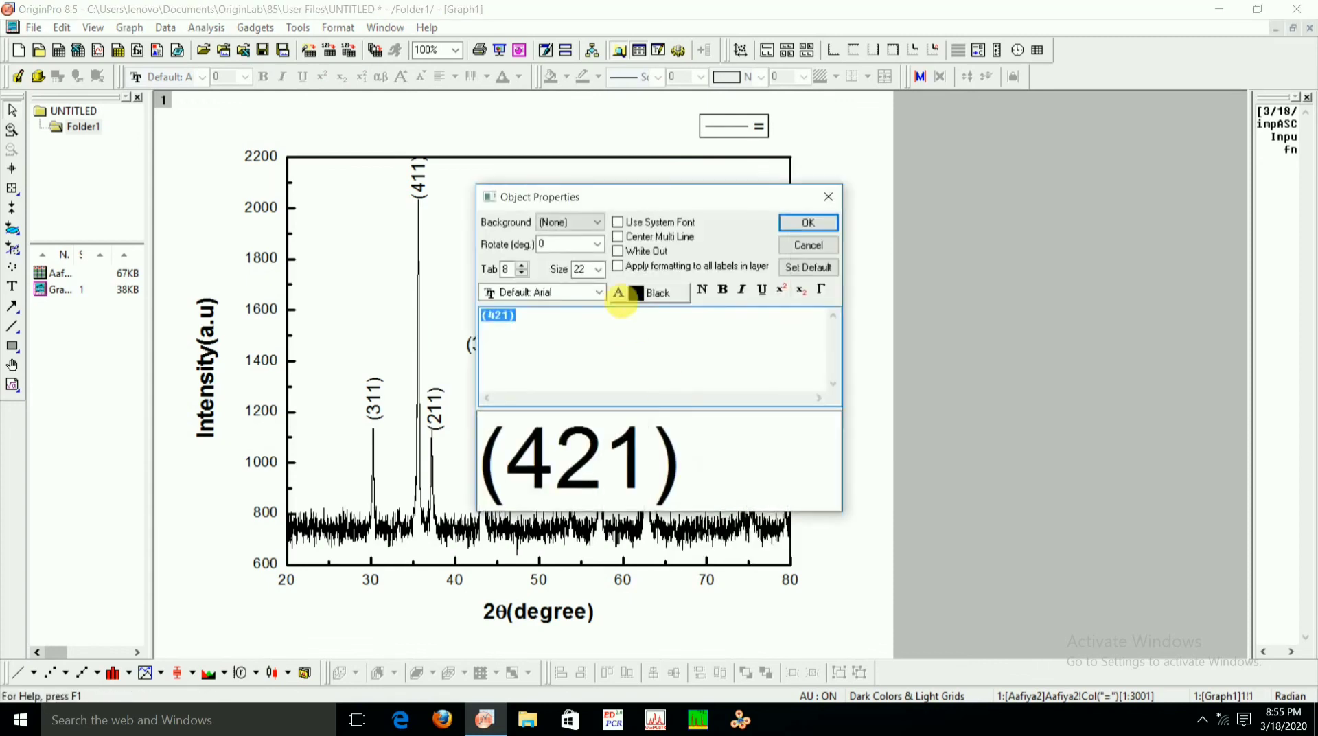
click(597, 244)
click(592, 281)
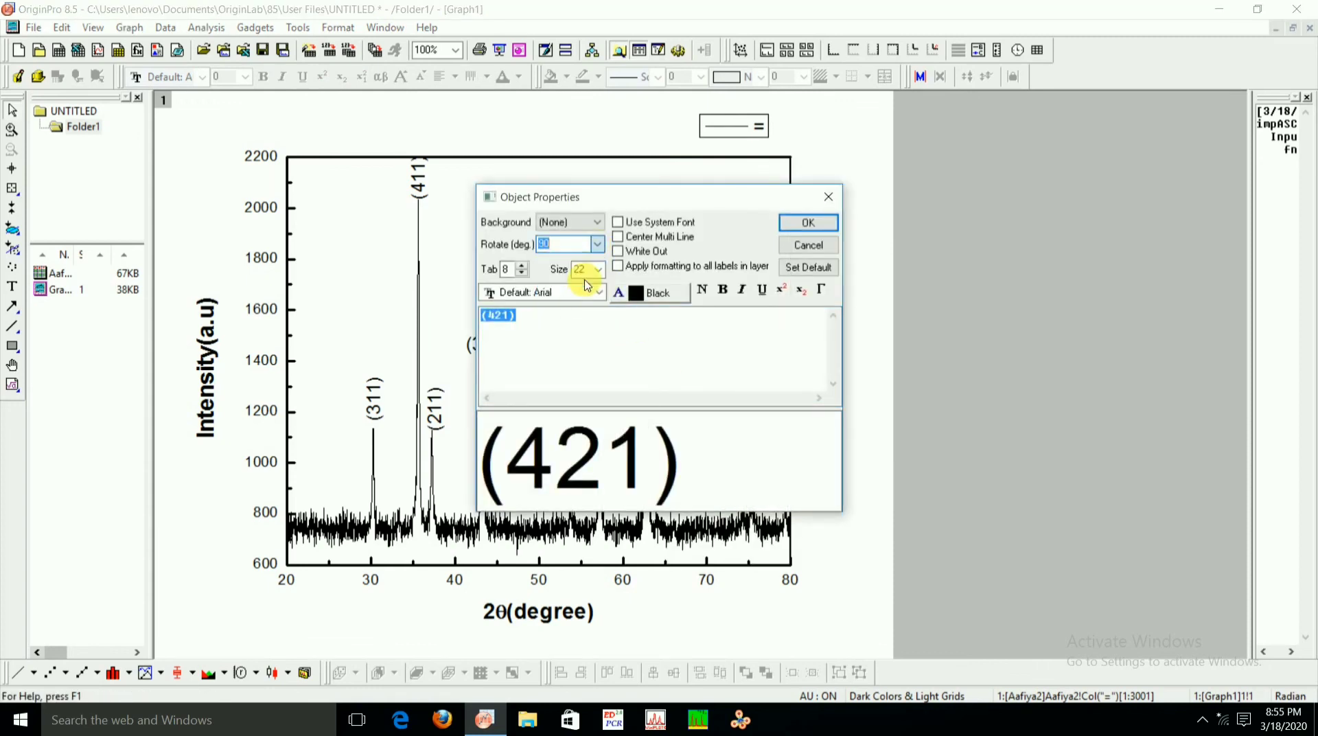
click(797, 223)
drag(639, 314, 659, 358)
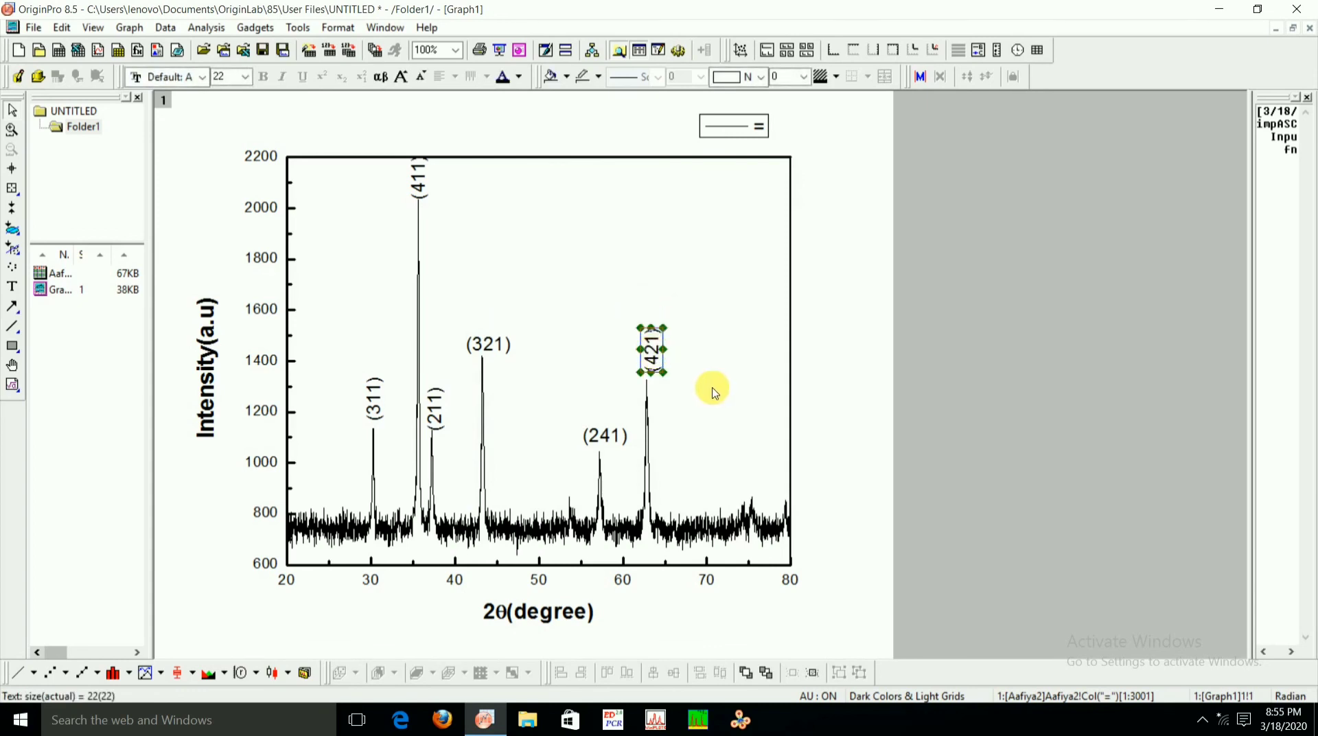
click(714, 391)
Rotate the (241) label 90° and place it just above the 57° peak
right_click(612, 435)
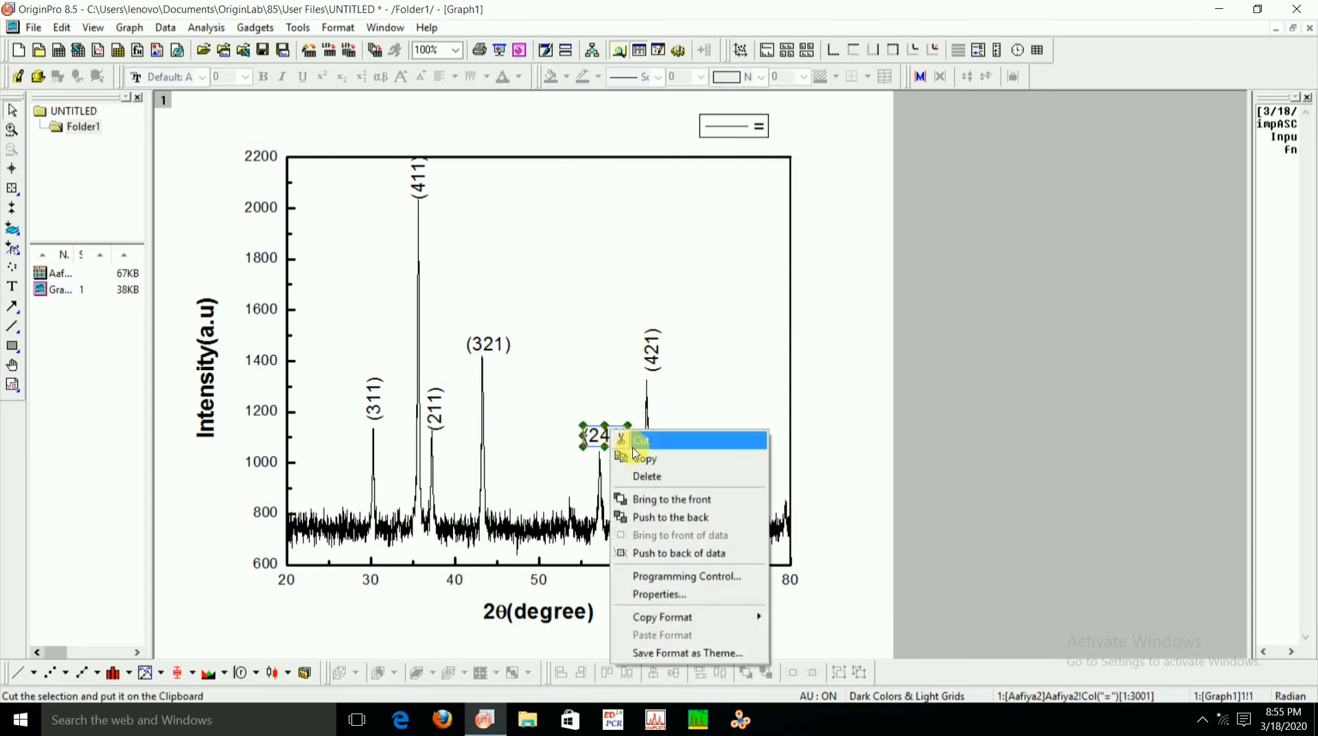
click(678, 599)
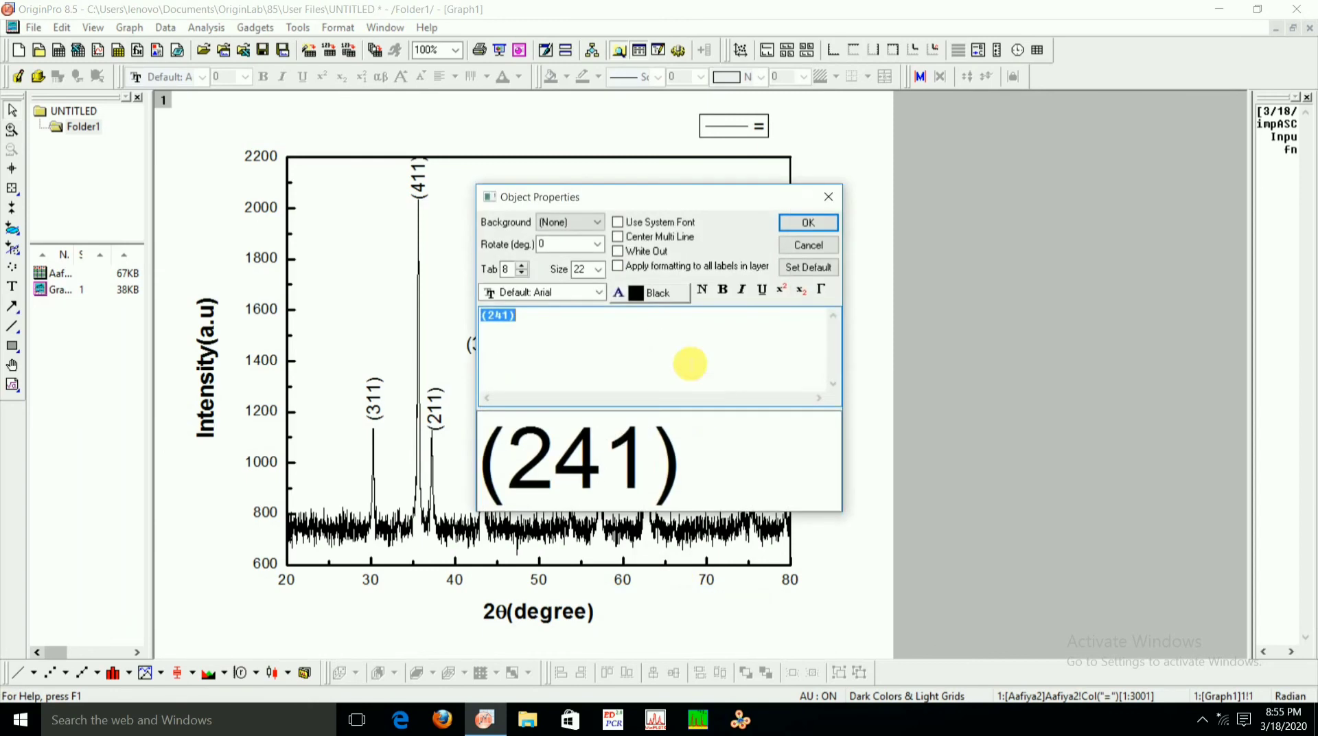
click(597, 245)
click(565, 268)
click(800, 226)
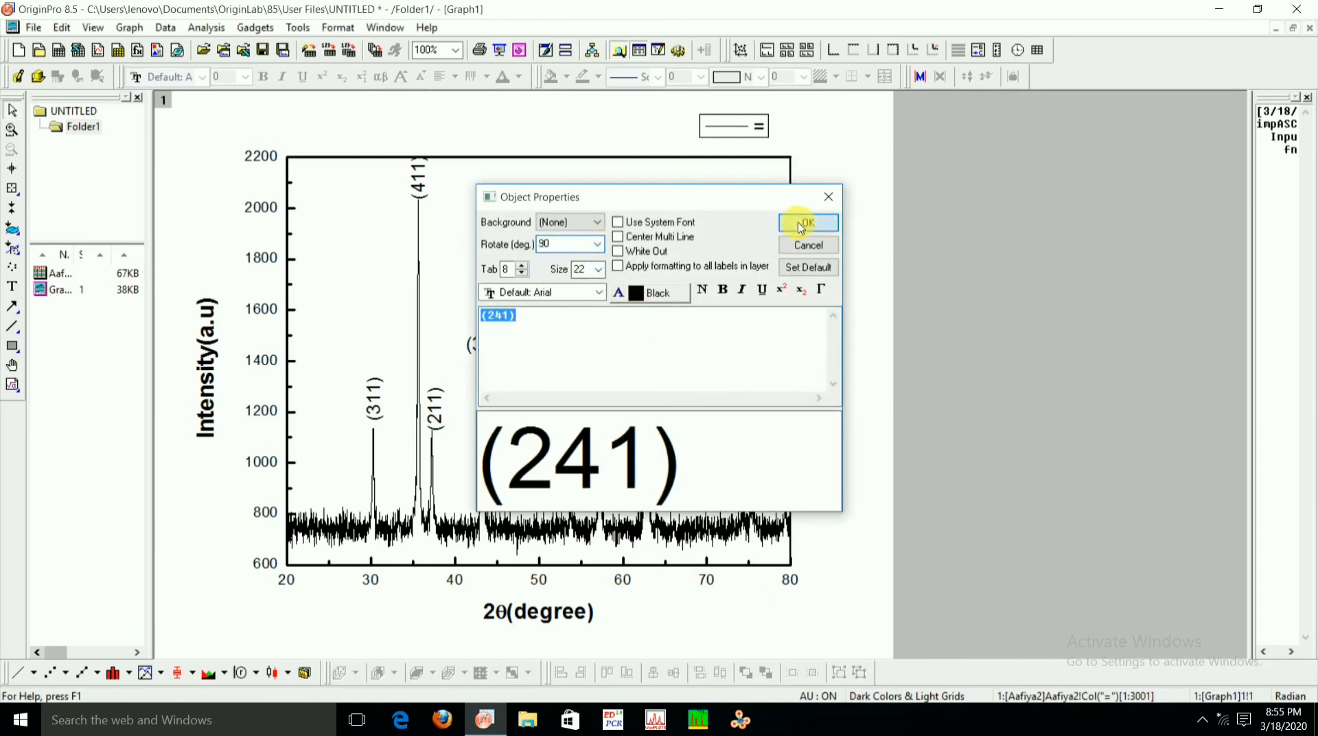
click(592, 422)
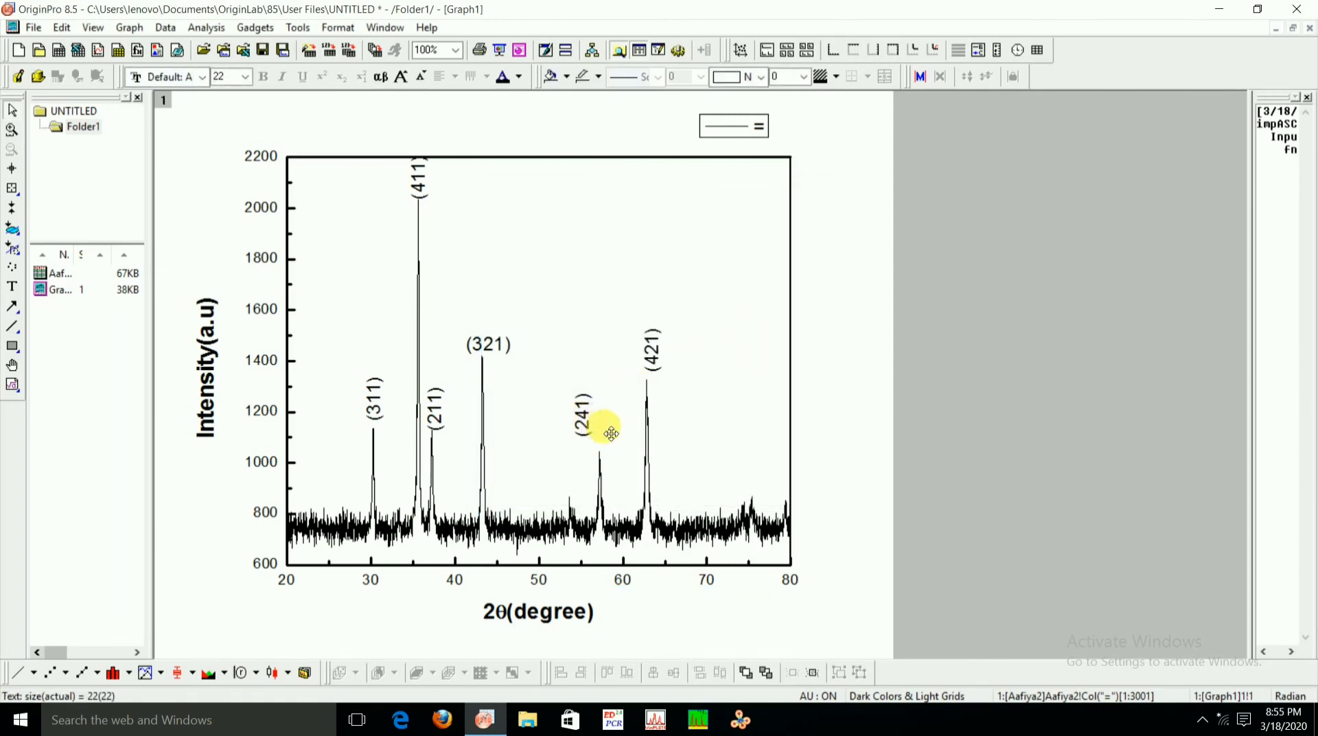
drag(611, 434, 628, 445)
click(711, 418)
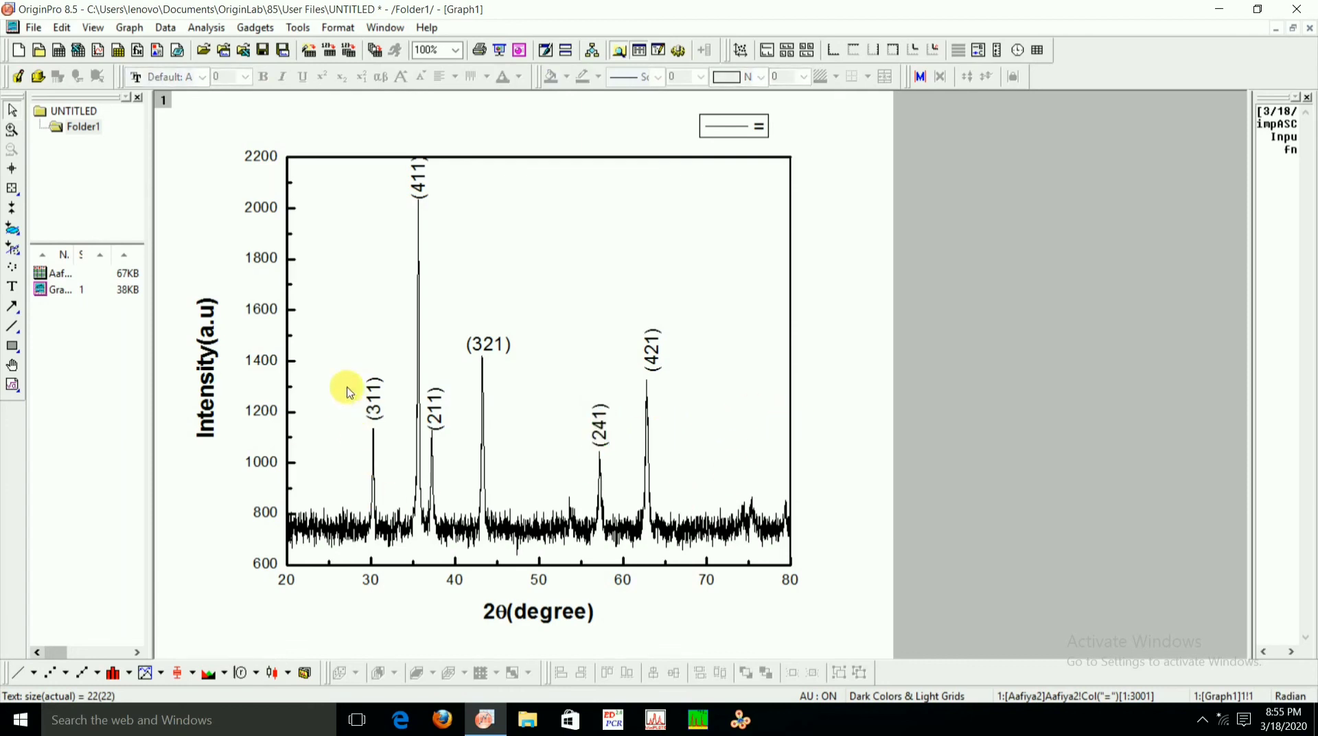
Delete the Y-axis 600–2200 tick numbers and shift the Intensity(a.u) title toward the axis
click(209, 379)
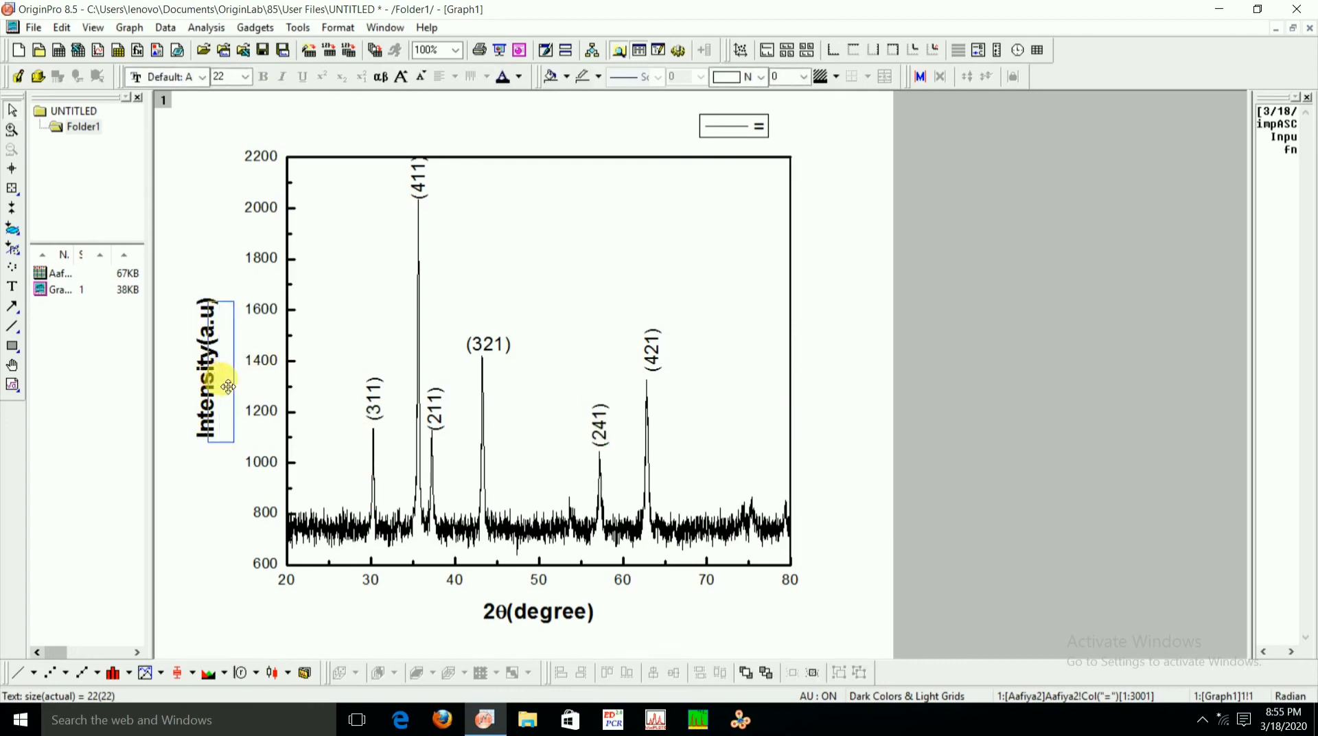
drag(228, 386, 228, 386)
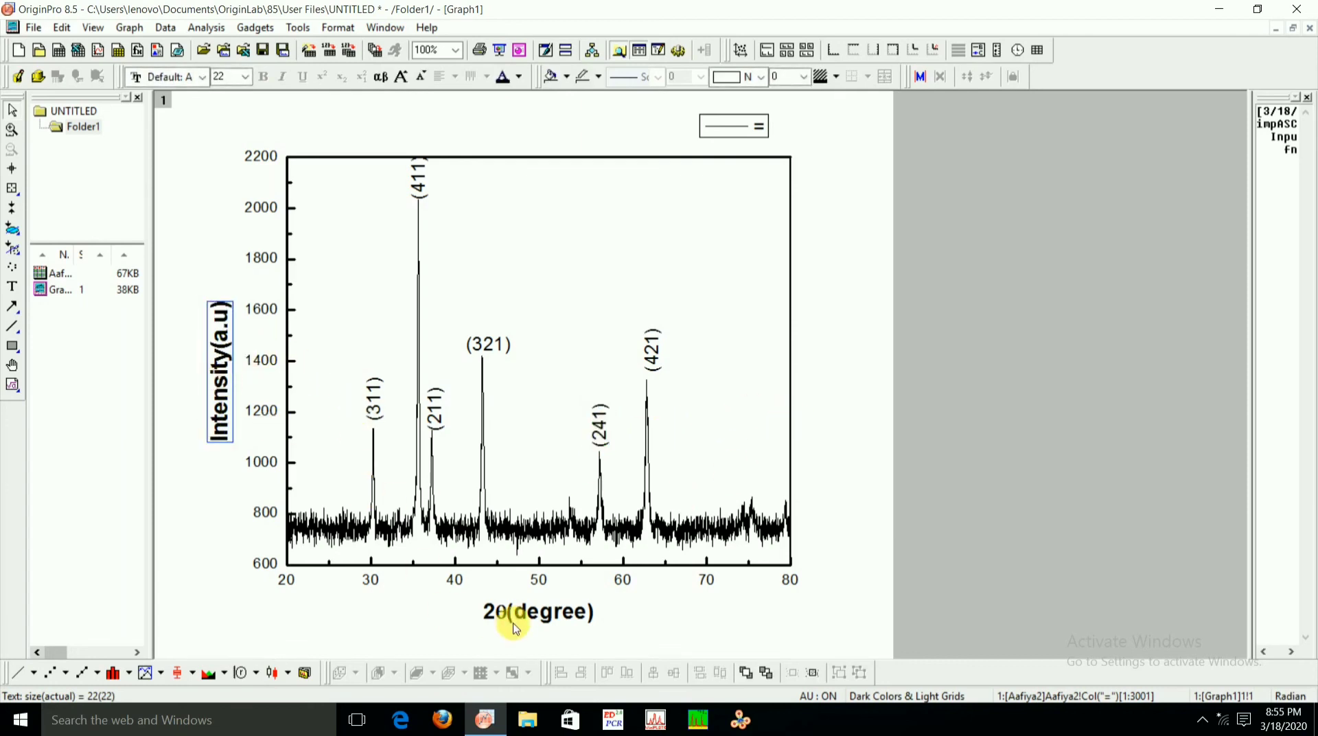
double_click(267, 468)
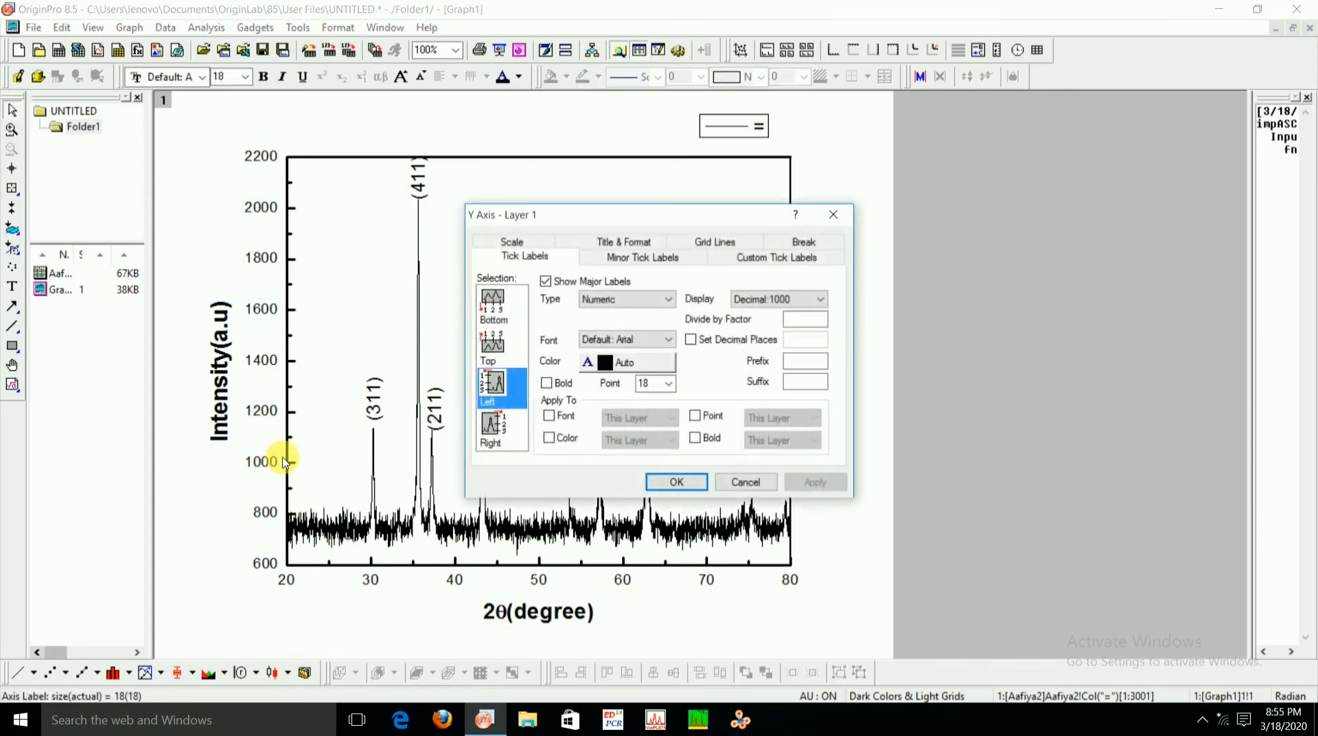
click(833, 215)
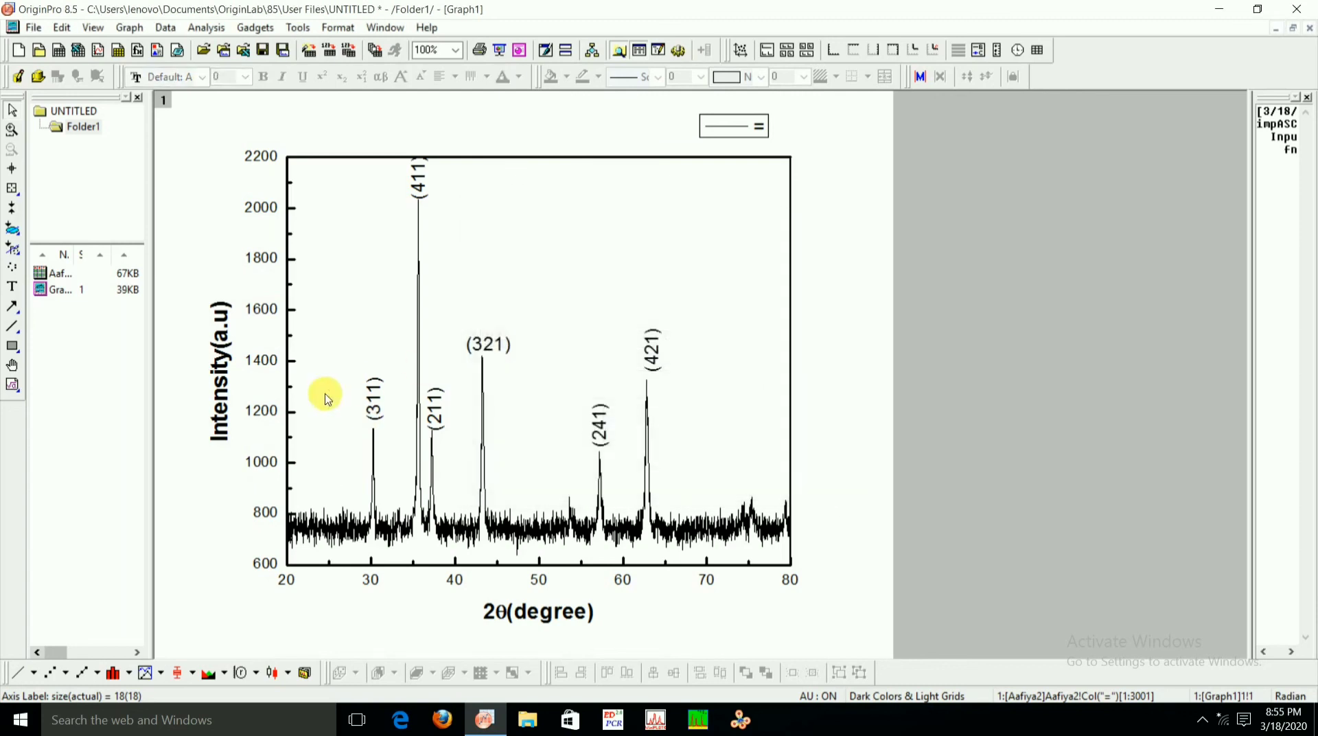
click(276, 462)
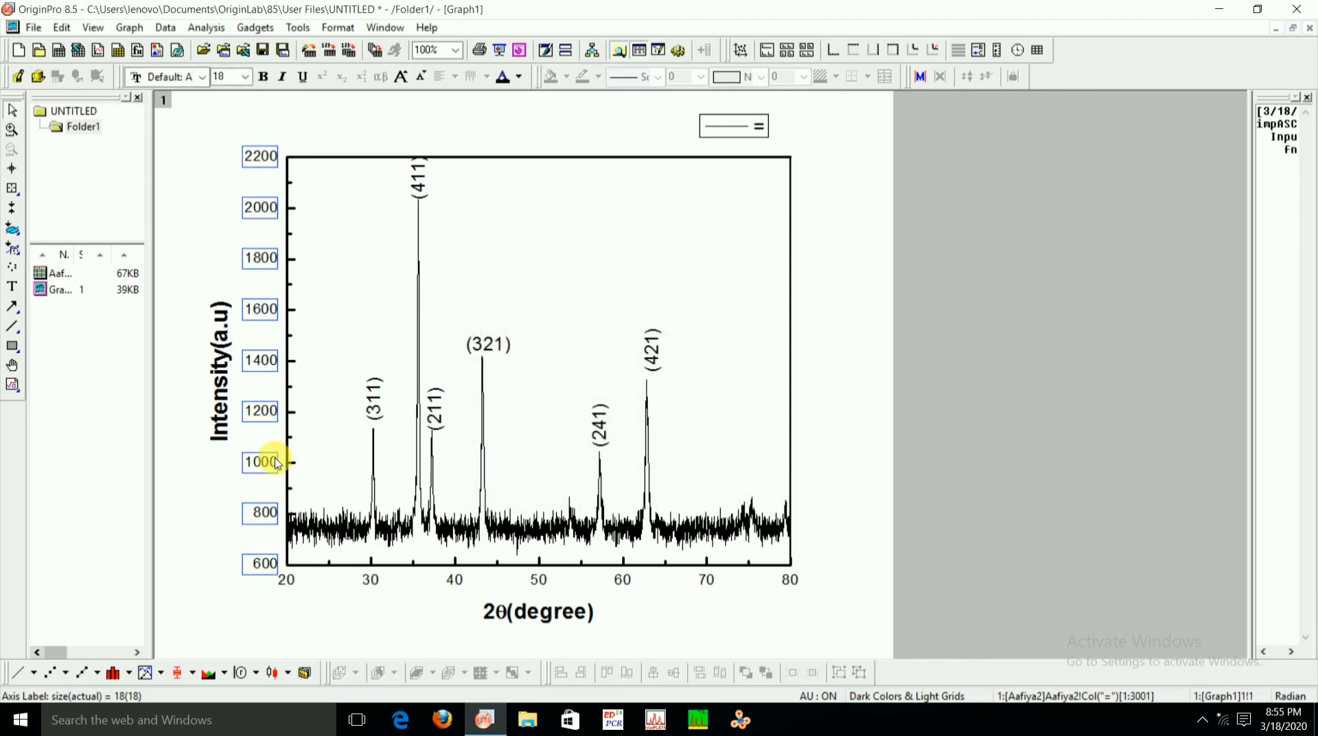
key(Delete)
drag(224, 366, 253, 370)
click(251, 518)
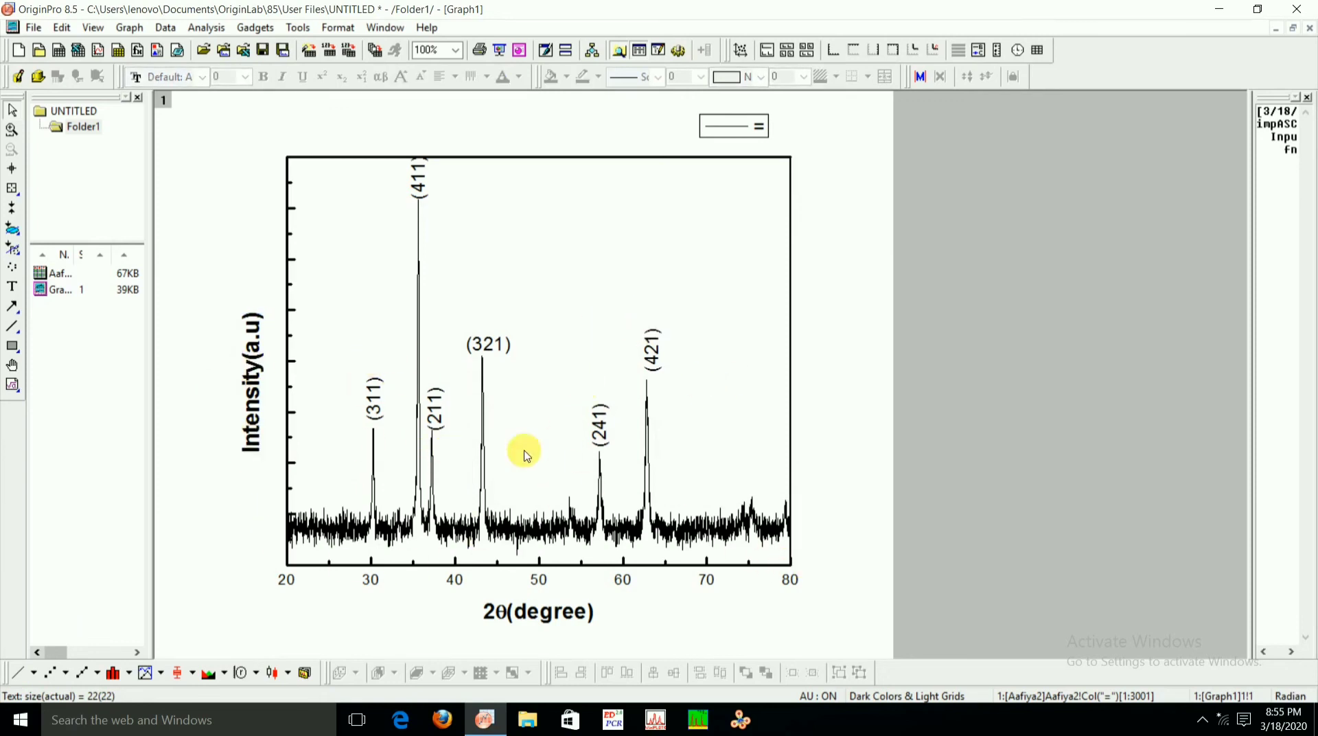
Save the project on the Desktop with the file name 'a' (a.opj)
click(42, 28)
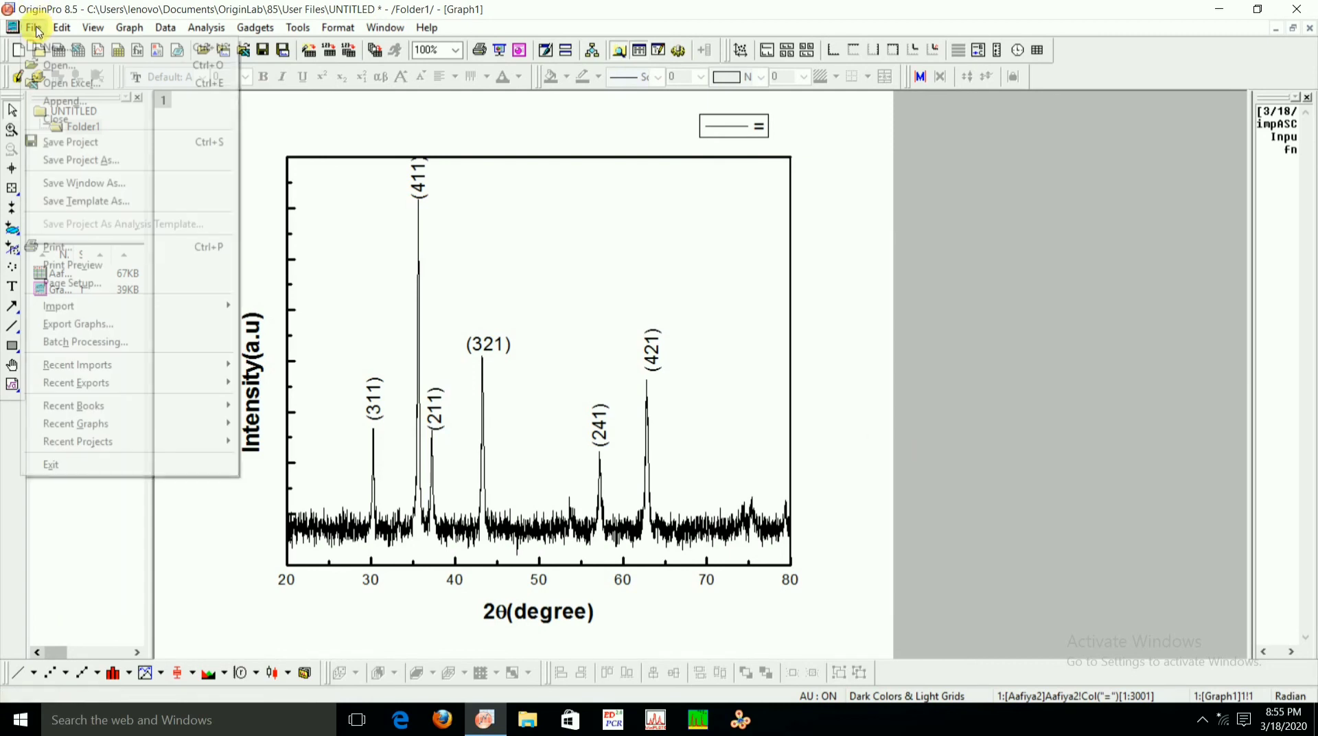
click(103, 142)
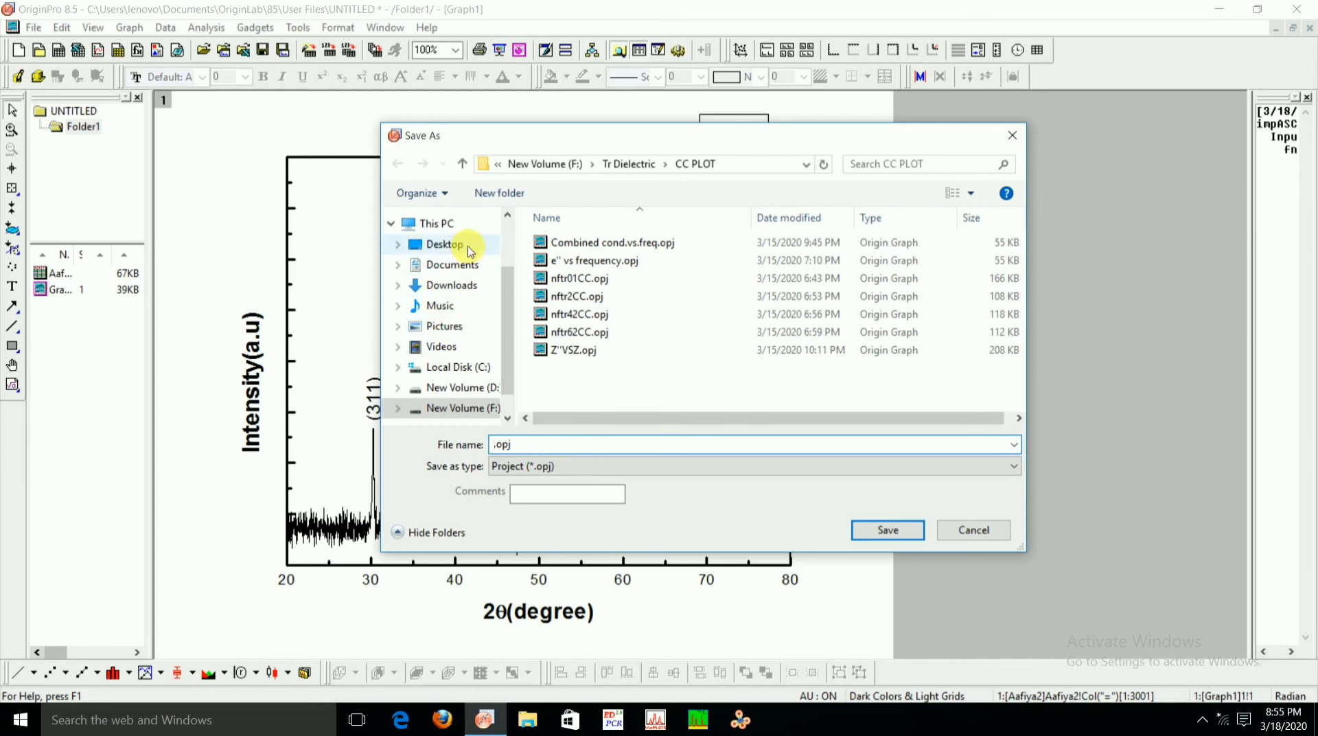
click(420, 245)
click(532, 452)
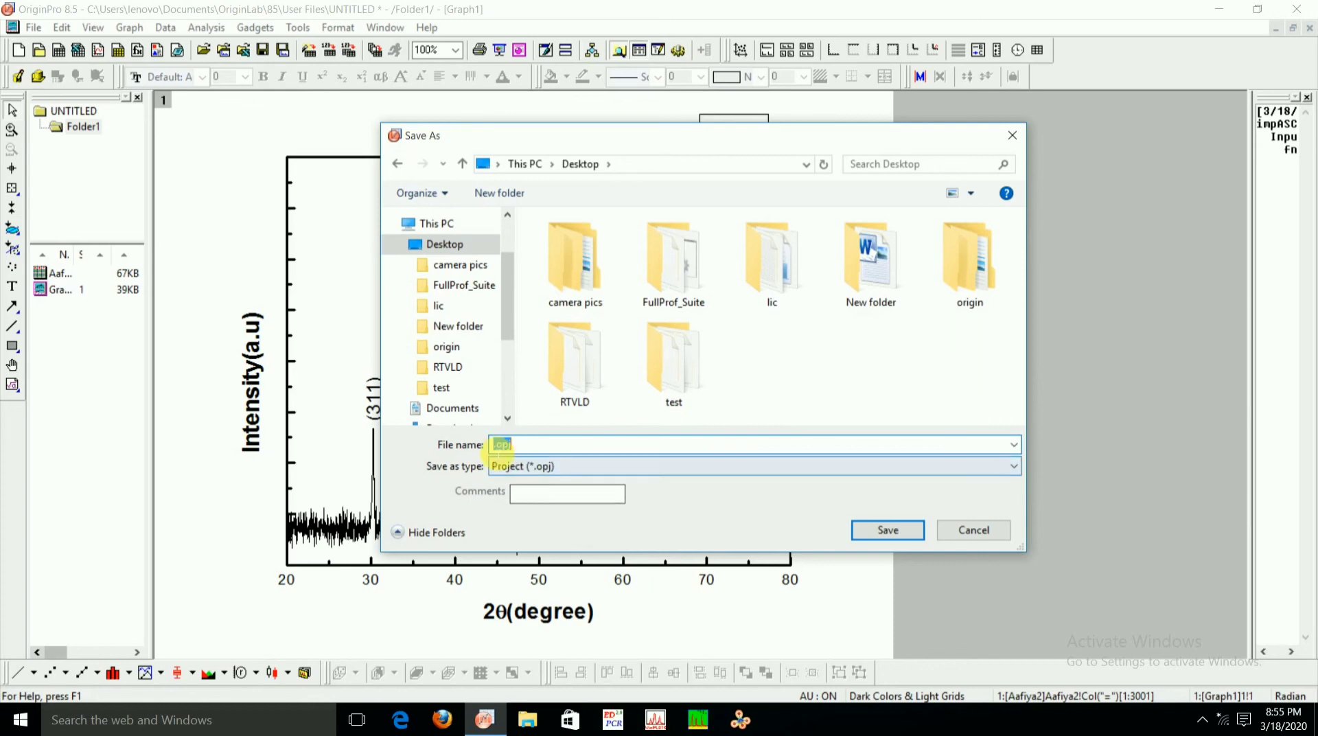
click(496, 445)
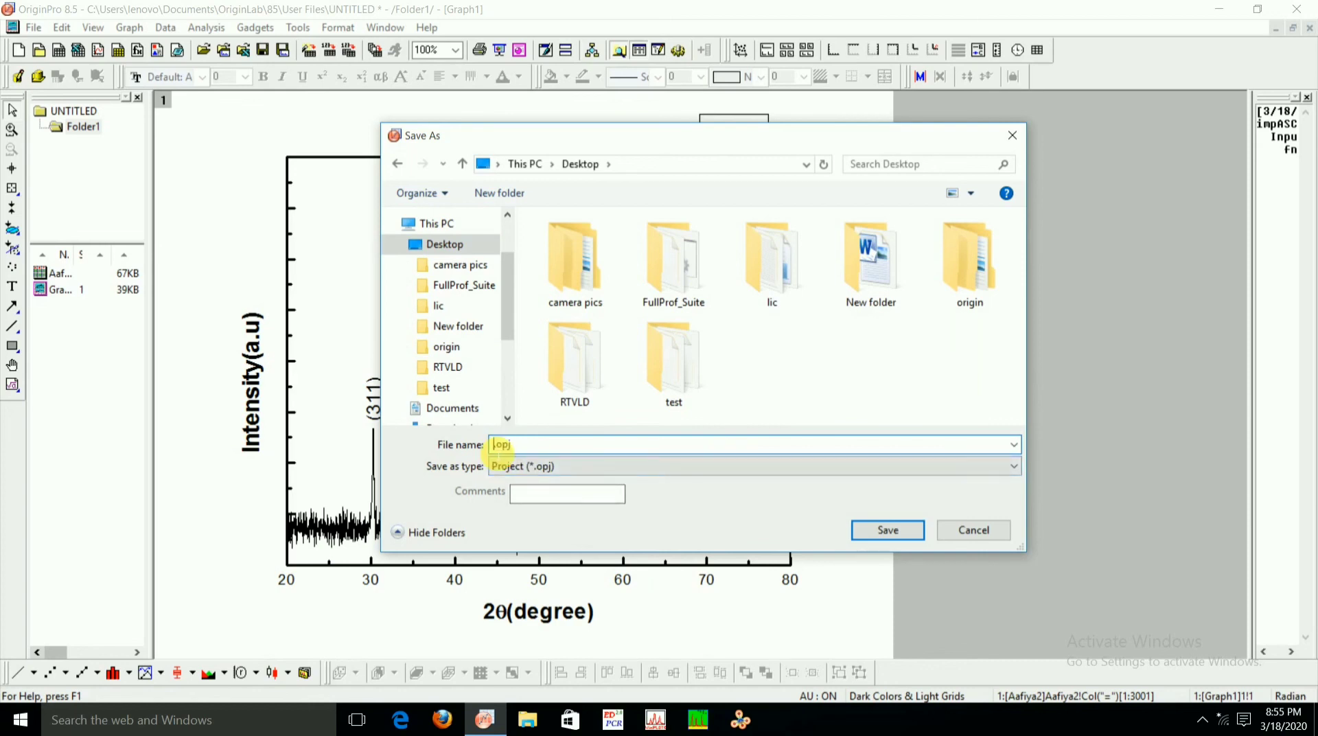
click(885, 532)
Close OriginPro and reopen a.opj from the Desktop
click(1301, 9)
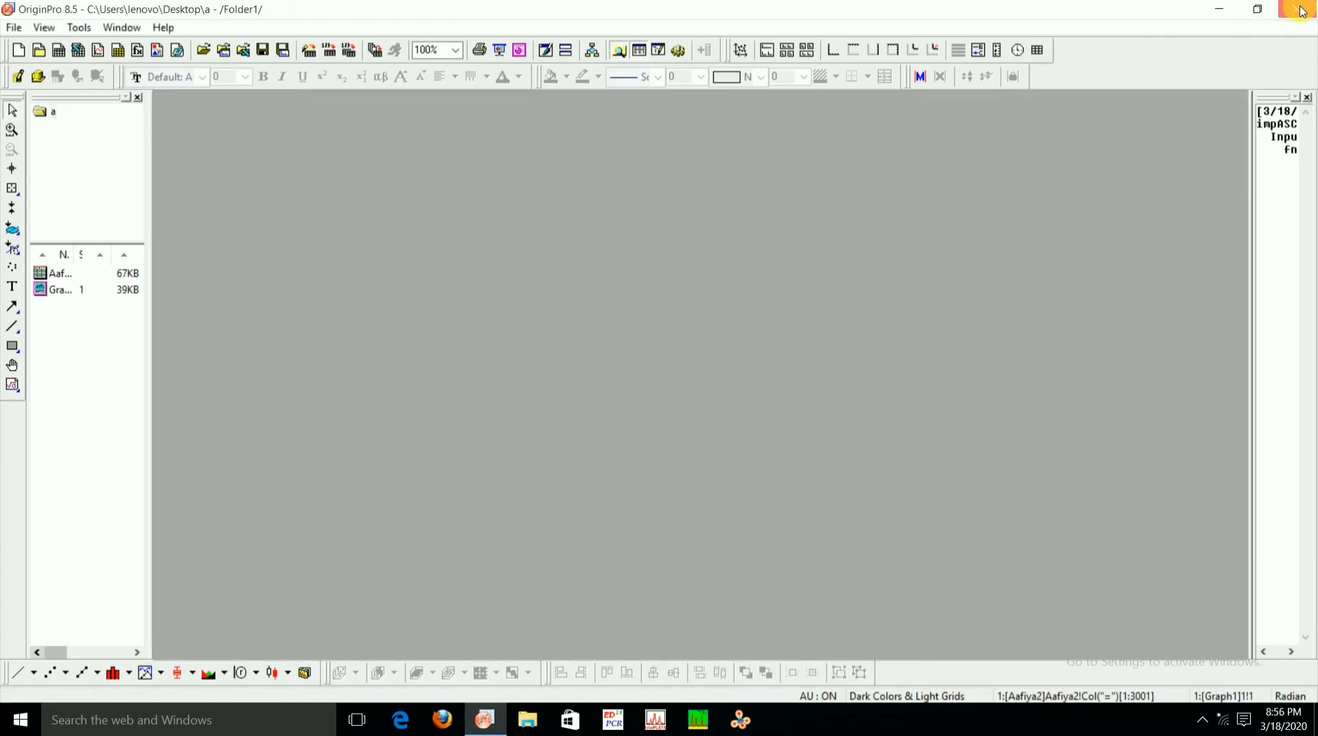
click(385, 195)
click(680, 353)
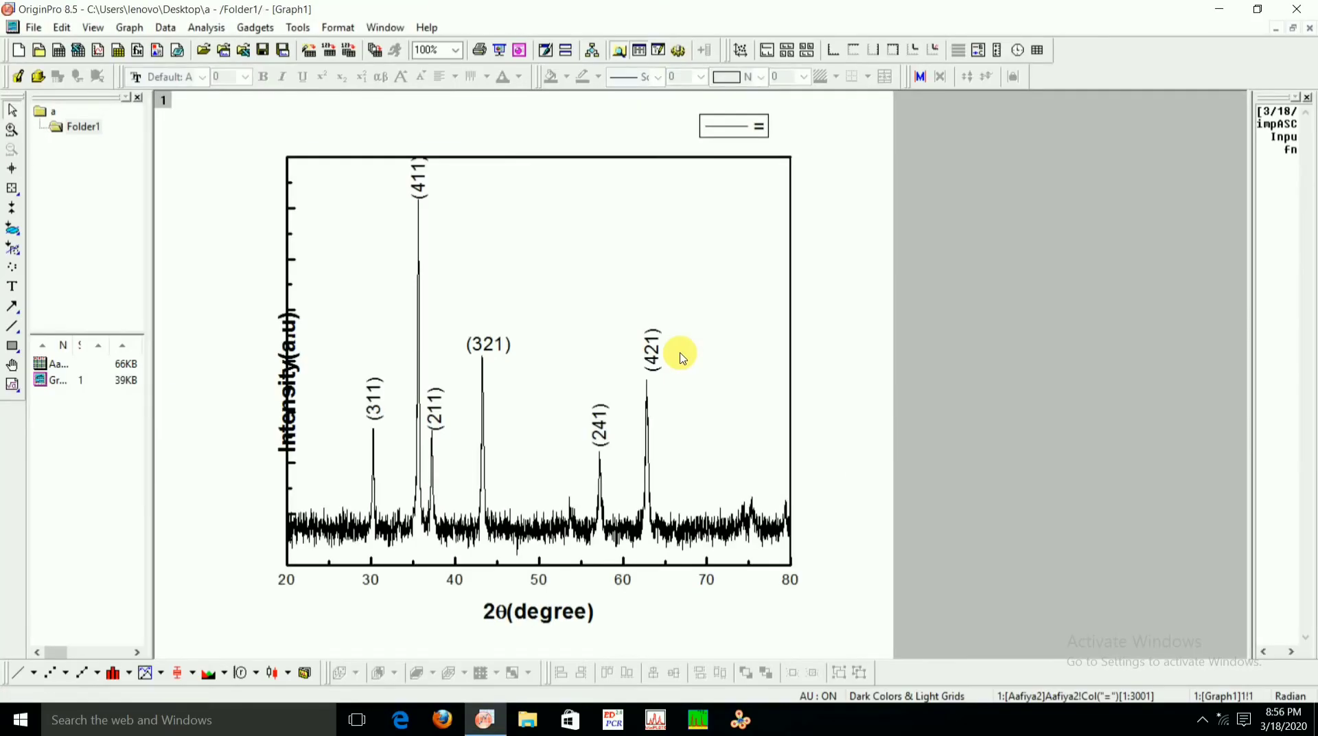
Nudge the Intensity(a.u) title left off the axis and open the data worksheet
drag(294, 374, 263, 362)
click(1071, 522)
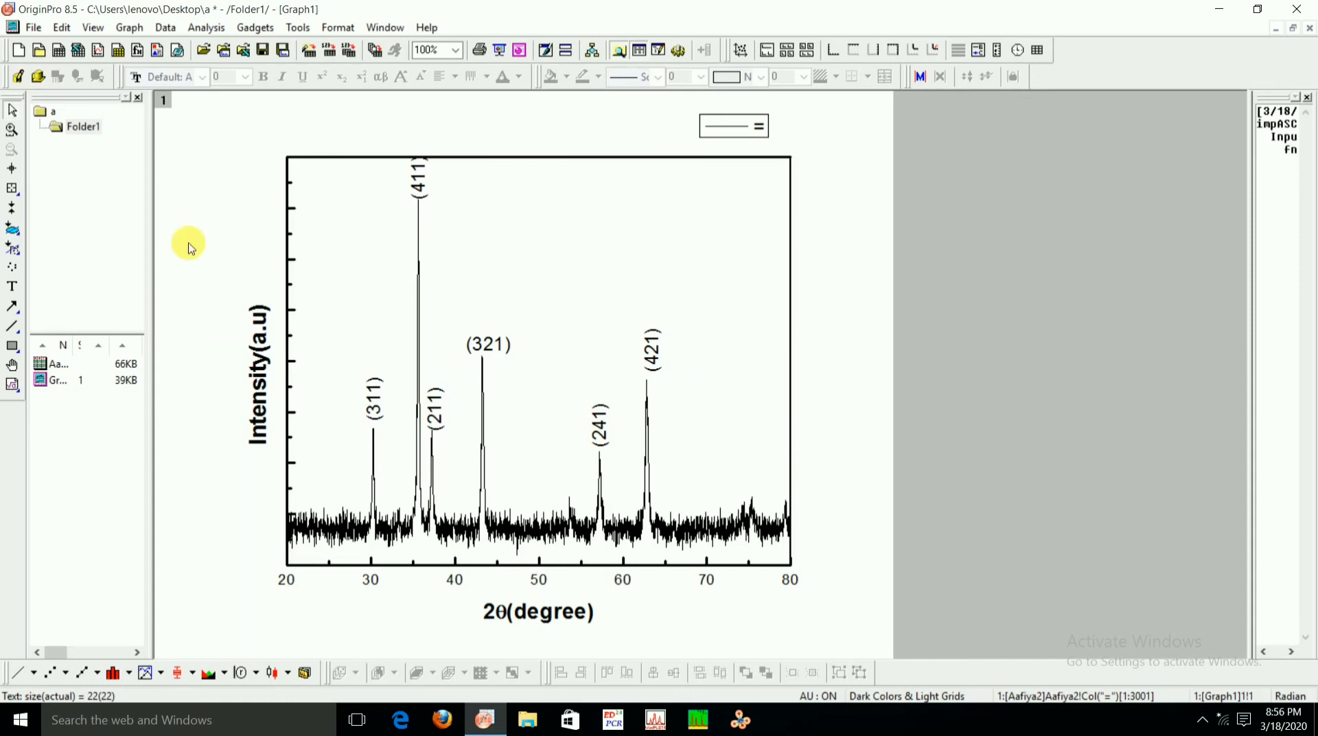
double_click(81, 364)
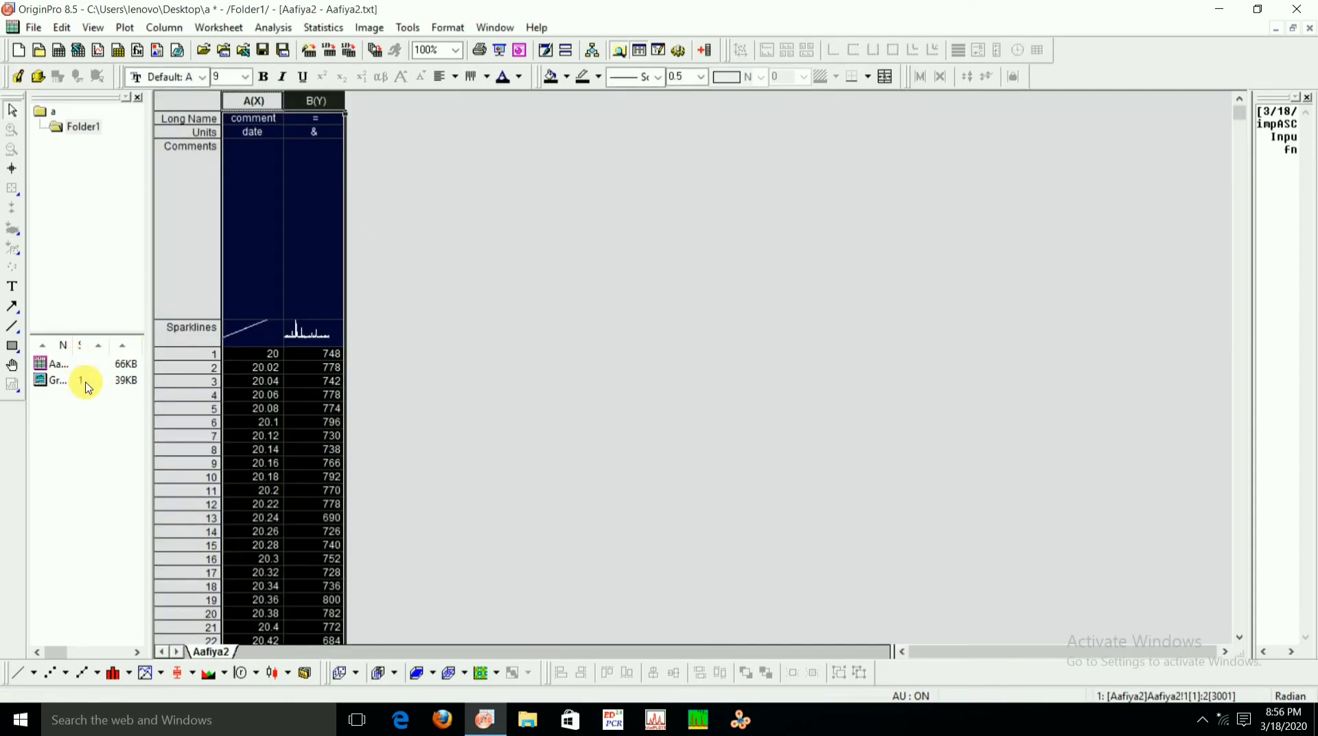